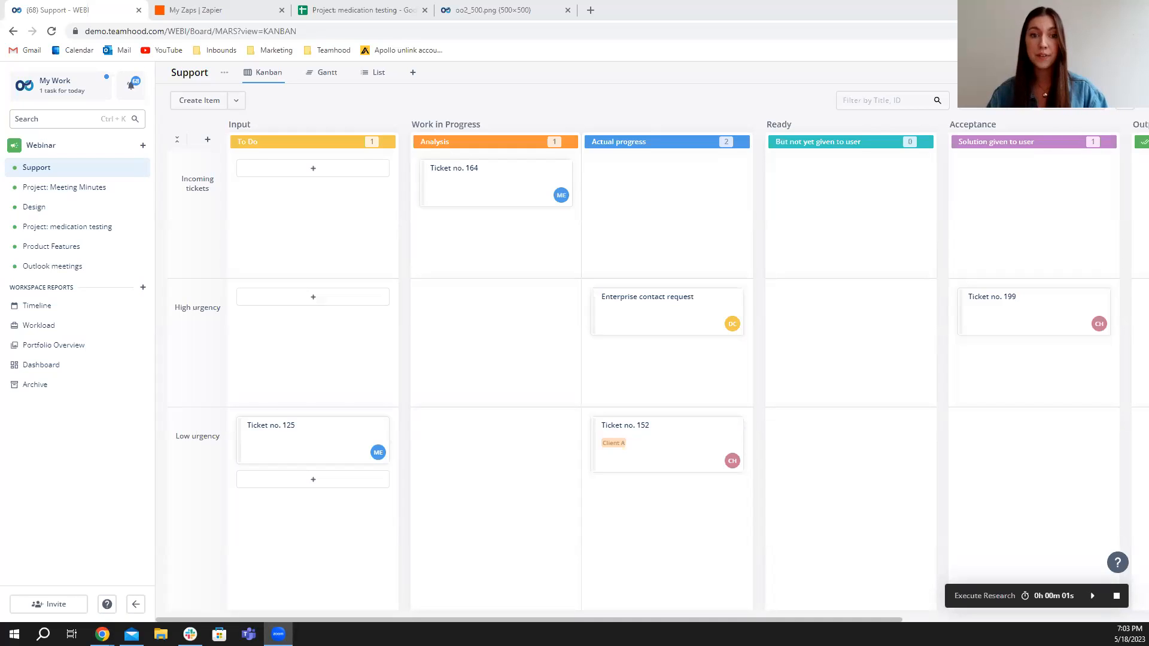
- Switch to Zapier to view the Zaps overview and return to the Teamhood Support board
click(246, 12)
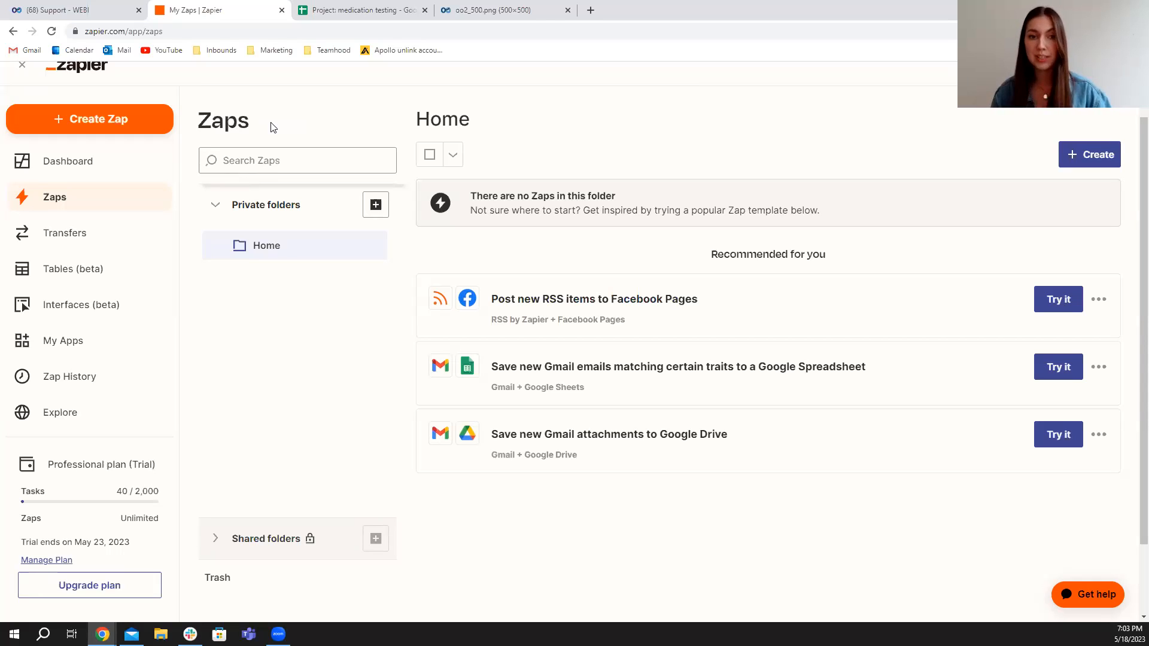
click(118, 12)
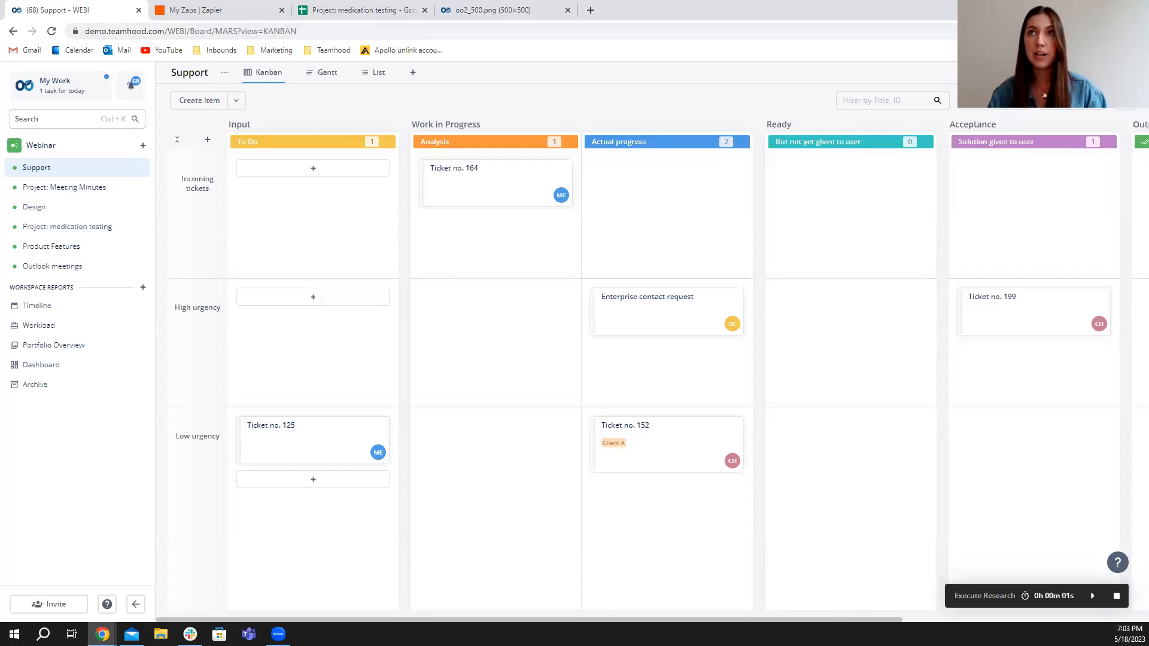
- Copy the Zapier API key from Teamhood's company Integrations settings and return to the Support board
click(1124, 72)
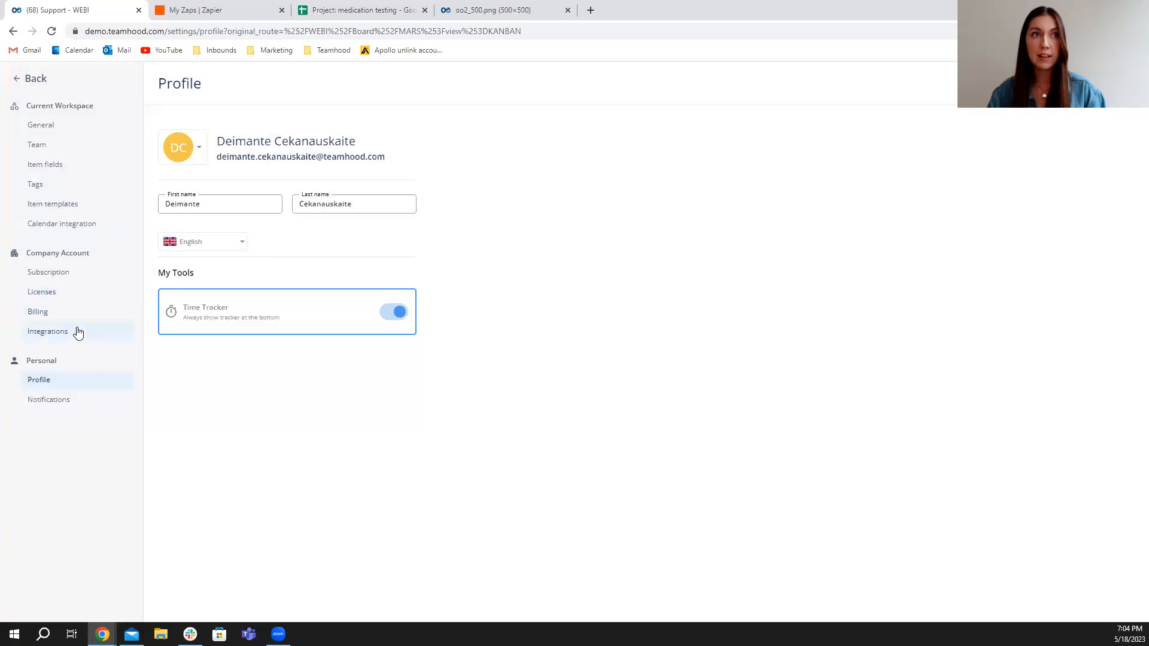
click(77, 332)
click(206, 146)
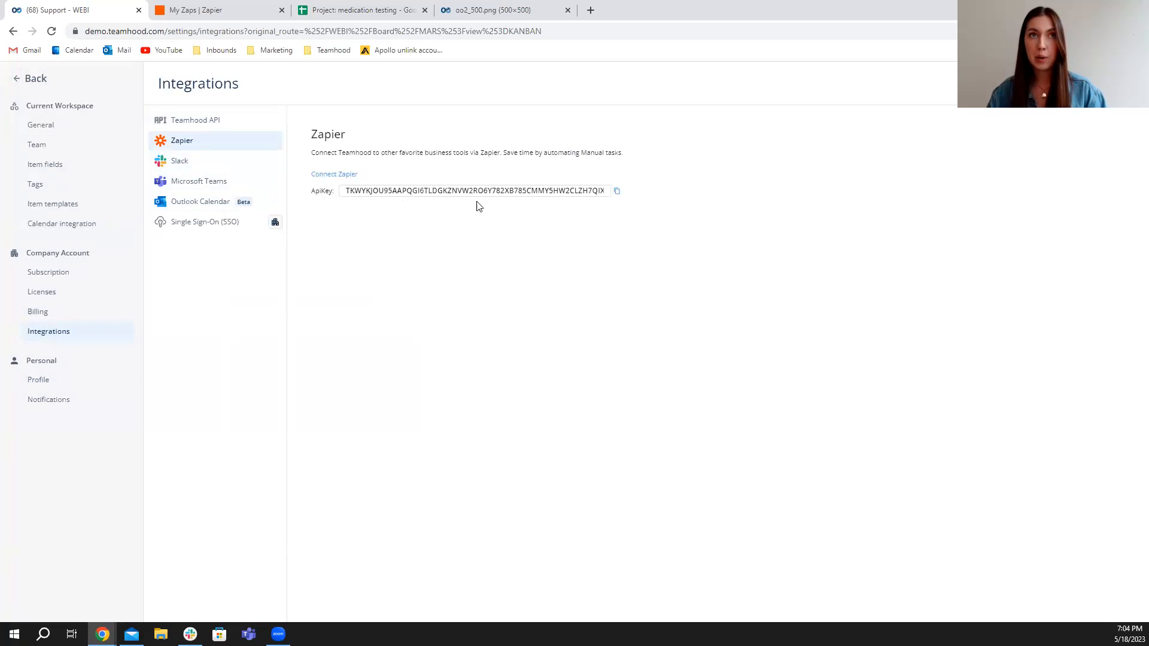
click(617, 191)
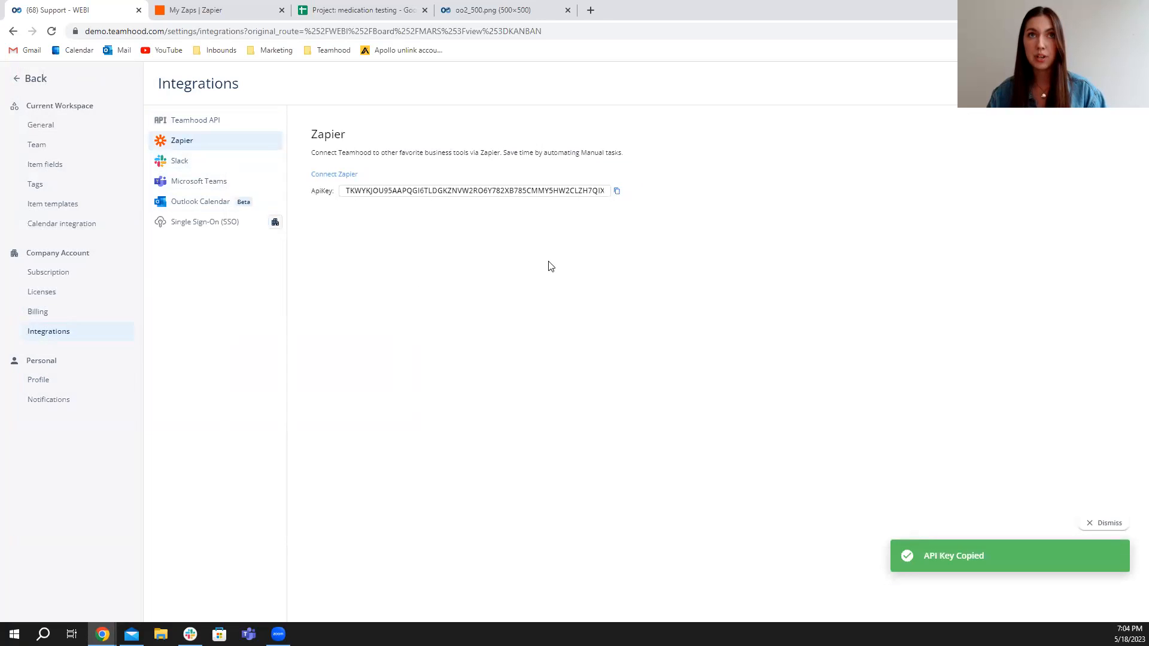
click(31, 81)
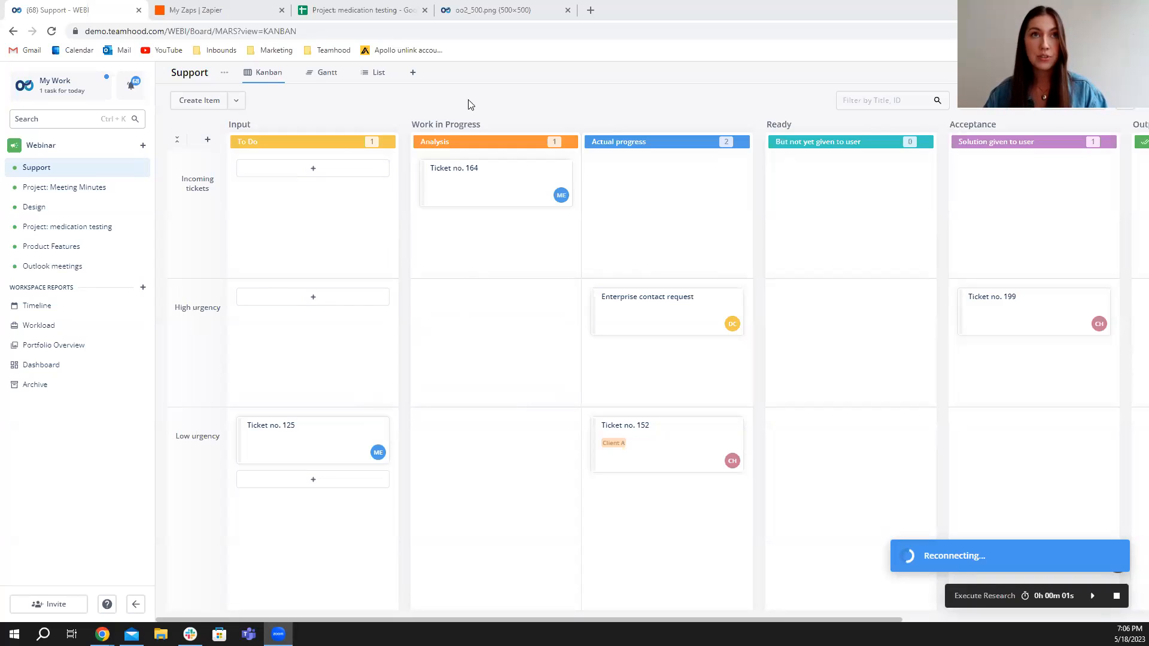
- Switch to Zapier and create a new Zap with Teamhood as the trigger app and Create Item as the event
click(226, 8)
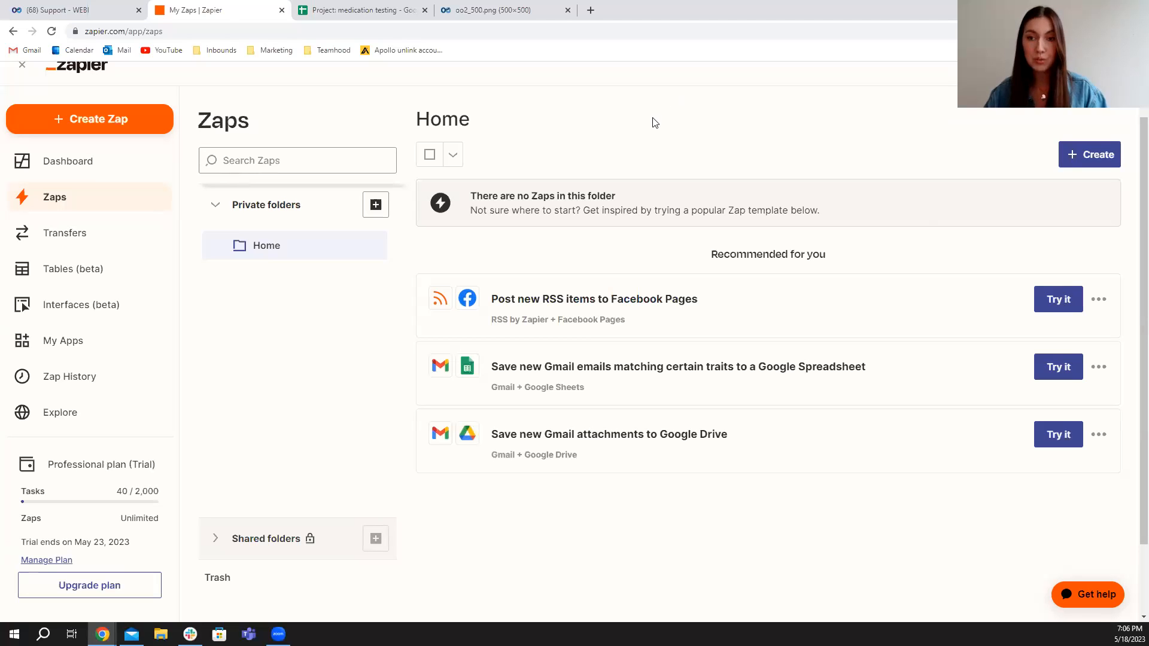
click(1083, 164)
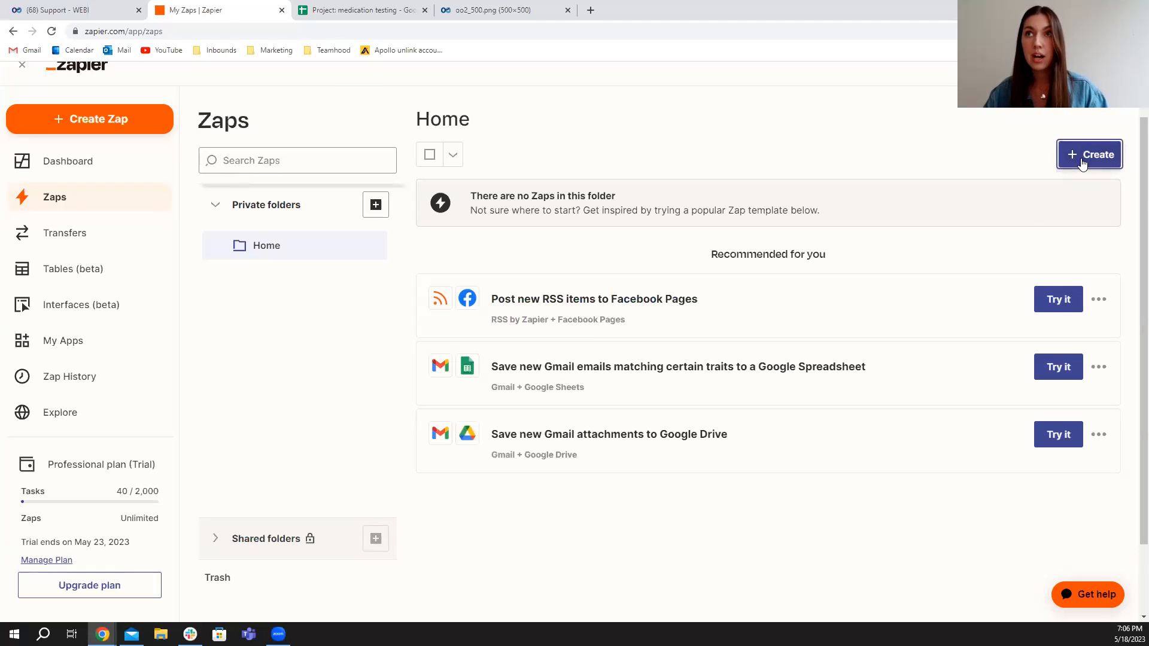
click(1028, 195)
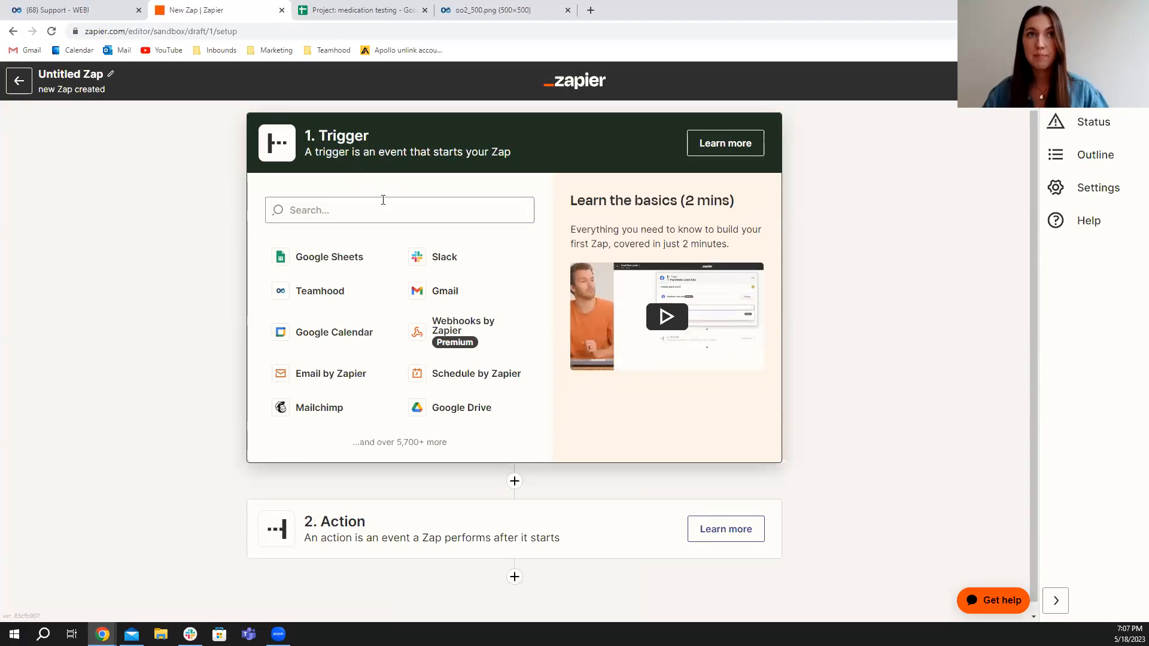
click(335, 296)
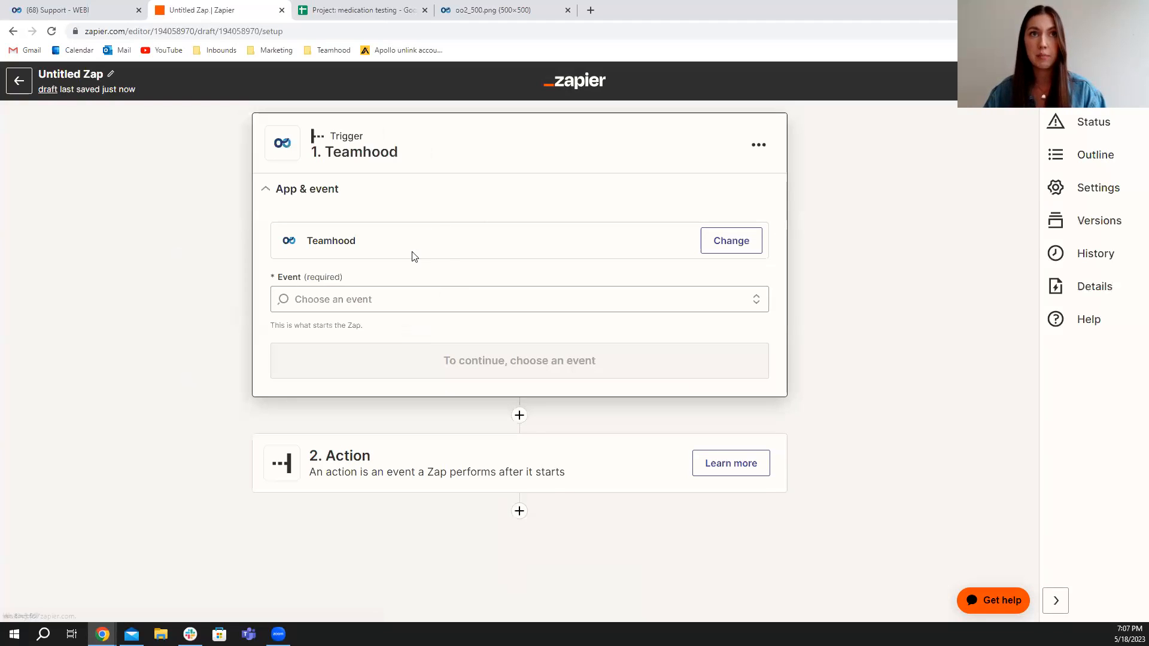
click(457, 298)
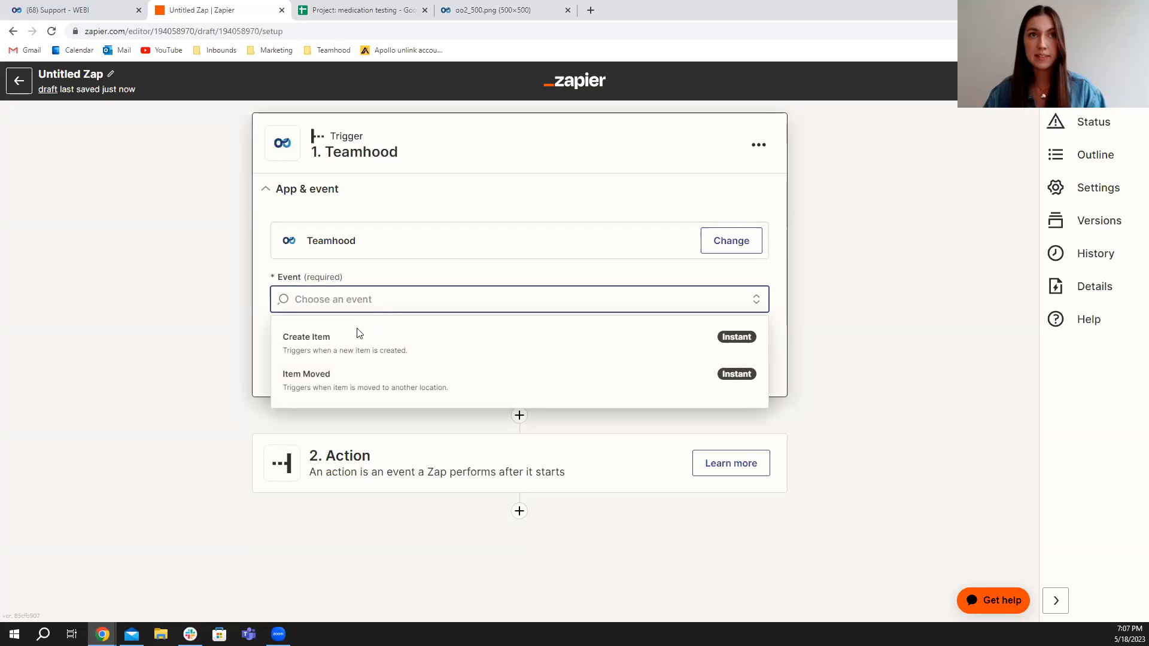
click(334, 347)
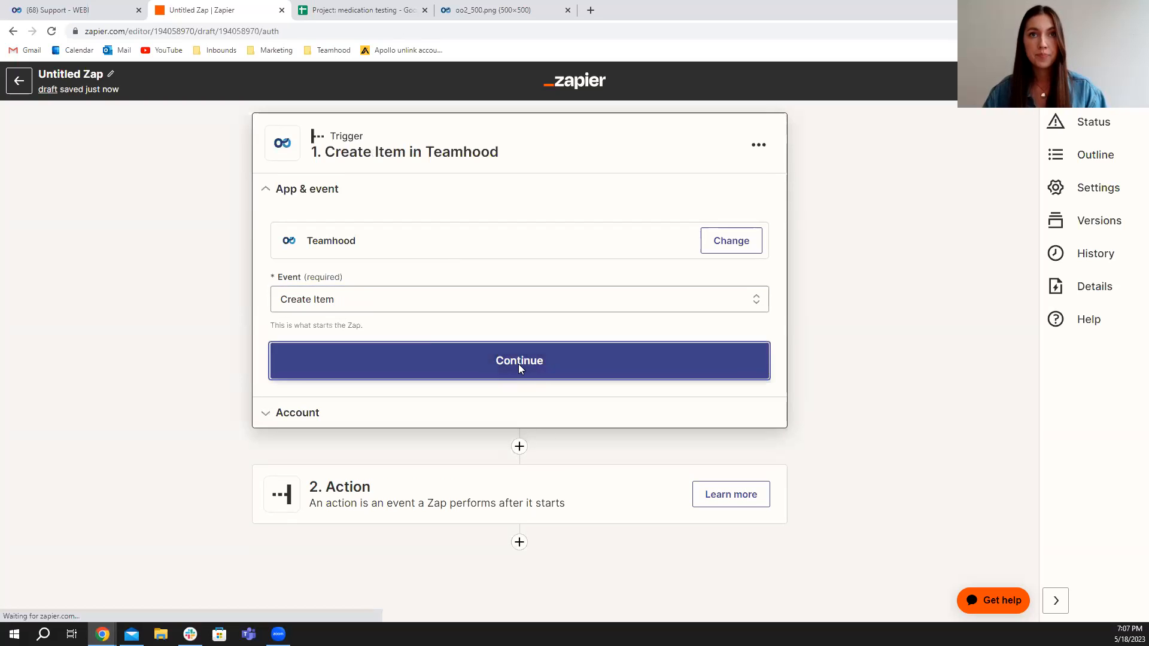
click(518, 364)
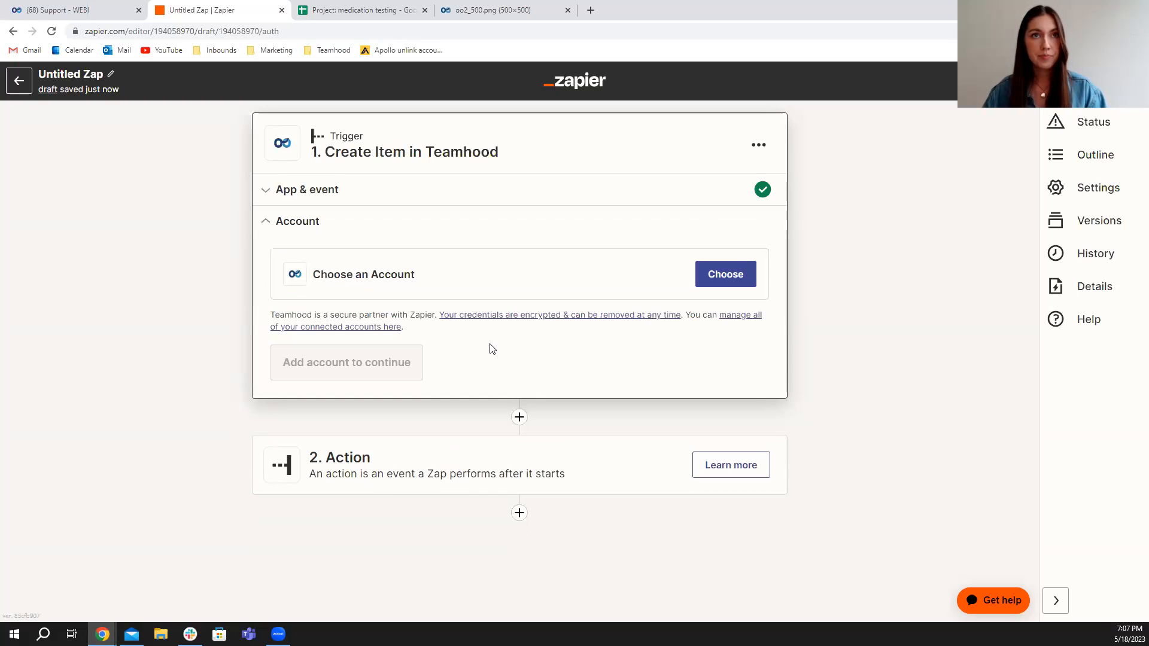
- Choose the Teamhood demo account for the trigger and continue to the trigger fields
click(721, 281)
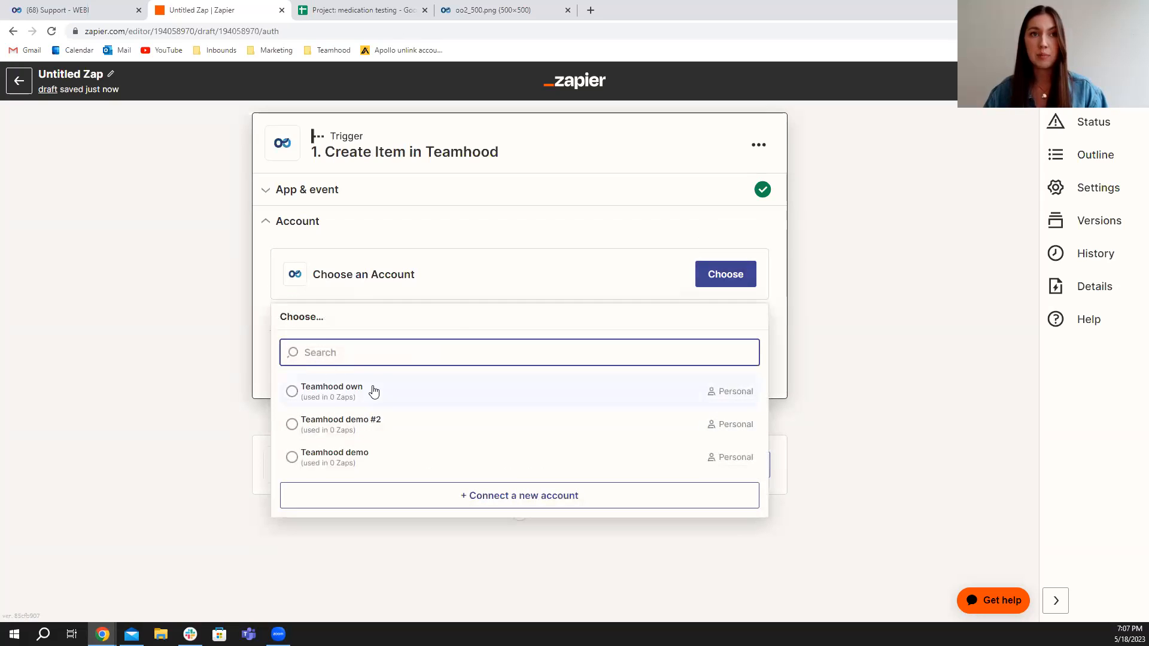
click(370, 460)
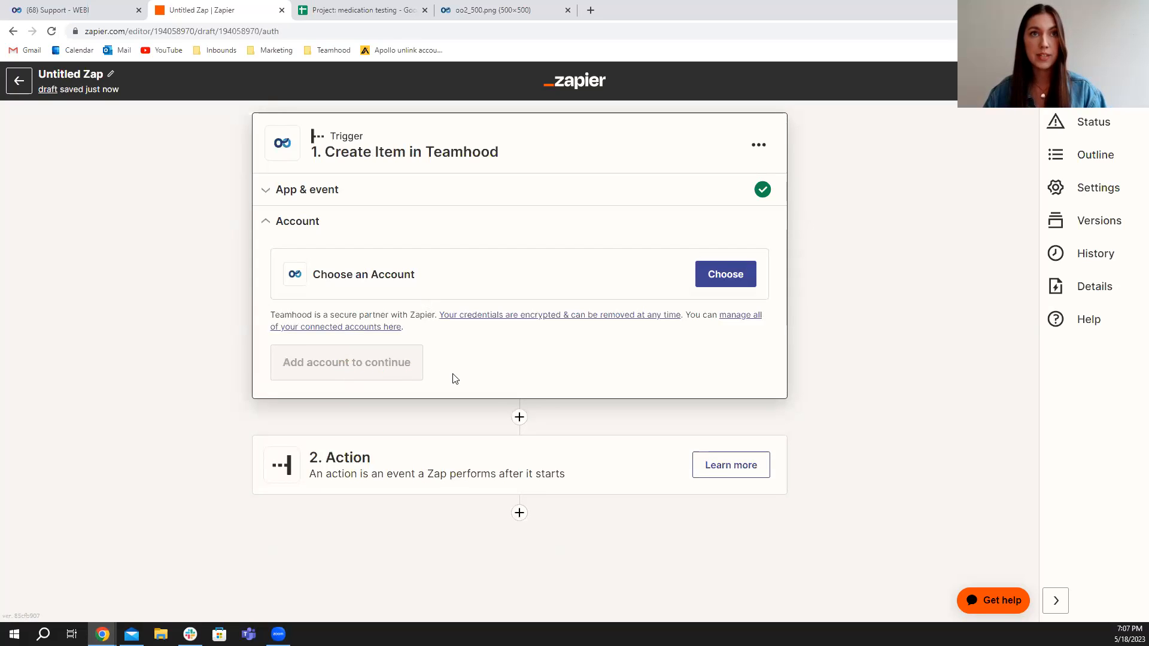
click(306, 375)
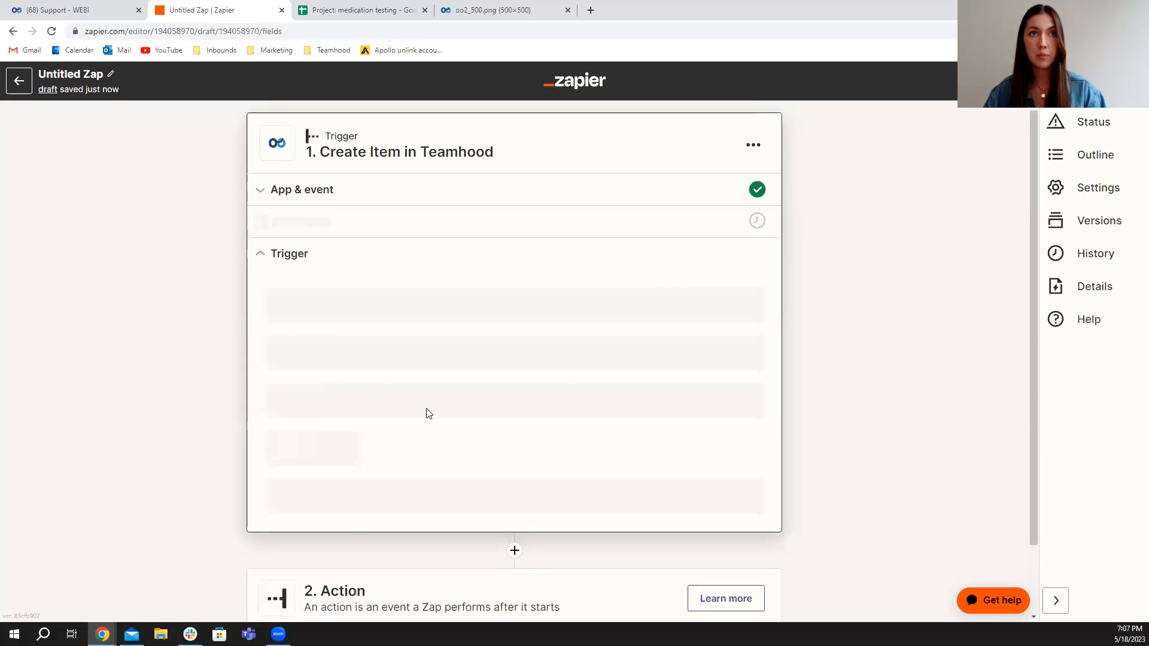
- Set the trigger's workspace to Webinar and its board to Support, and continue to the test stage
click(380, 323)
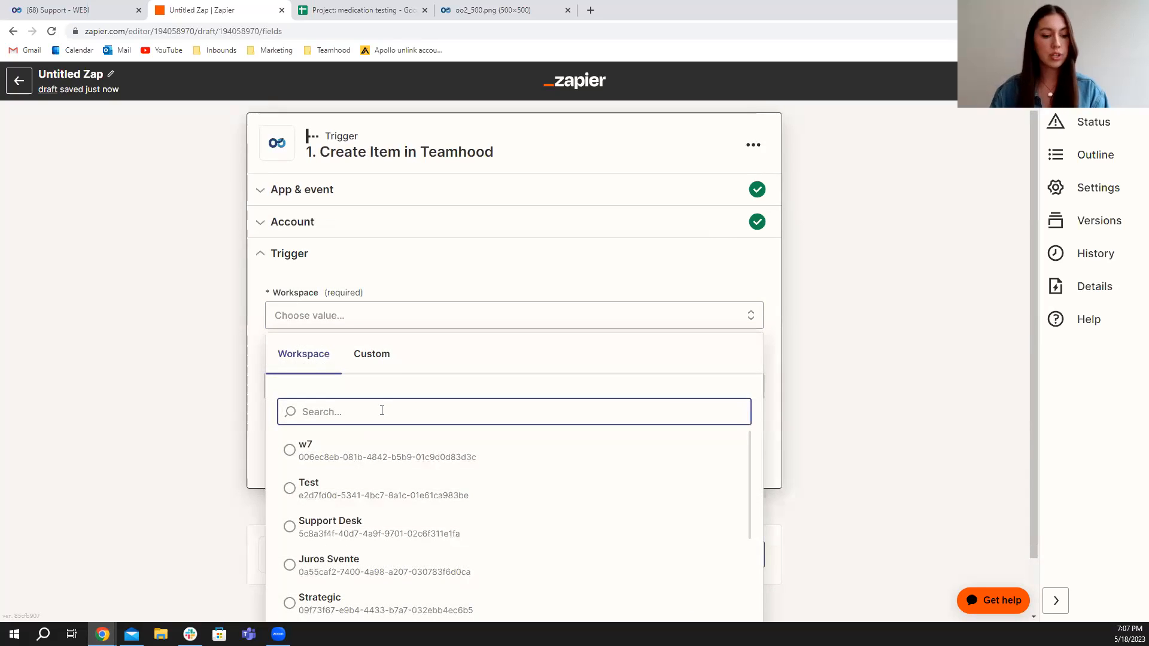
text(webi)
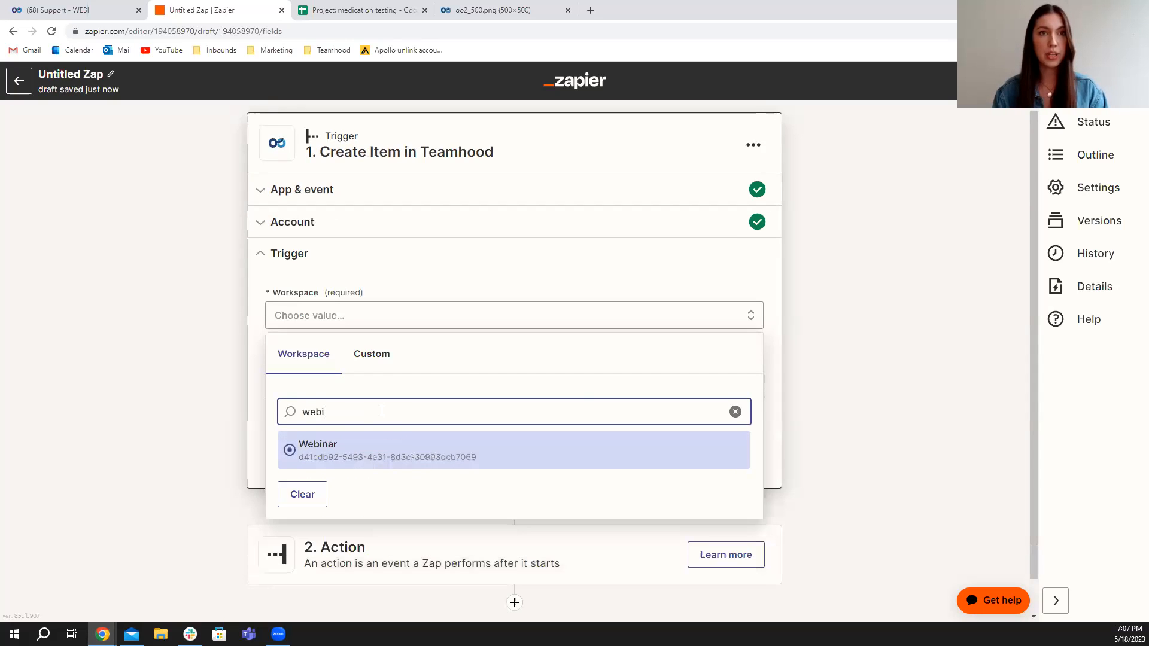
key(Return)
click(301, 318)
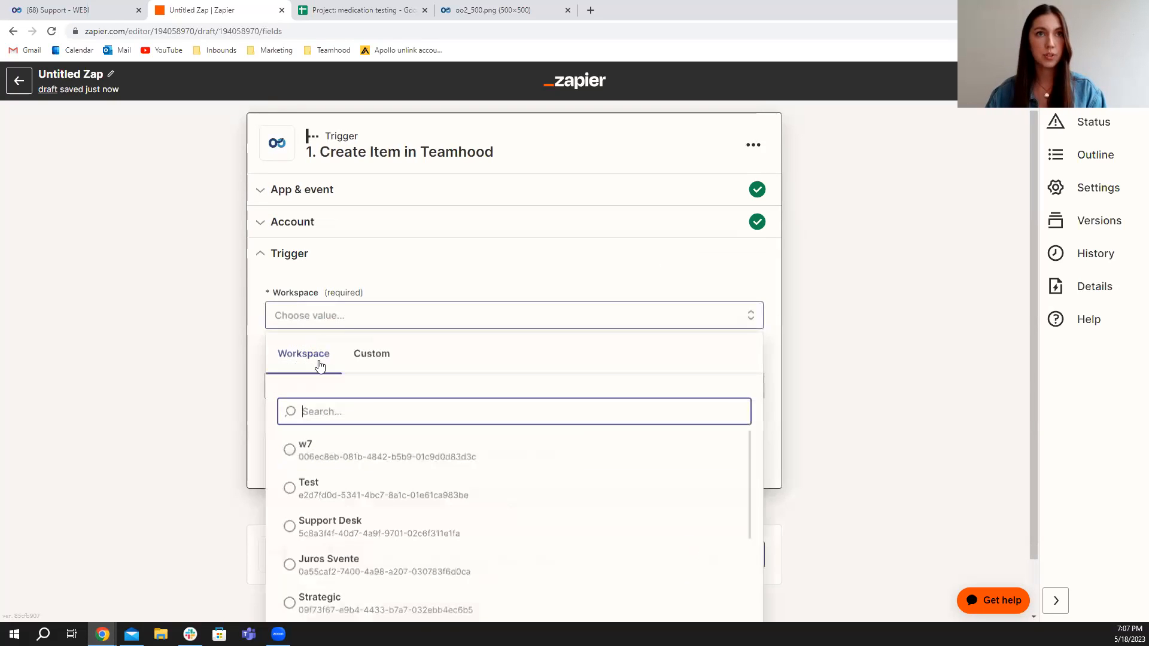
text(webi)
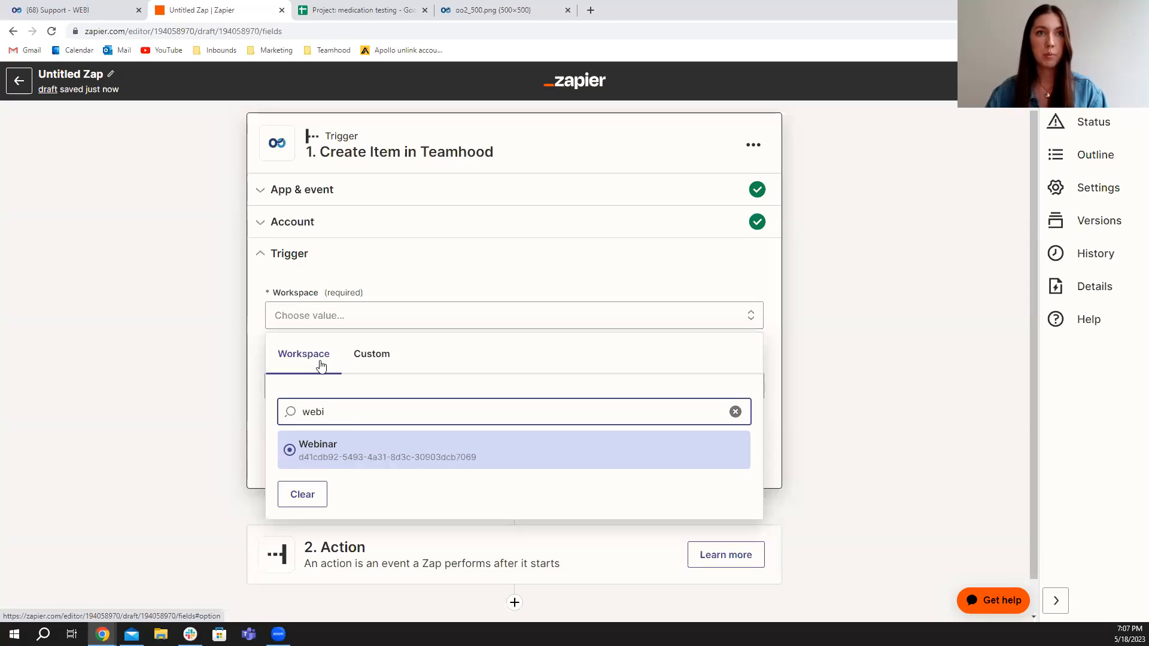
click(352, 449)
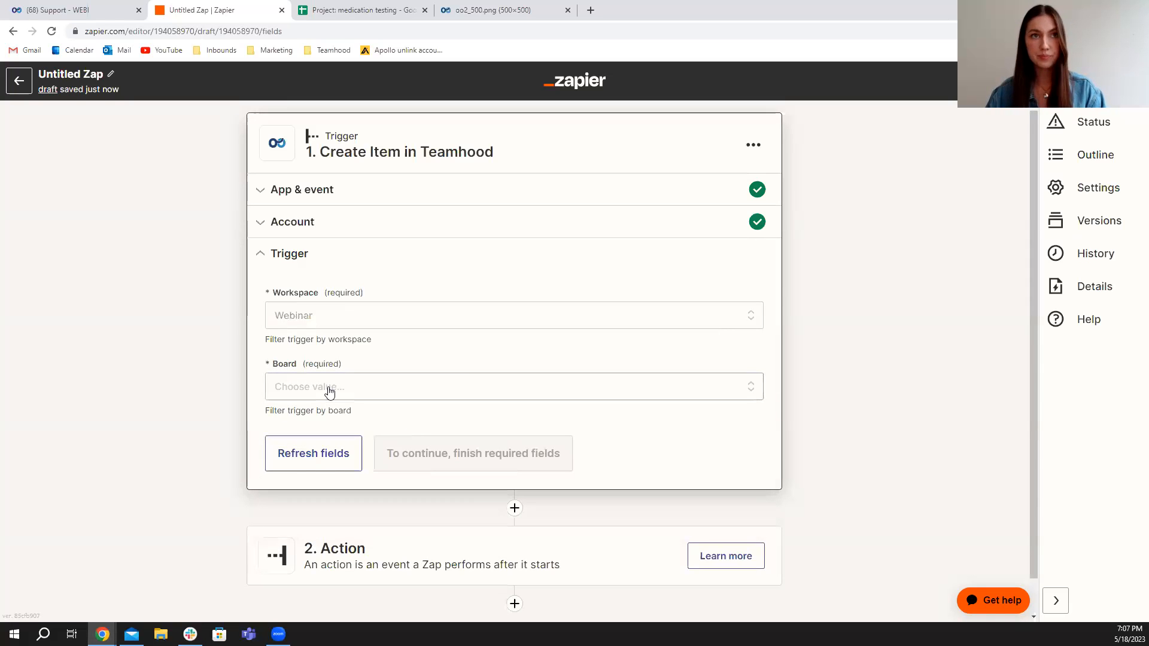
click(329, 392)
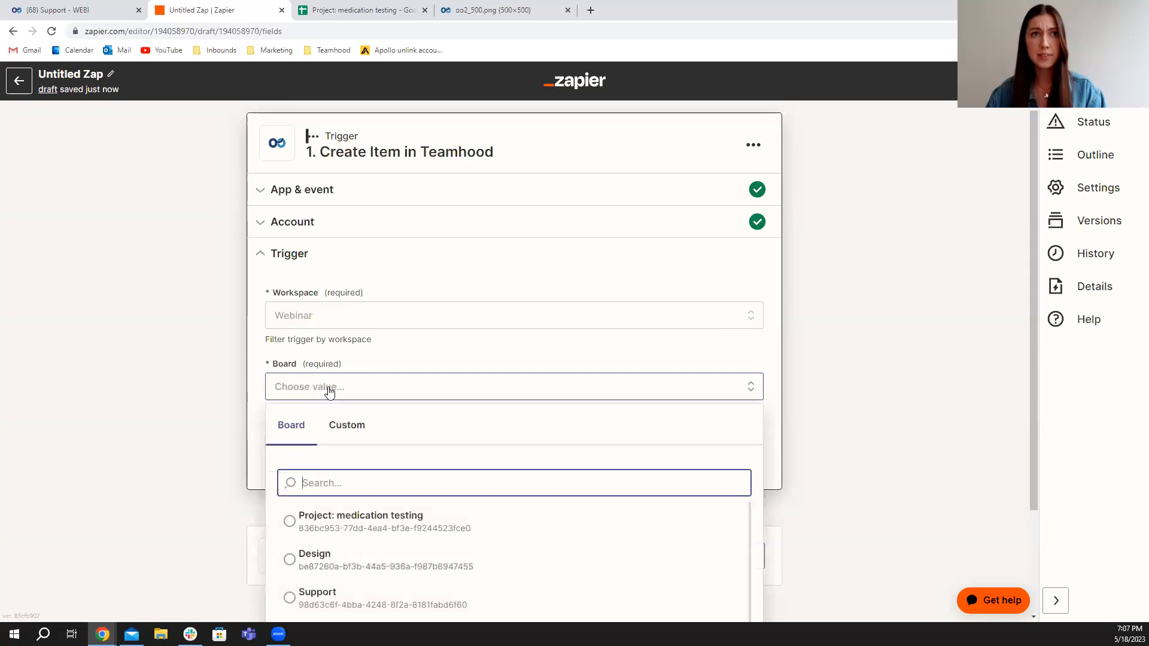
click(351, 600)
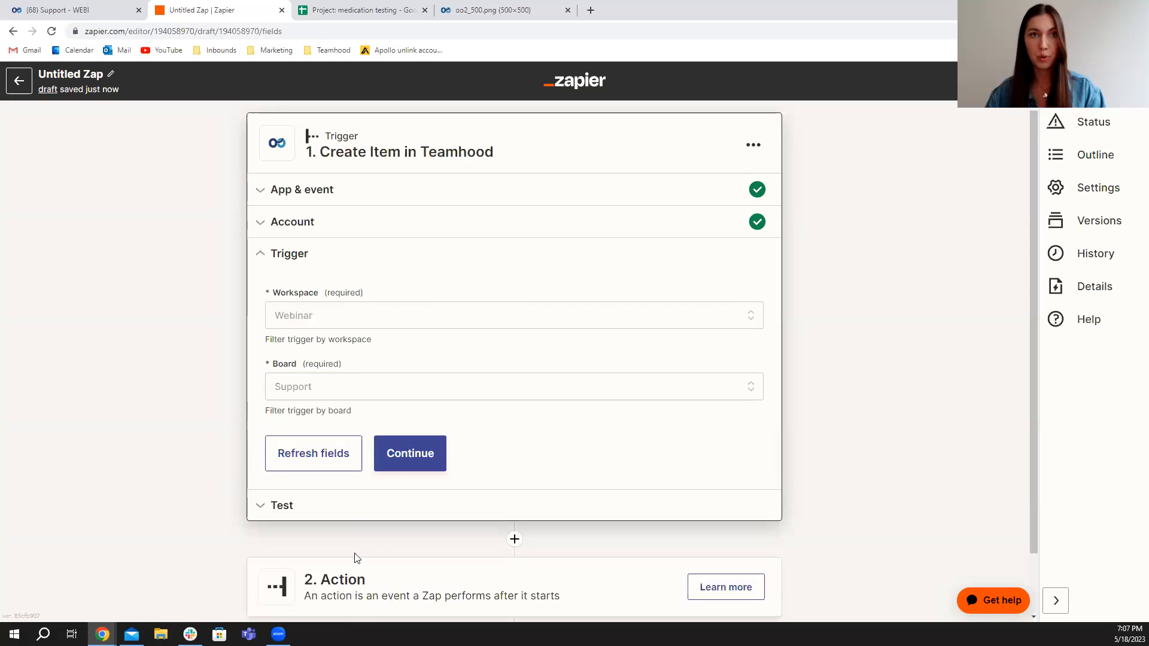
click(420, 455)
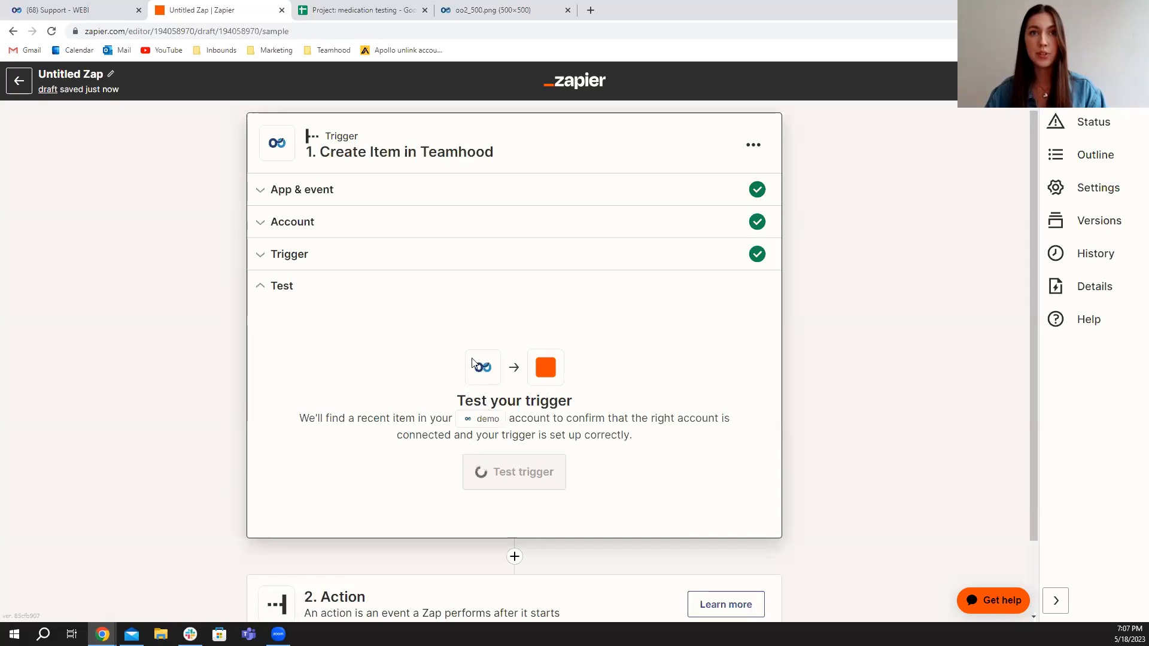
- Test the trigger, skip the test to use the example item, and continue to the action setup
click(528, 476)
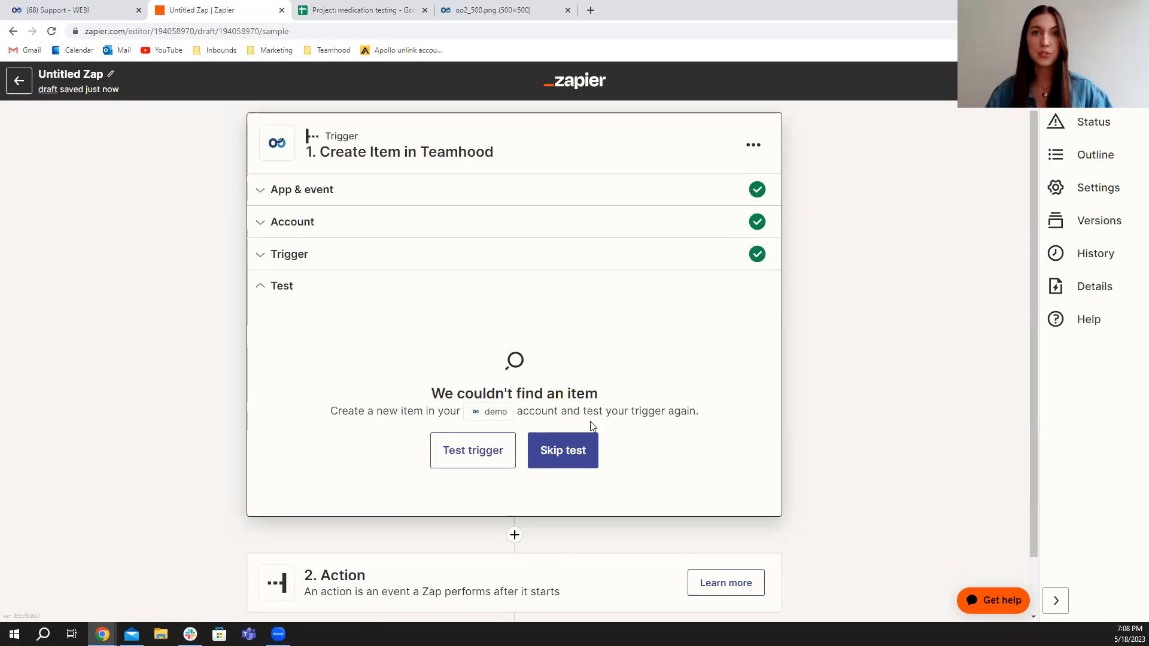
click(580, 448)
click(613, 376)
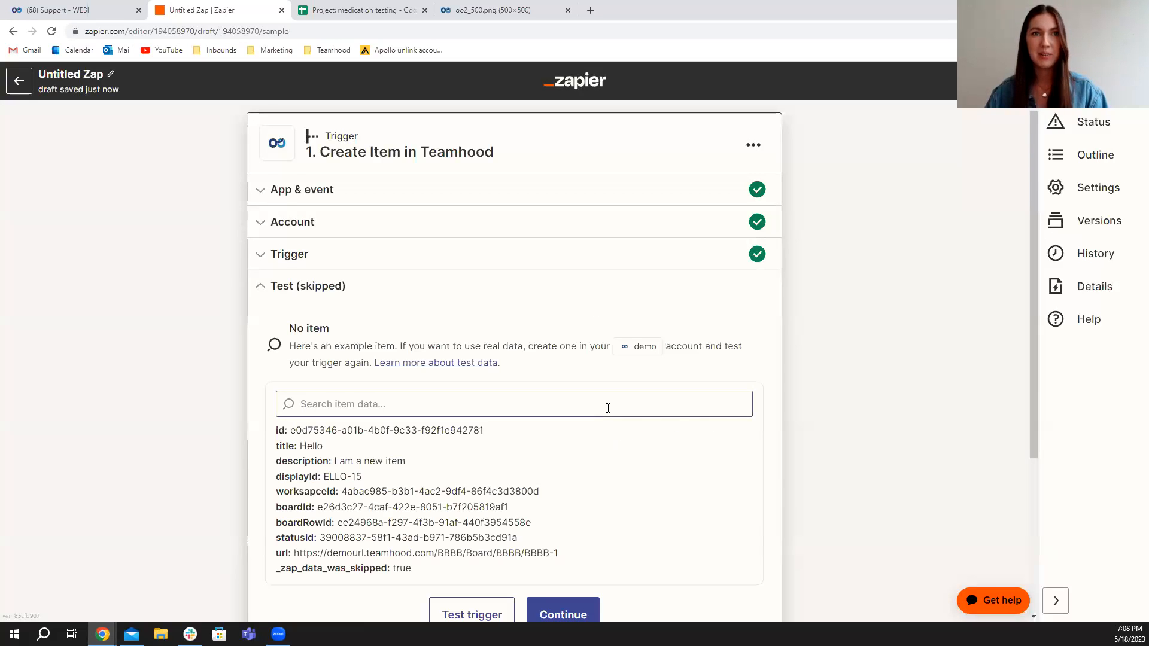
scroll(609, 409, down, 3)
click(584, 438)
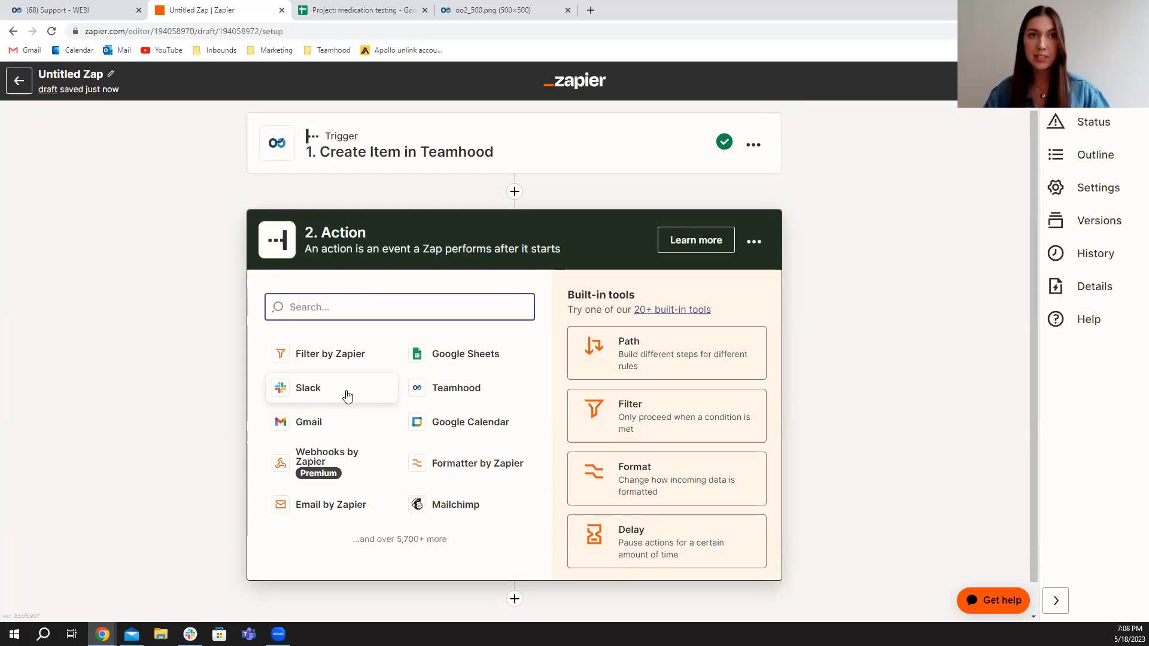
- Switch to Slack to view the webinar-support channel and return to the Zap editor
key(alt+Tab)
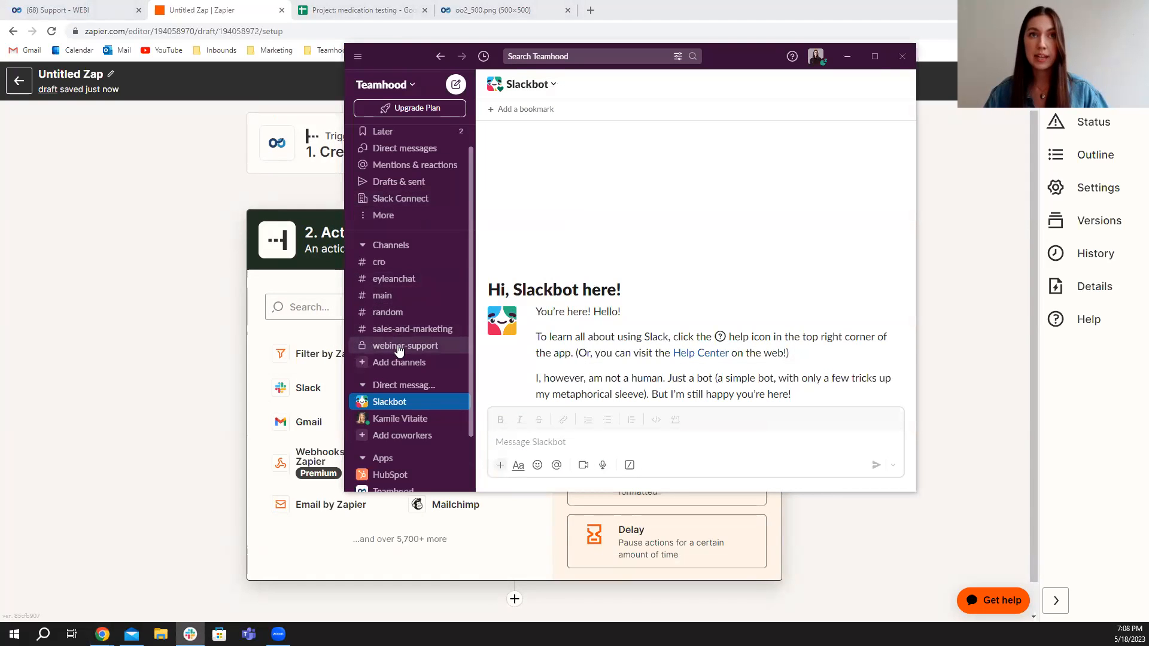
click(399, 349)
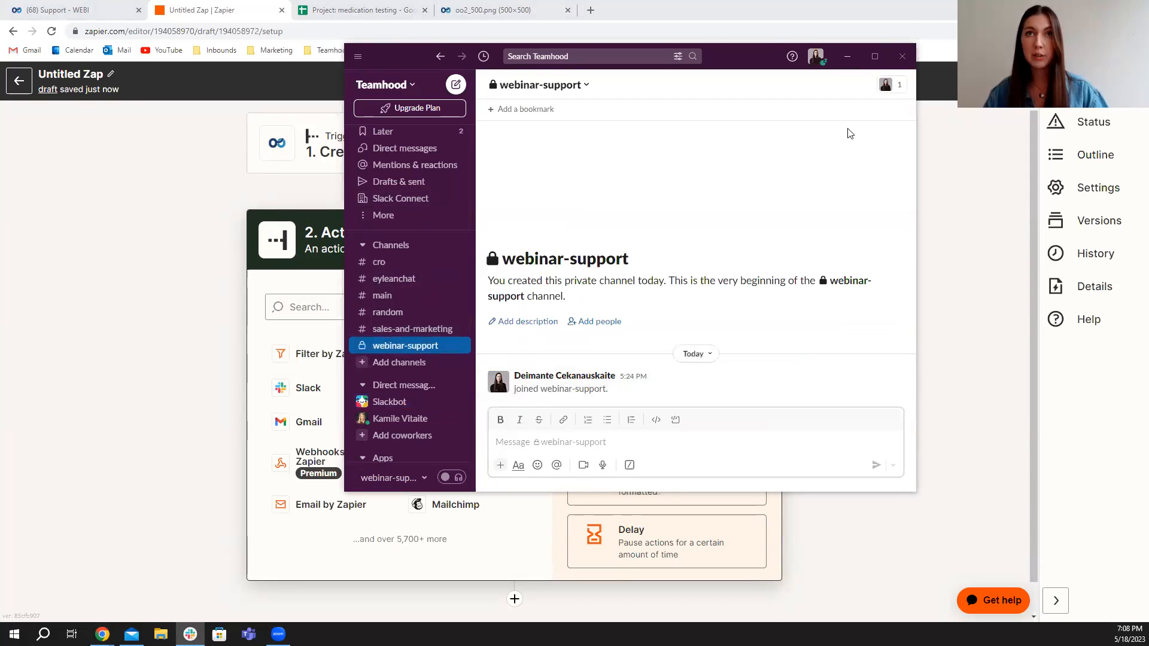
click(850, 60)
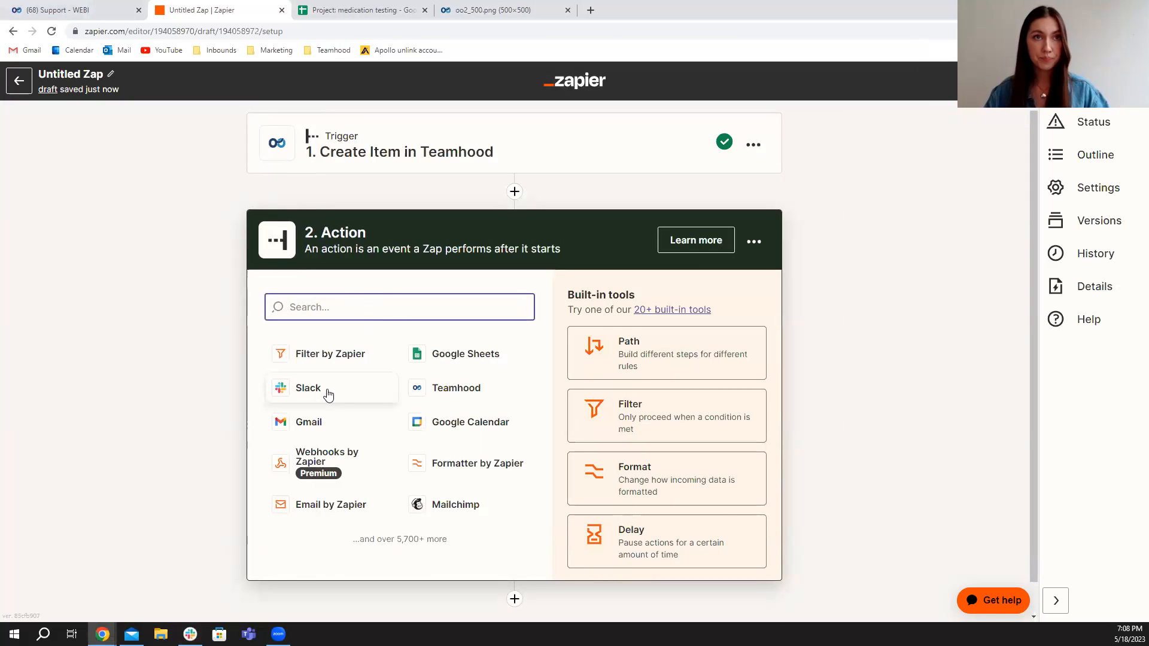
- Set Slack as the action app with the Send Channel Message event and continue to the account stage
click(308, 389)
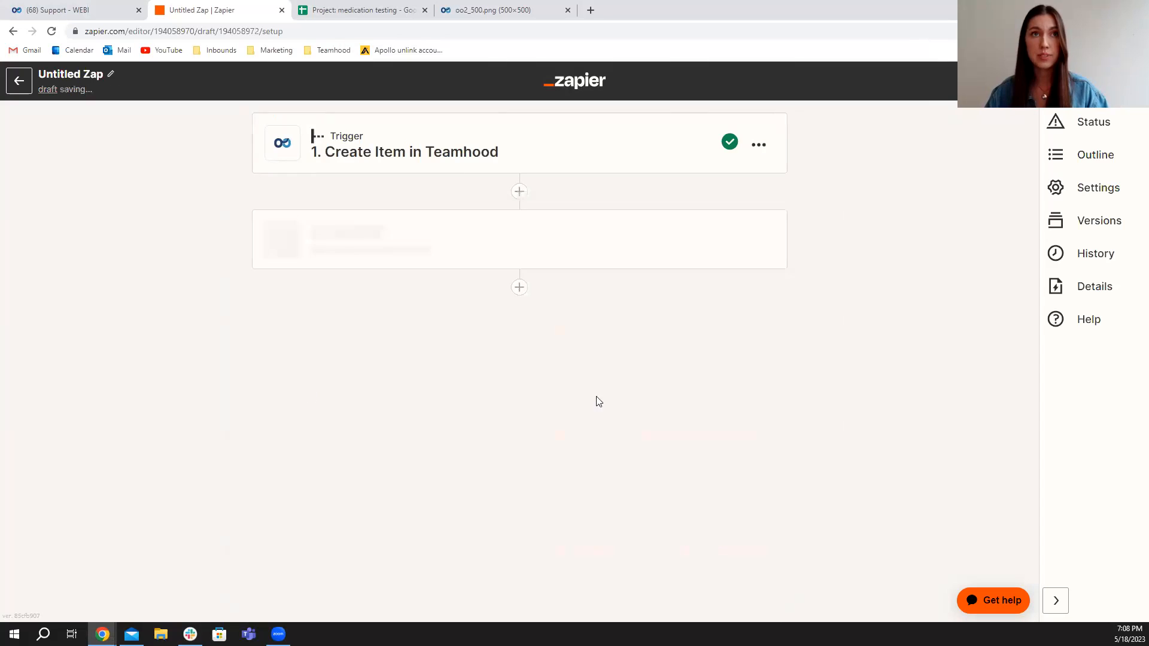
click(354, 397)
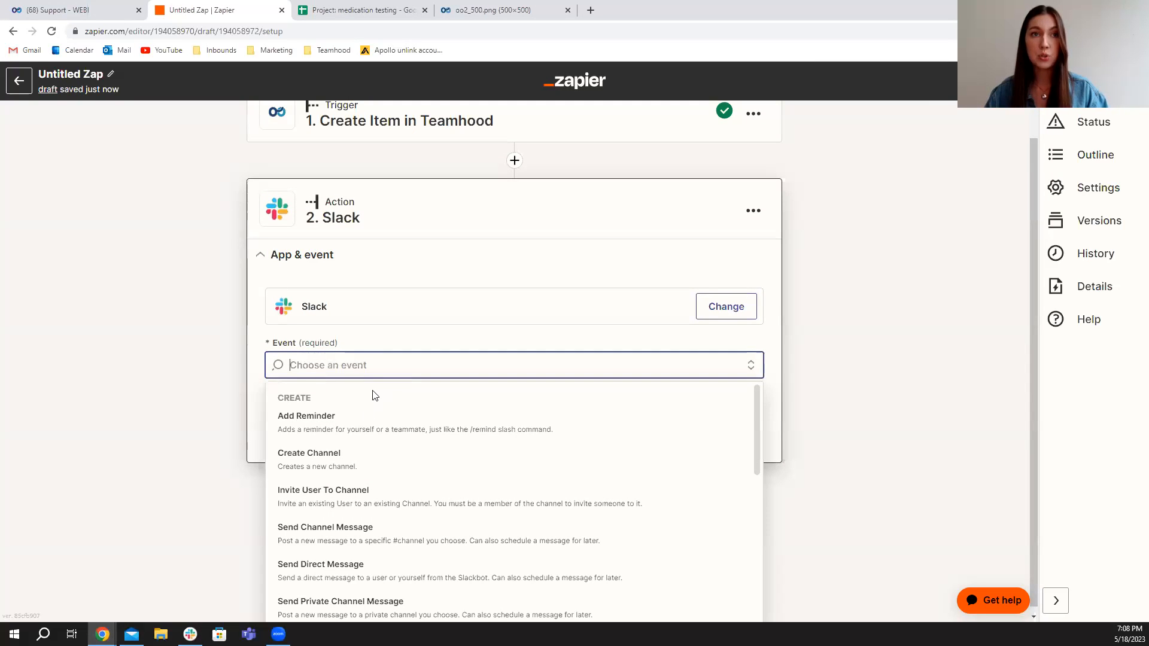
scroll(359, 480, down, 1)
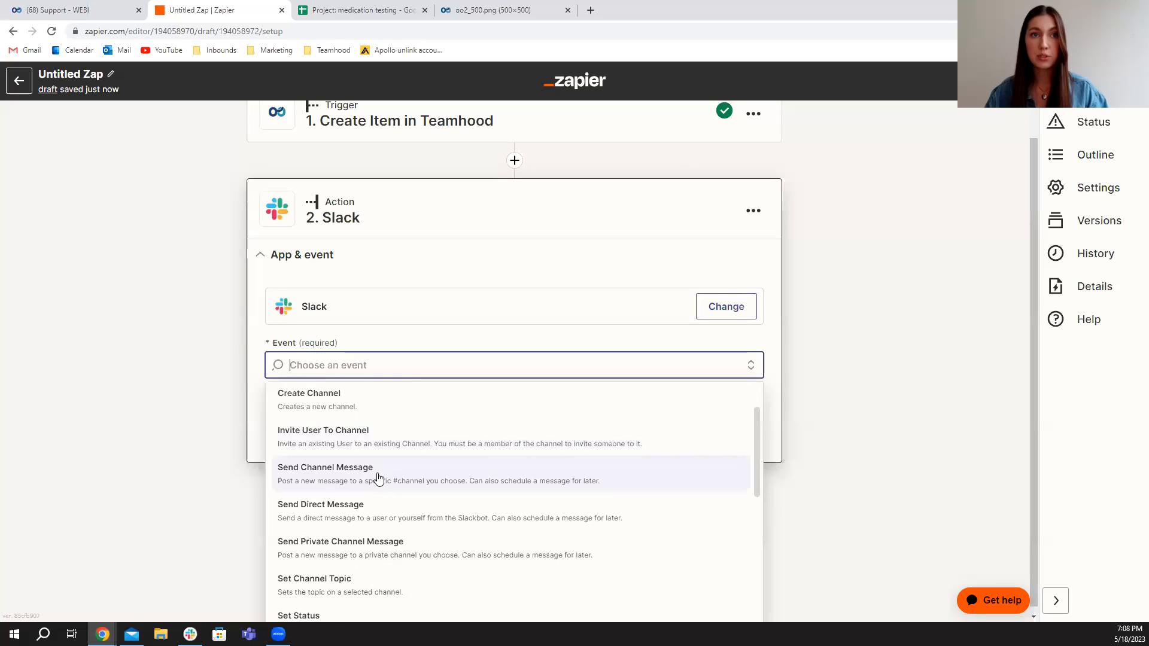
click(342, 477)
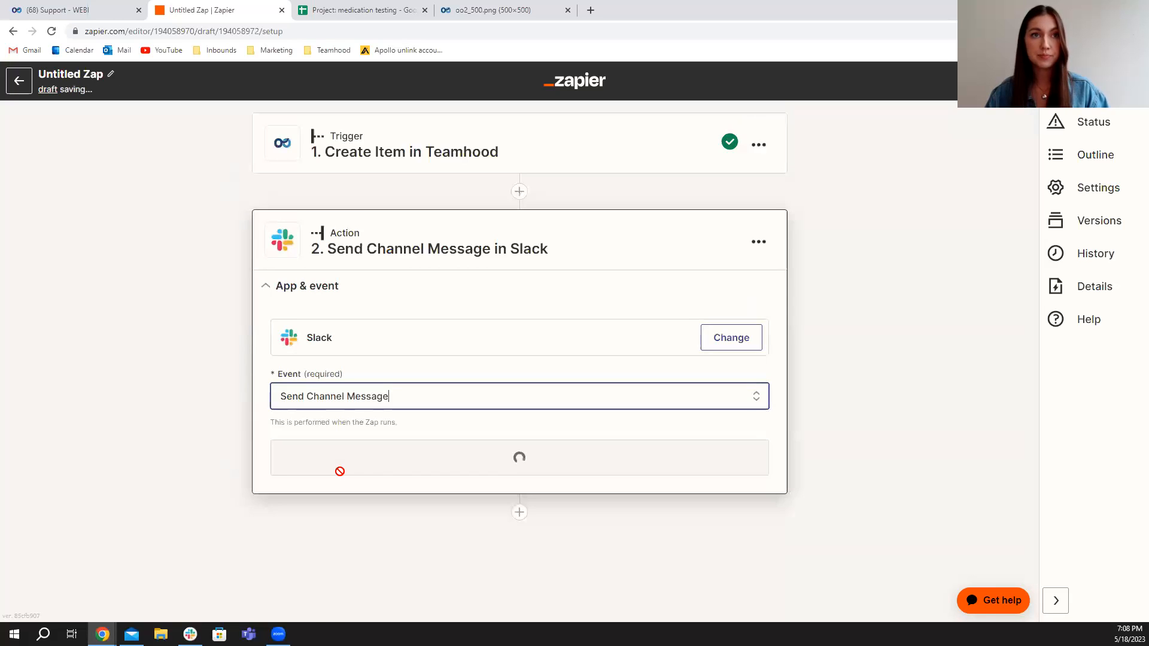
click(467, 461)
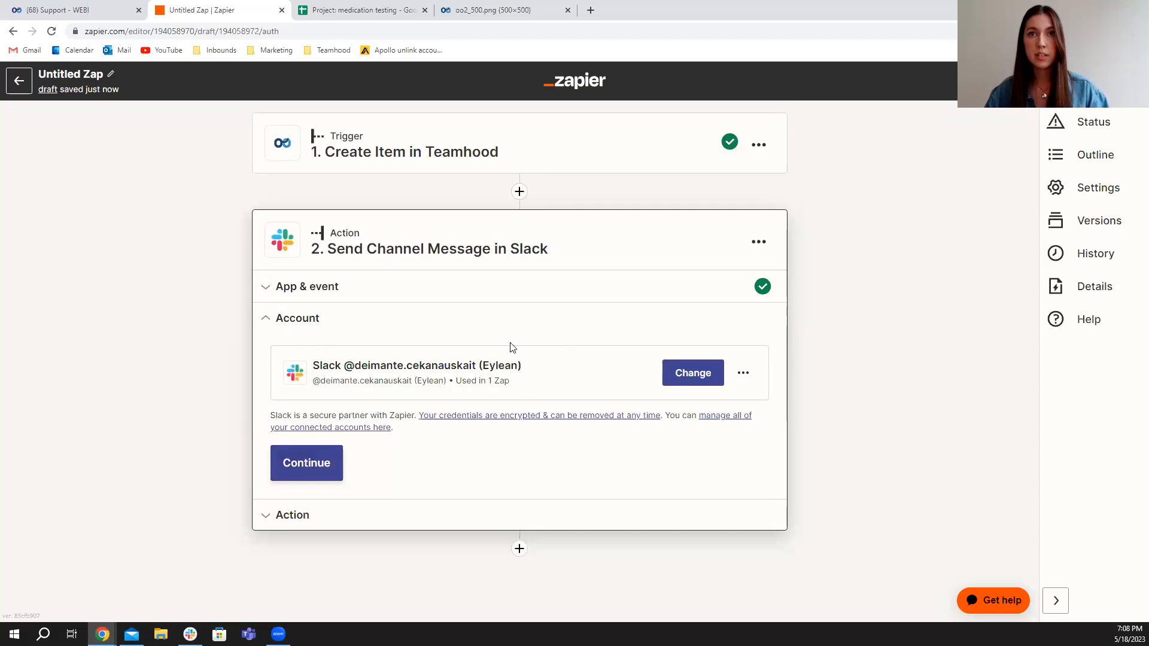
- Continue with the connected Slack account and set the message channel to webinar-support
click(322, 470)
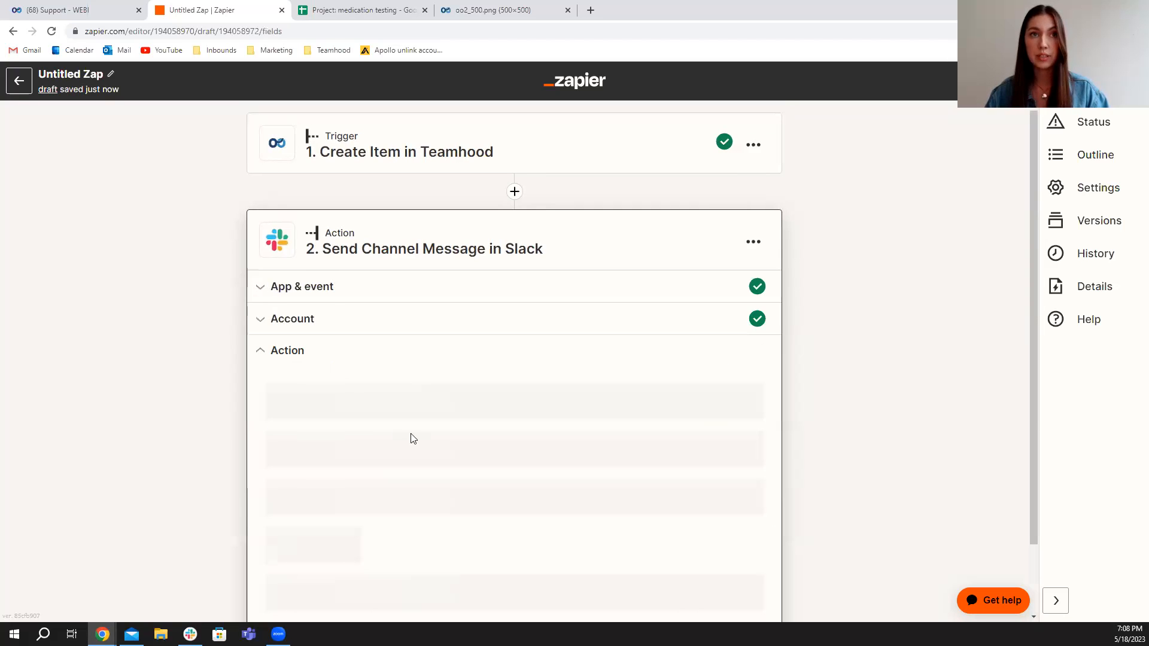
scroll(412, 434, down, 1)
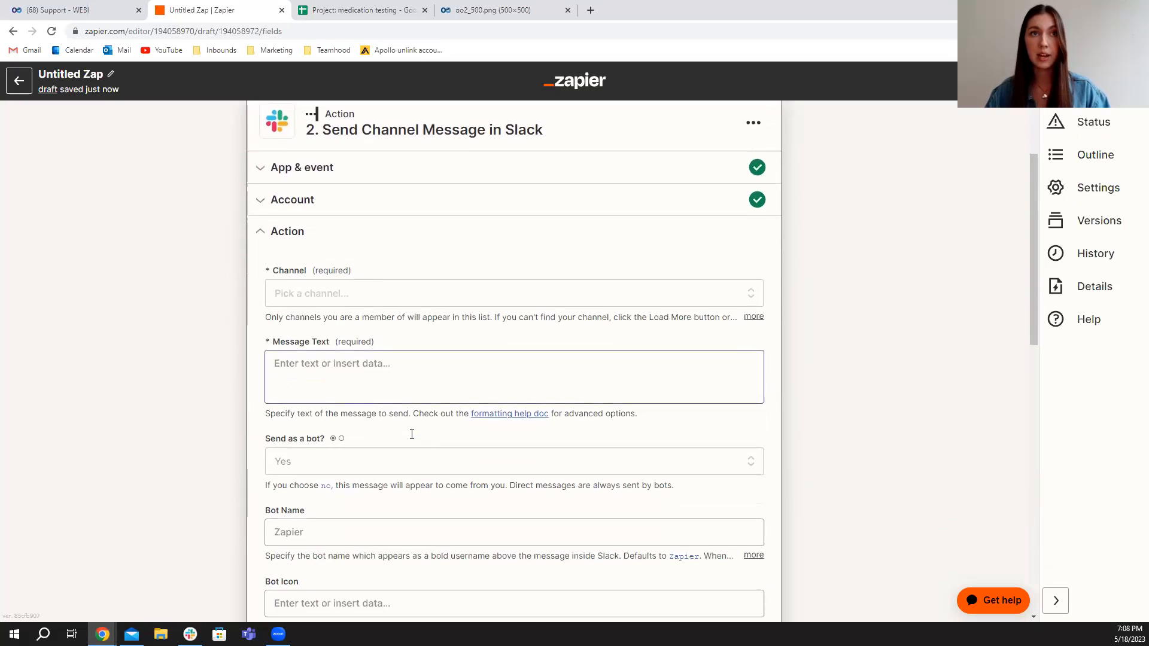
click(379, 296)
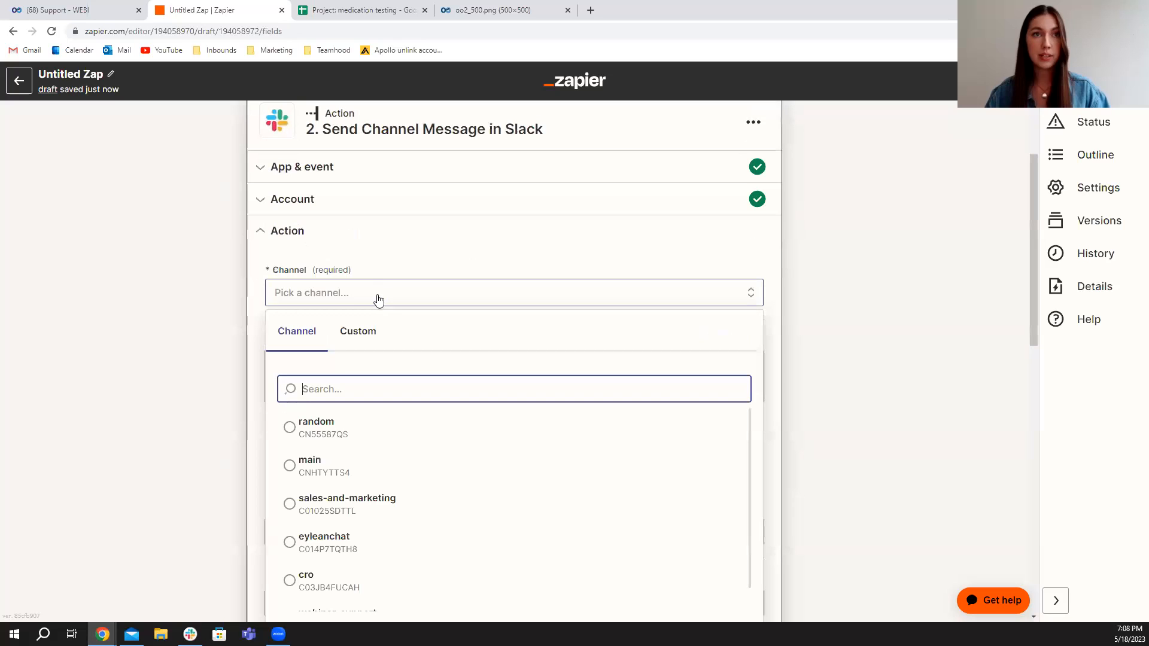
text(webi)
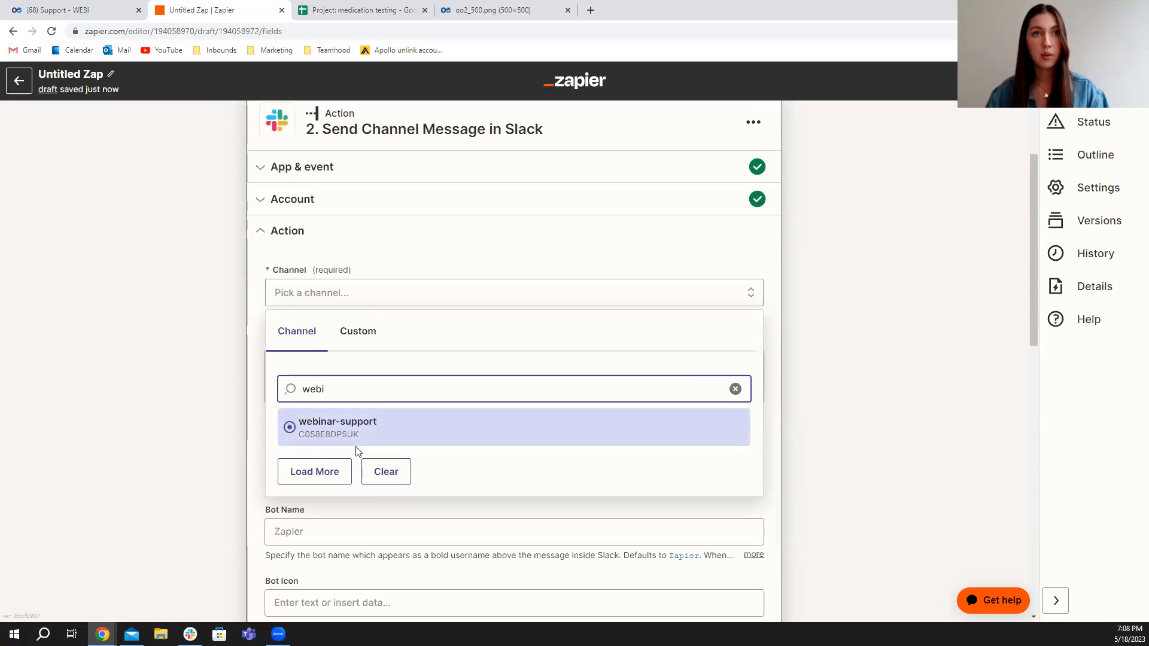
click(352, 431)
- Compose the message text as "New support ticket:" followed by the Item Title and URL to open item details fields on separate lines
click(348, 370)
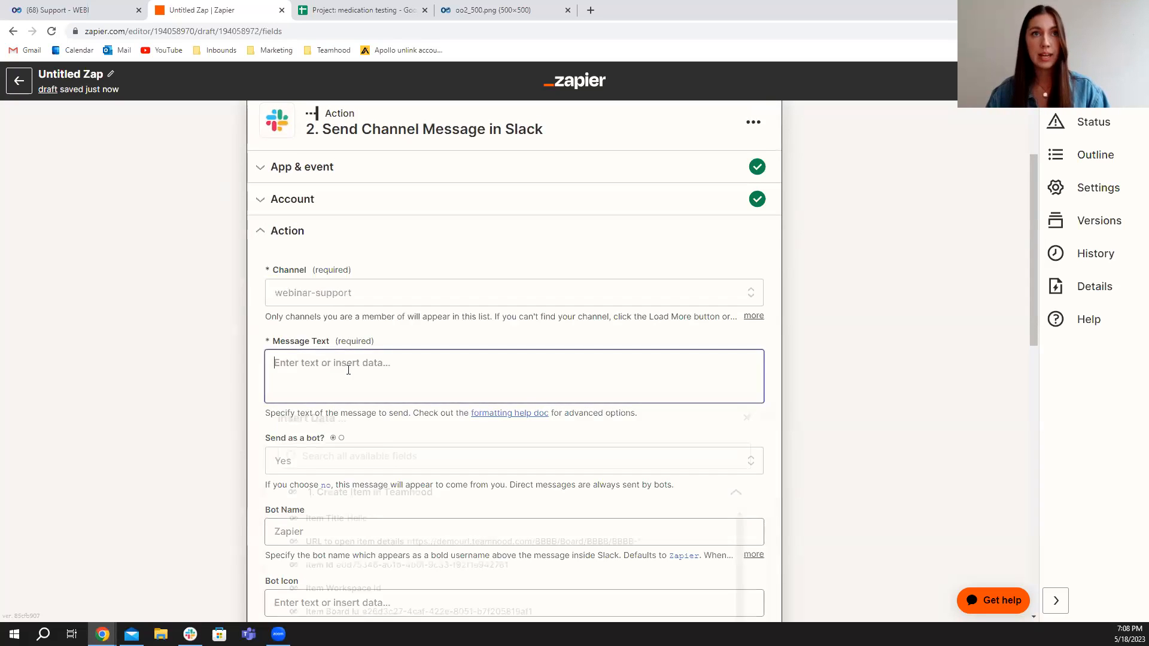
scroll(349, 370, down, 1)
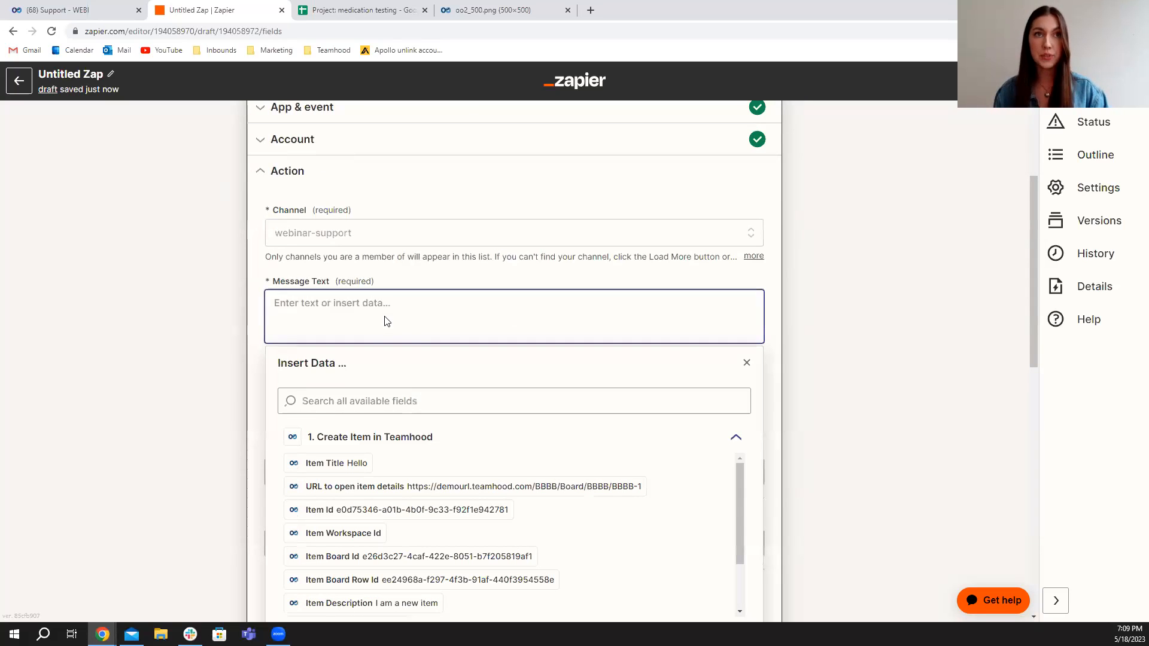
text(New support ticket":)
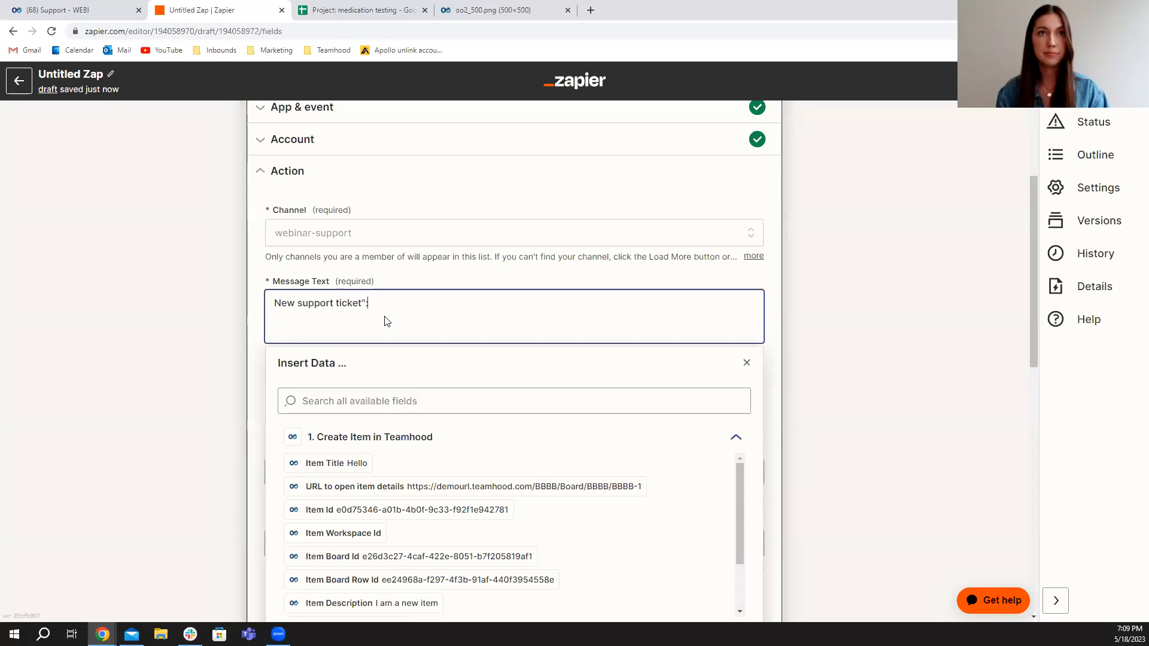
key(BackSpace)
key(BackSpace)
text(:)
key(Return)
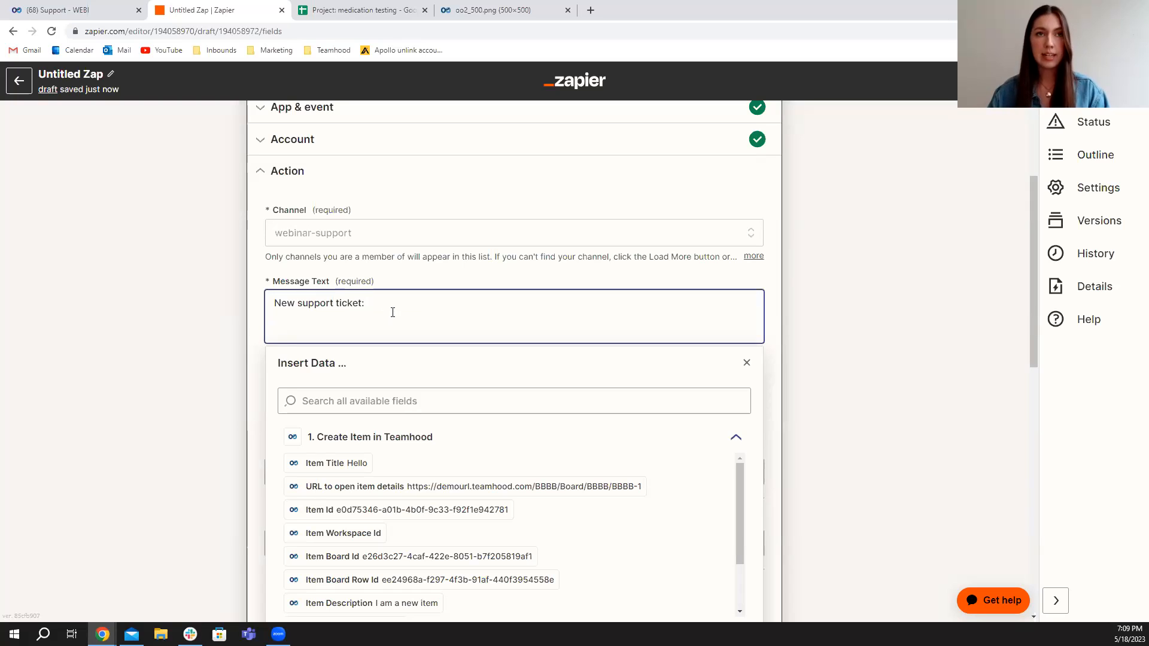
click(335, 463)
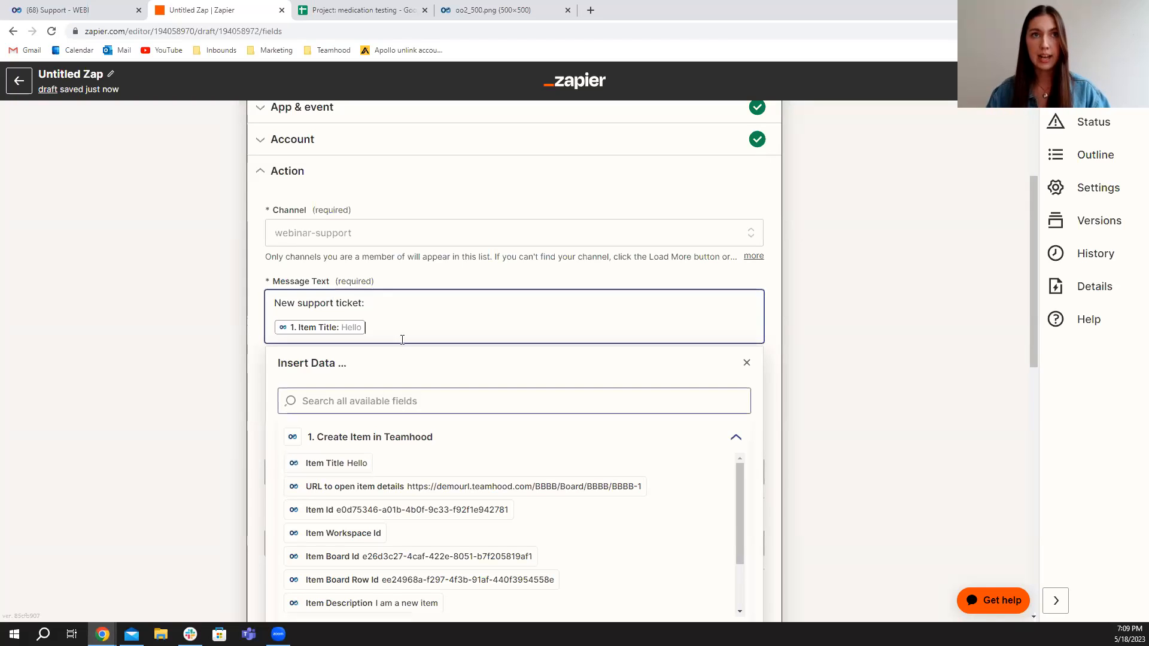
key(Return)
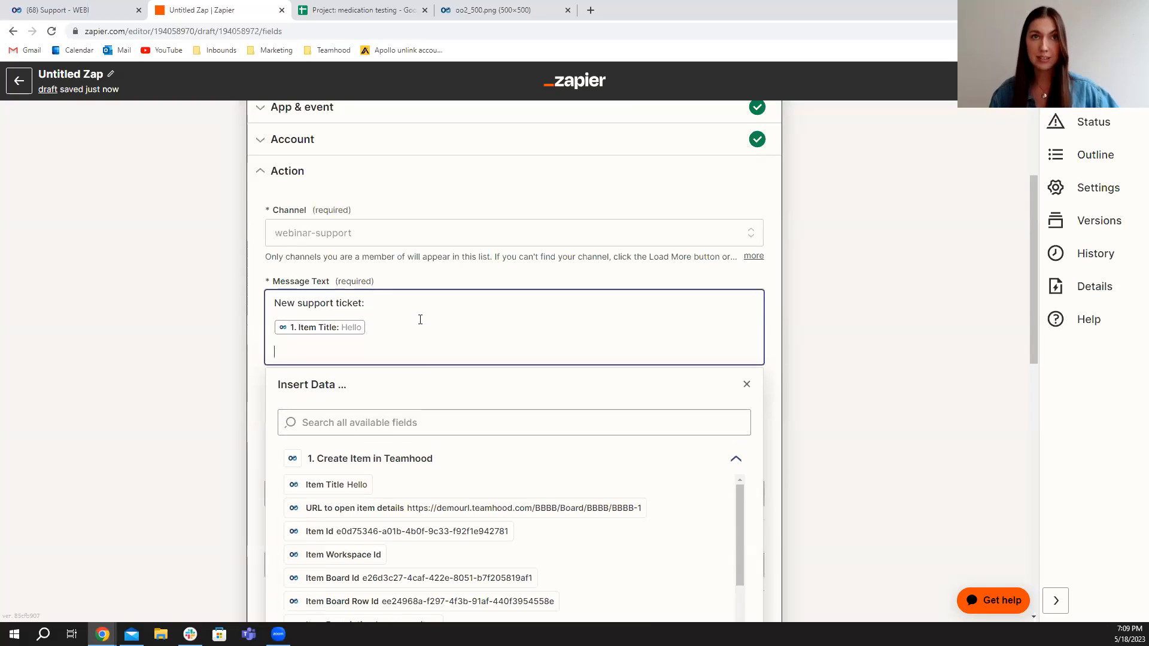
click(389, 509)
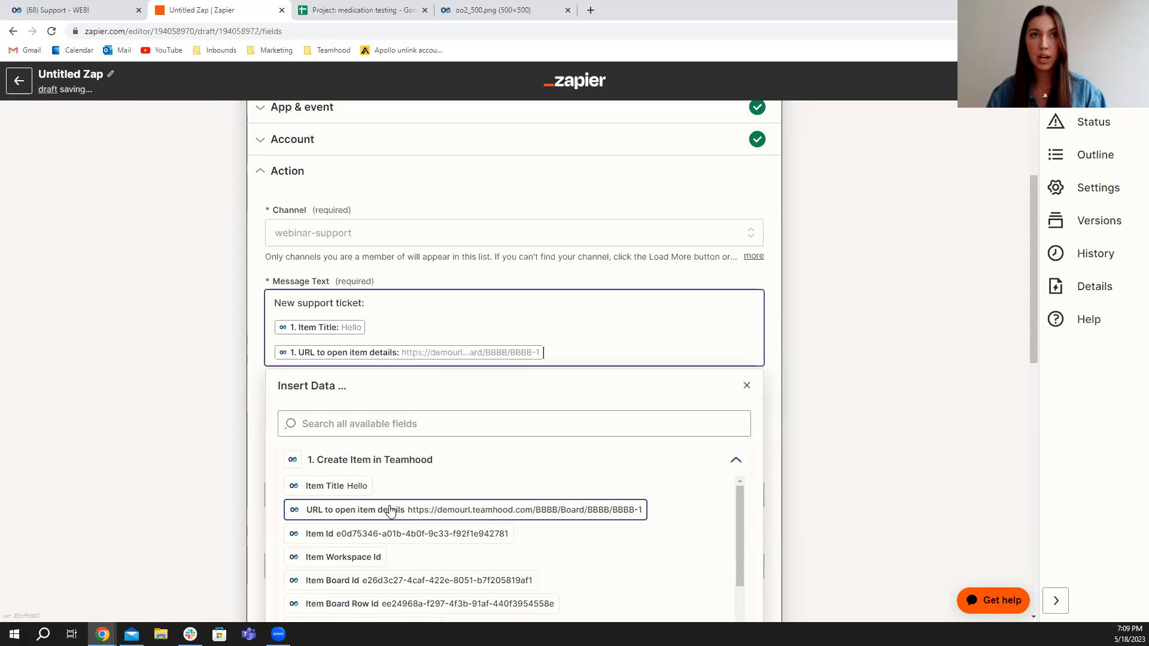
click(446, 273)
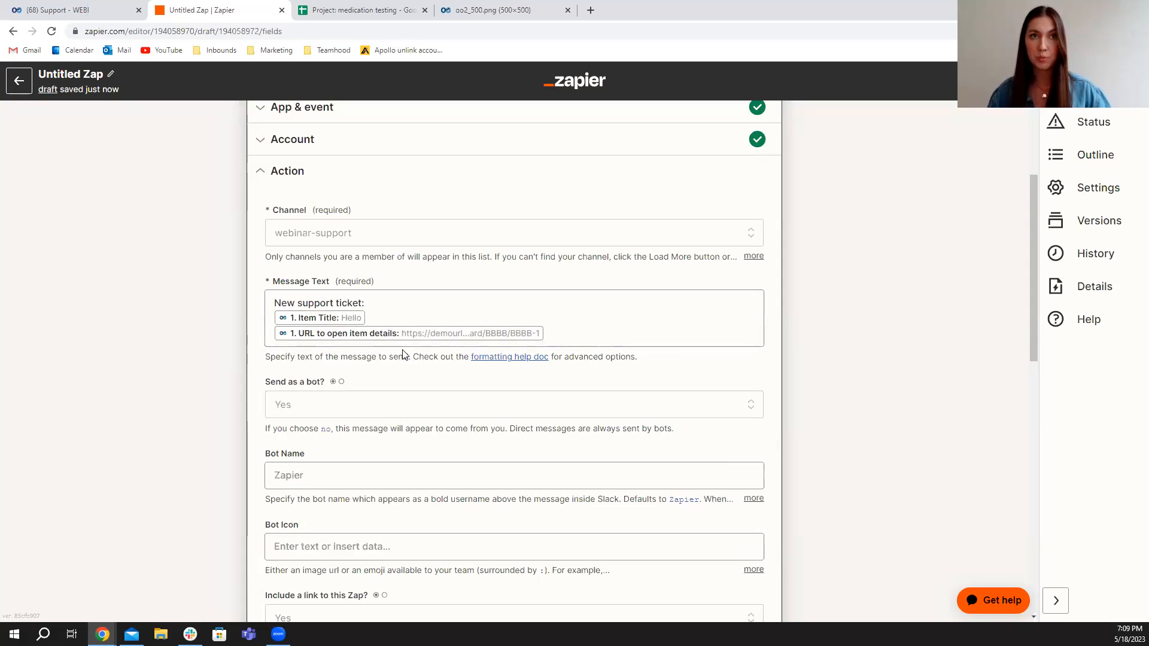
- Set the bot name to Teamhood
scroll(403, 354, down, 4)
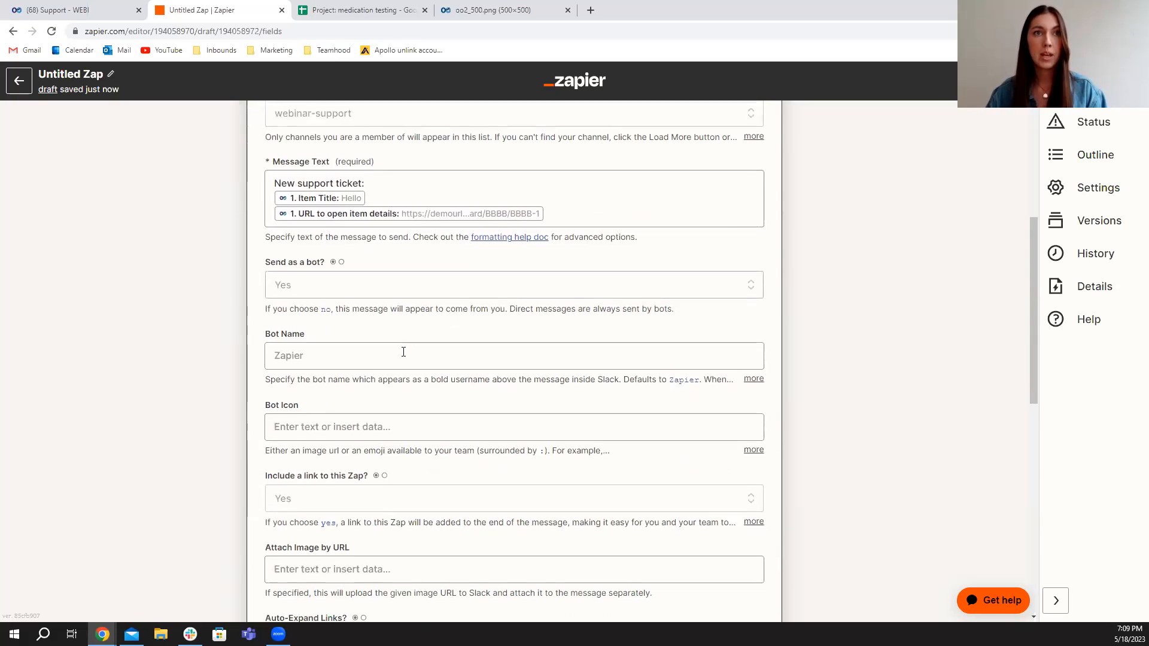
scroll(438, 352, up, 1)
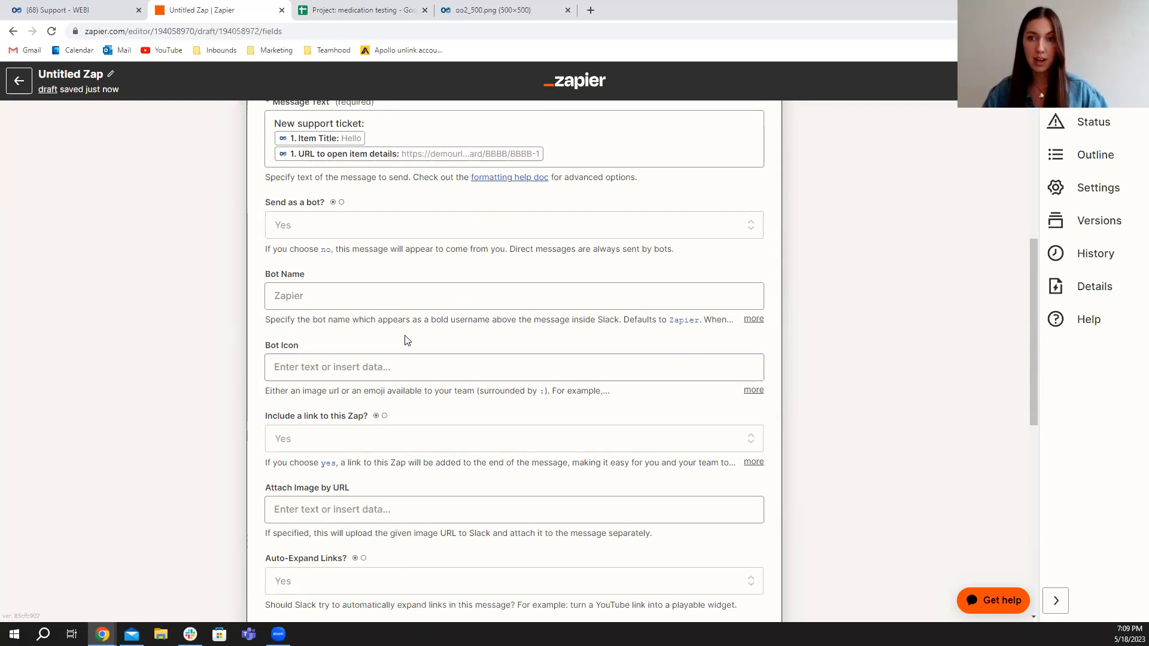
click(352, 301)
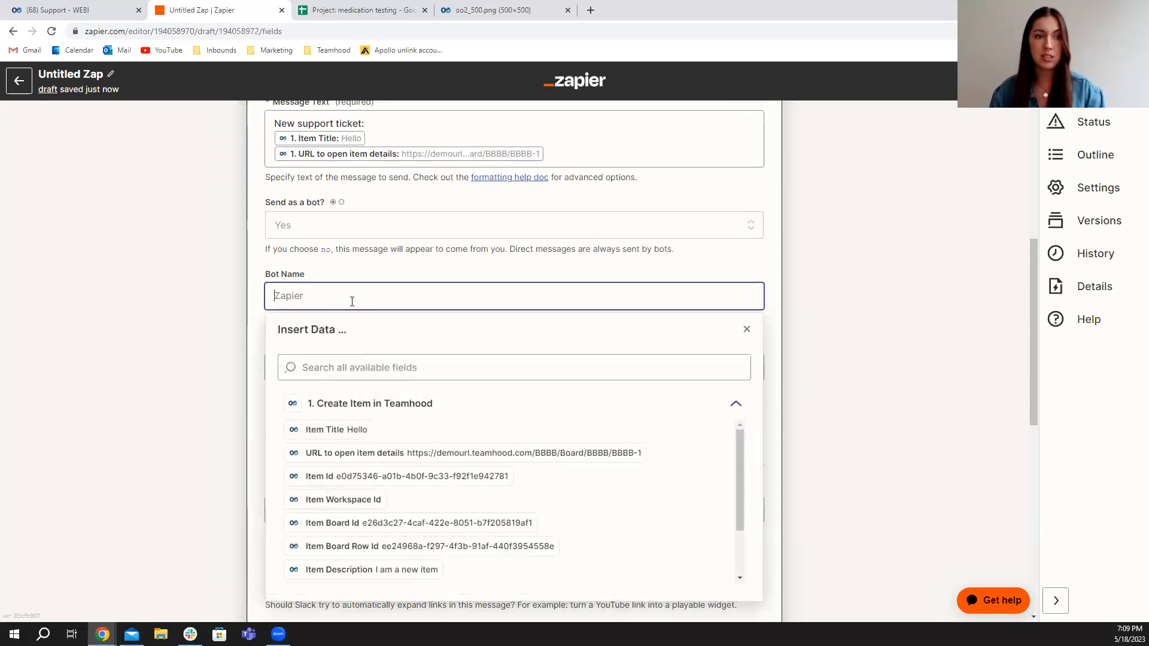
text(Tea)
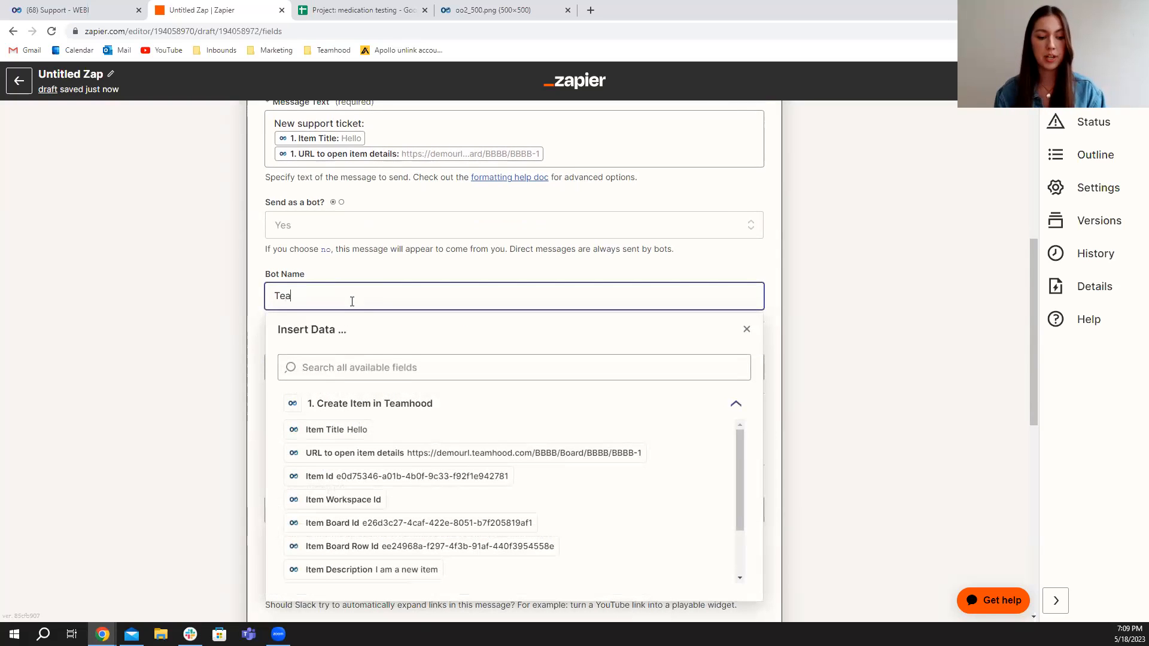
text(mhood)
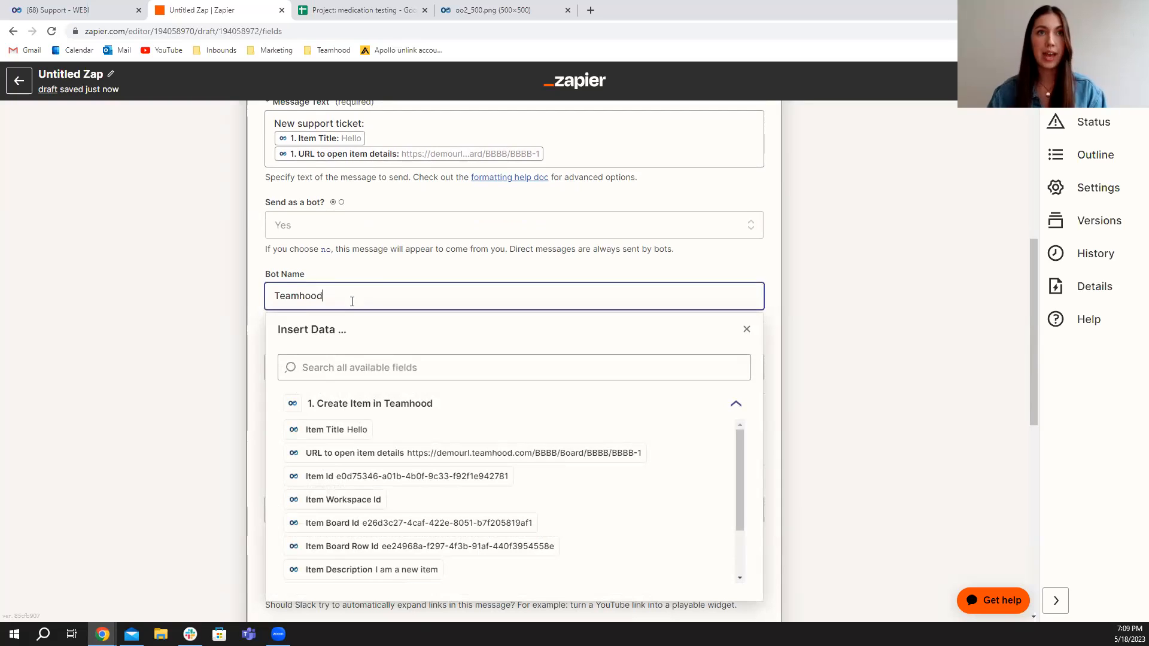
click(379, 269)
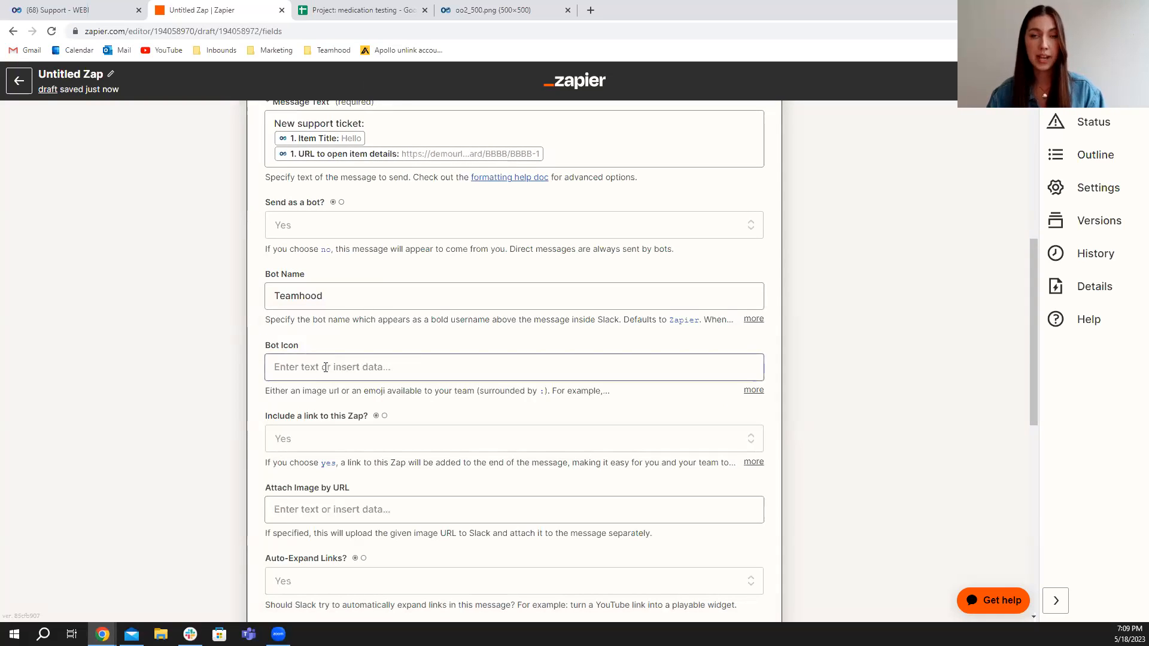
- Copy the web address of the oo2_500.png image and use it as the bot icon
click(488, 16)
click(482, 38)
key(ctrl+c)
click(257, 10)
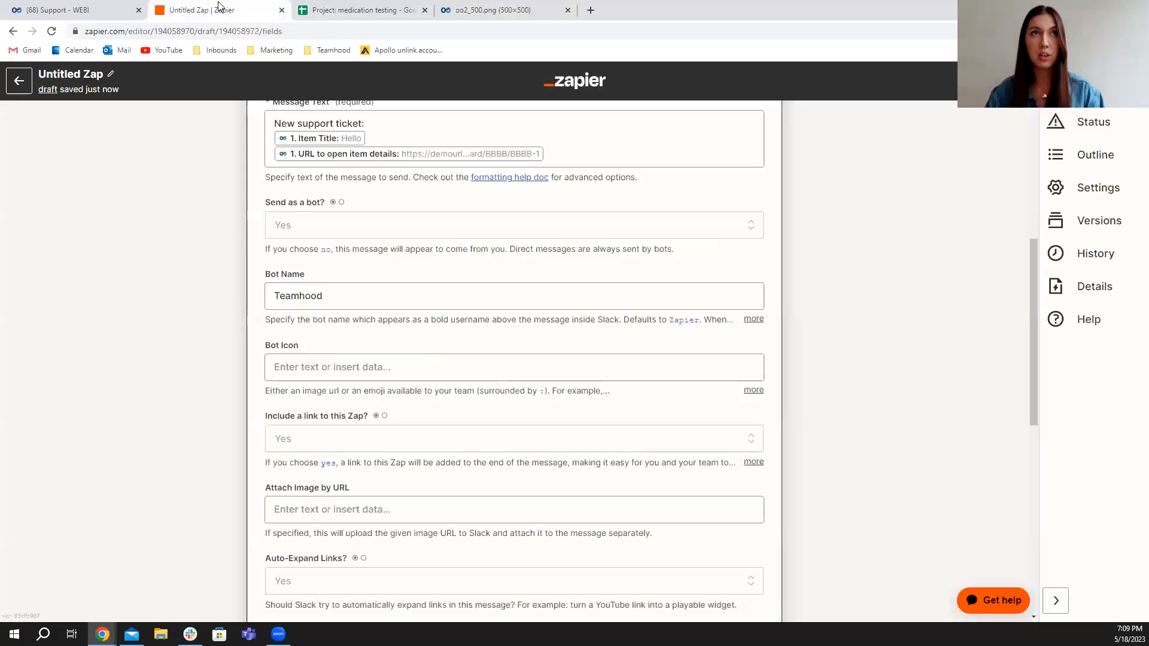
click(329, 370)
key(ctrl+v)
click(349, 340)
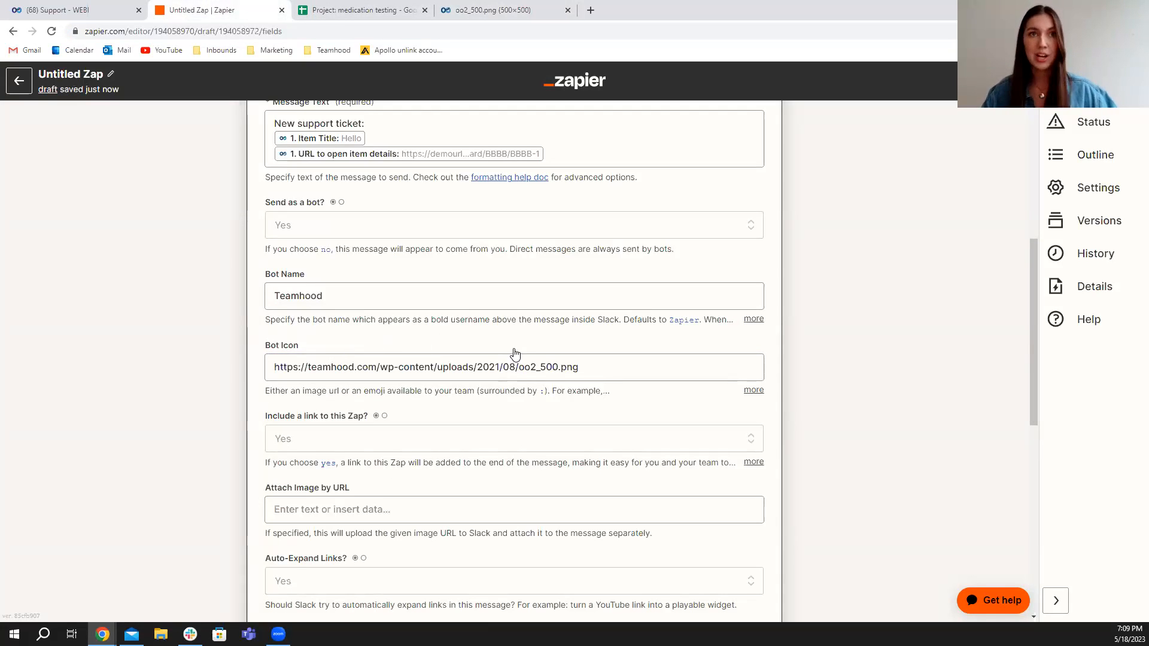
- Continue to the test stage, send the test message, and view it in Slack's webinar-support channel before returning to the Zap editor
scroll(494, 412, down, 2)
scroll(495, 412, down, 7)
click(411, 483)
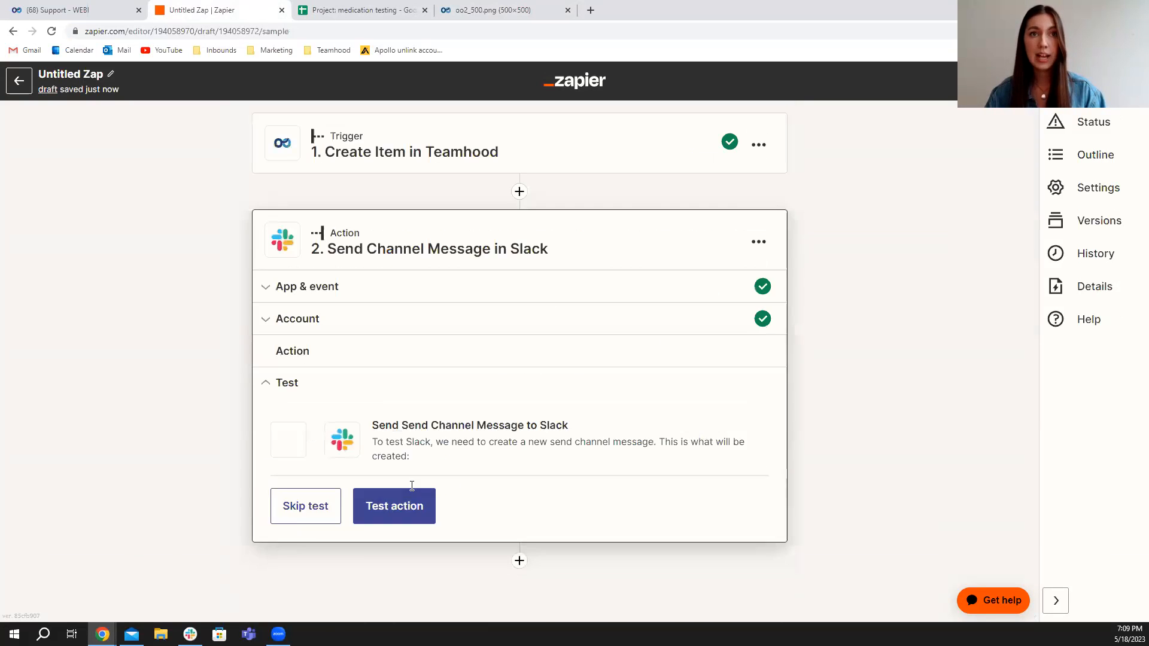
scroll(491, 419, down, 5)
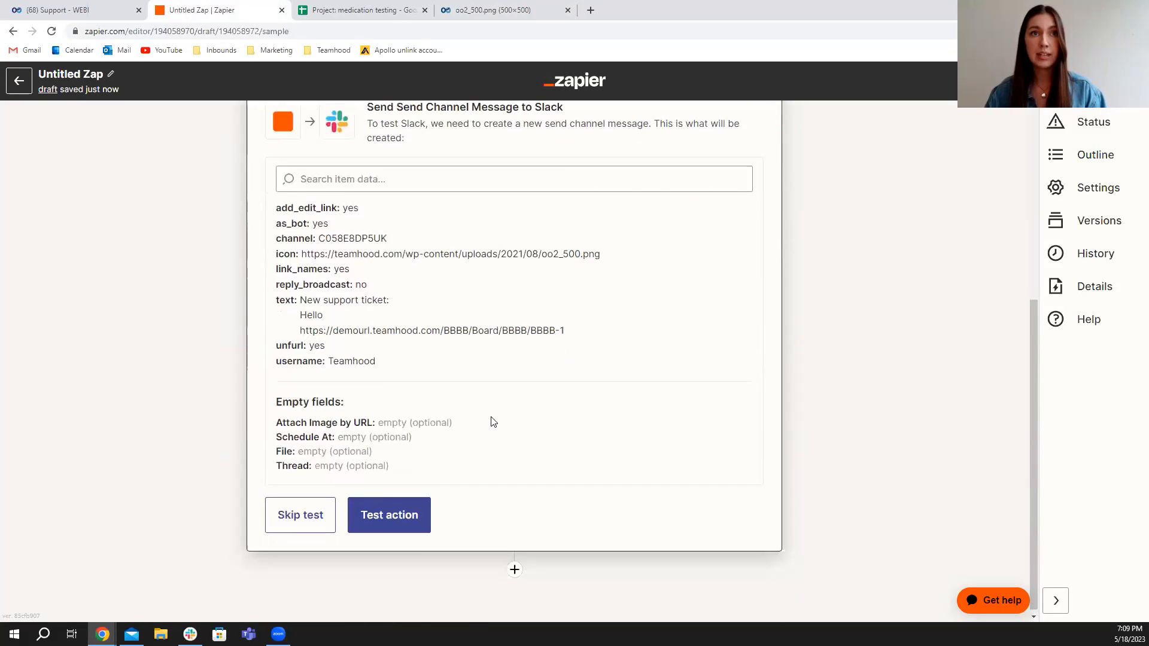
click(379, 517)
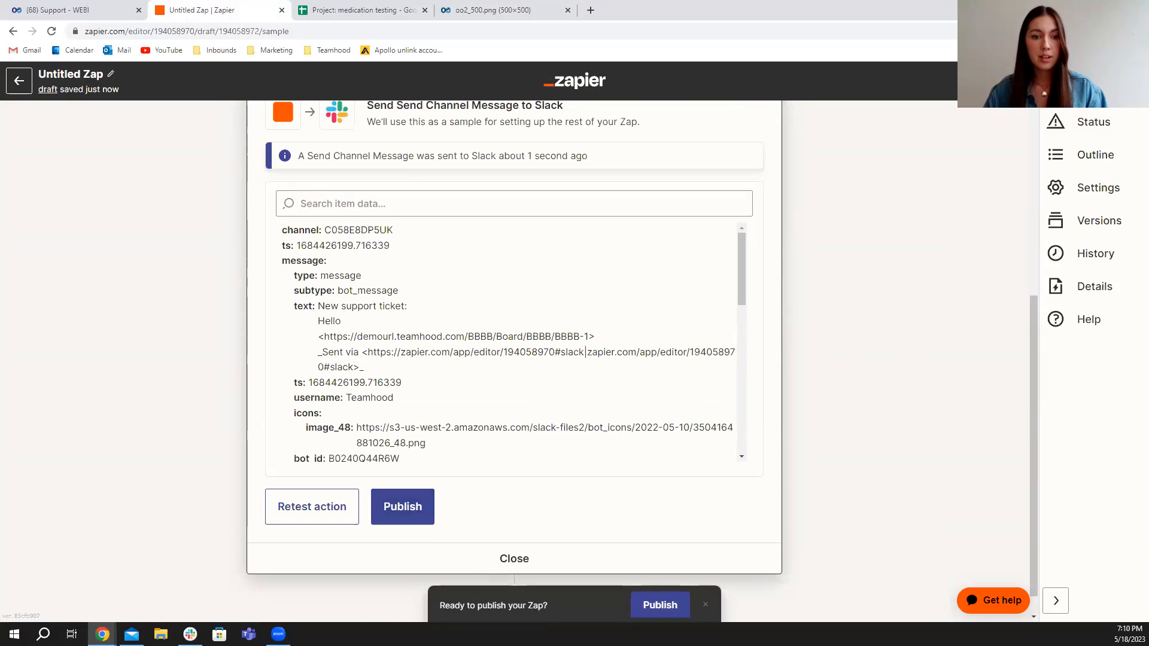
key(alt+Tab)
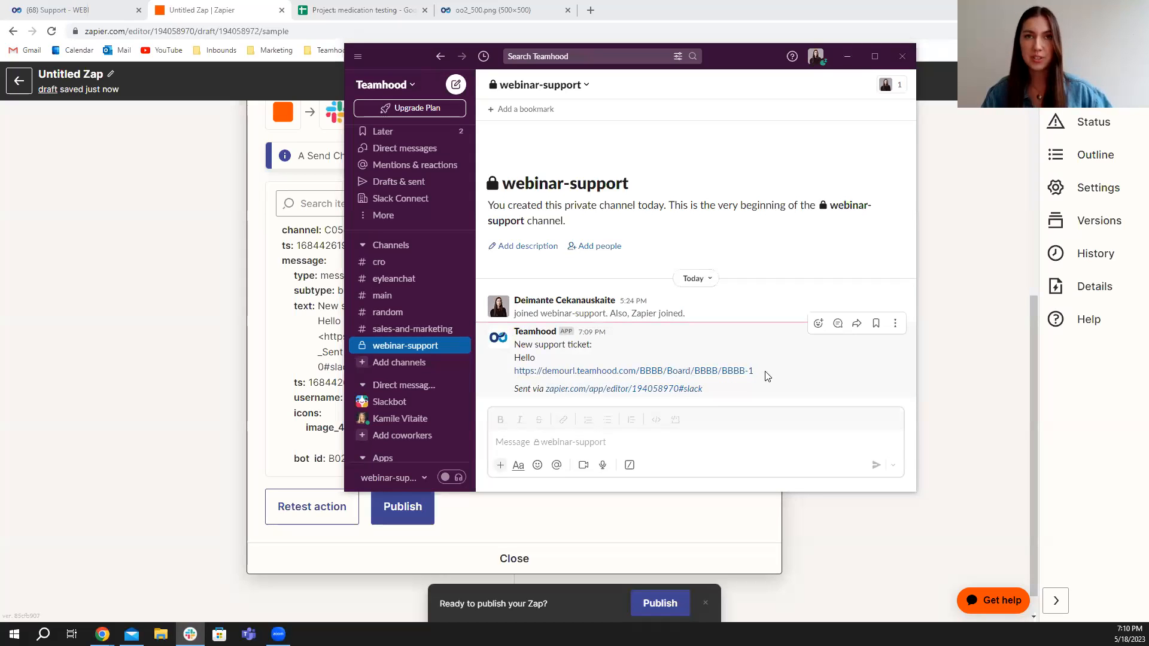
click(847, 59)
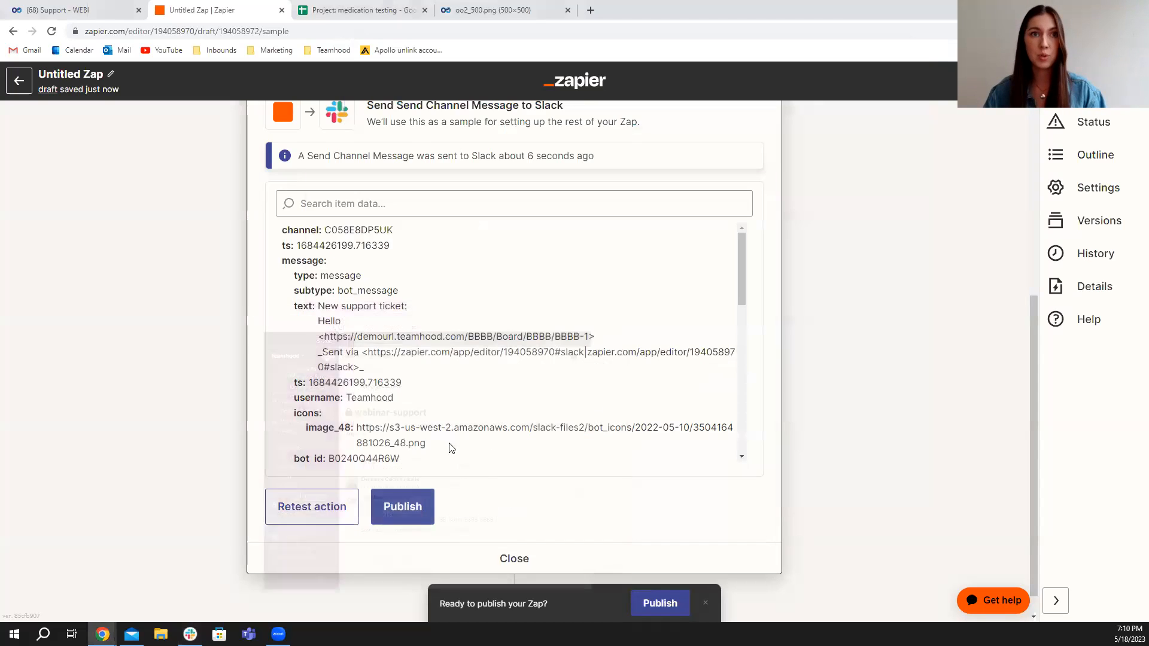
- Publish the Zap and dismiss the congratulations dialog
click(418, 511)
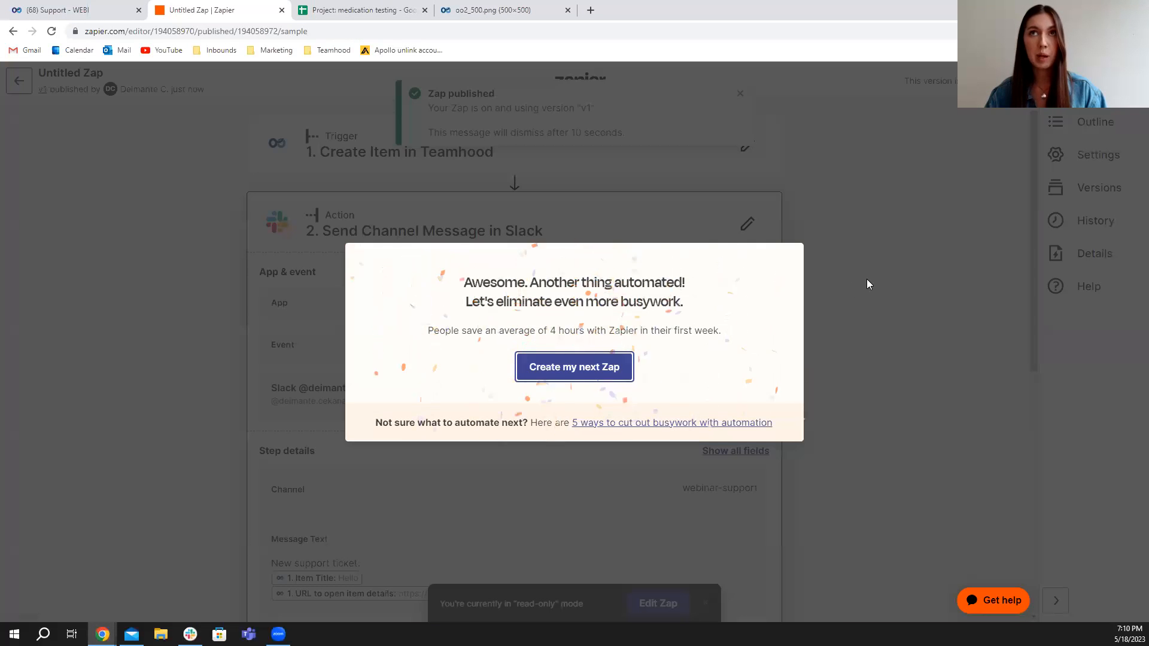
click(855, 276)
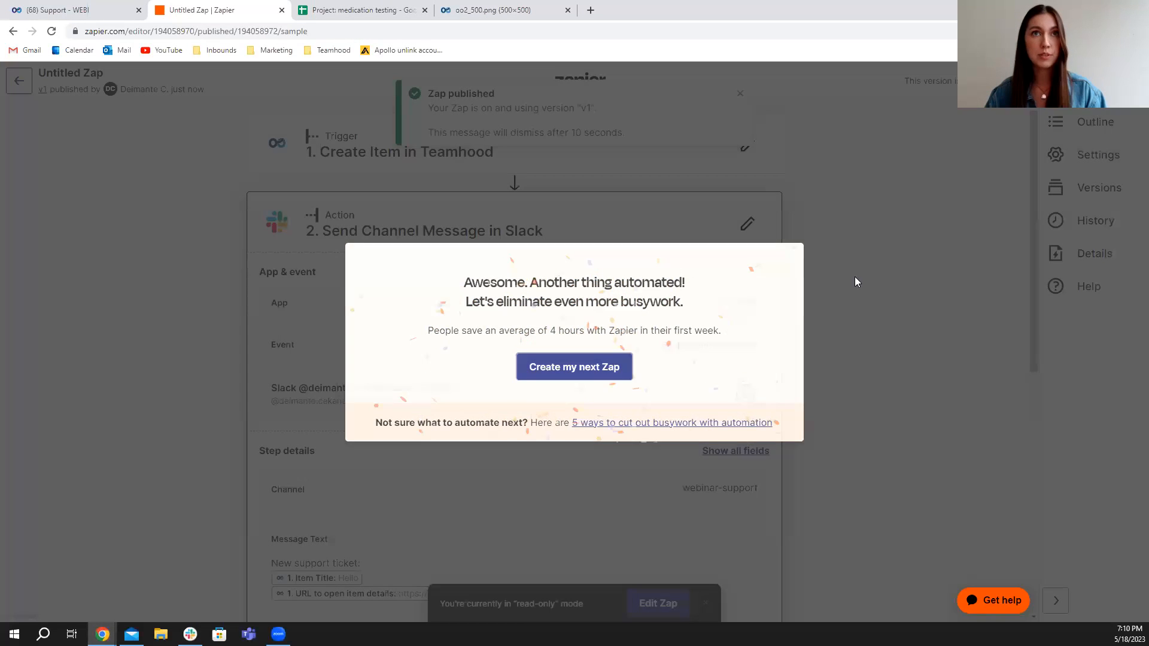
- Rename the Zap as "Support ticket -> Slack channel message" and return to the Zaps list
click(76, 73)
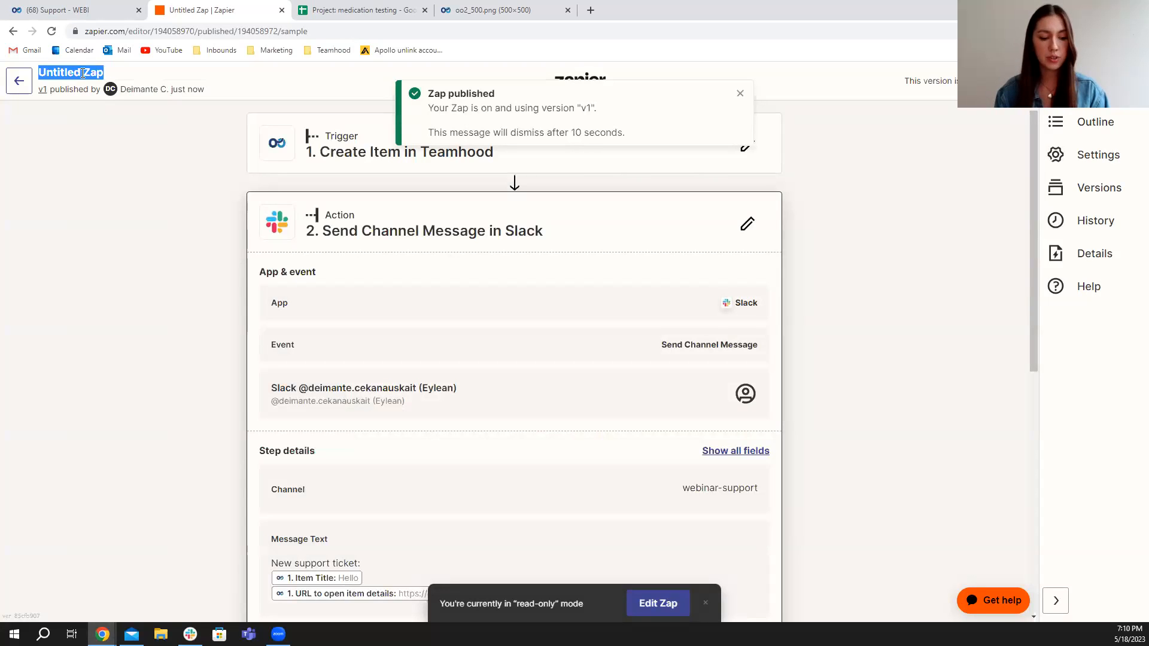
text(Support)
text( ticket )
text(-> Slack)
text( cja)
key(BackSpace)
text(hanne)
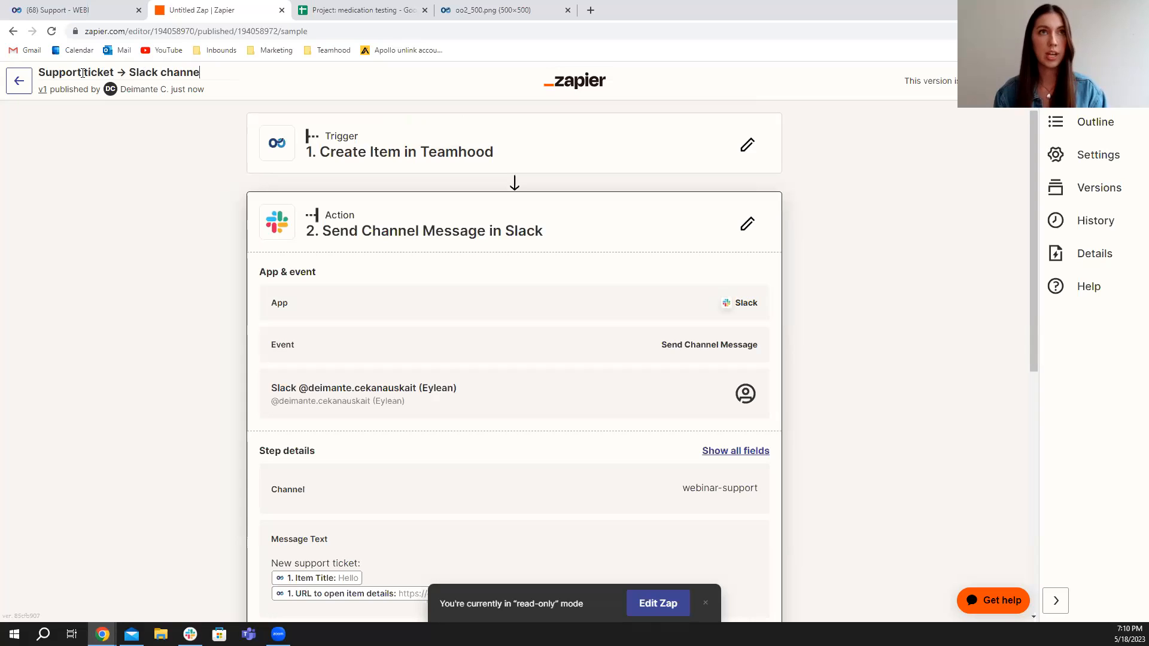
text(l message)
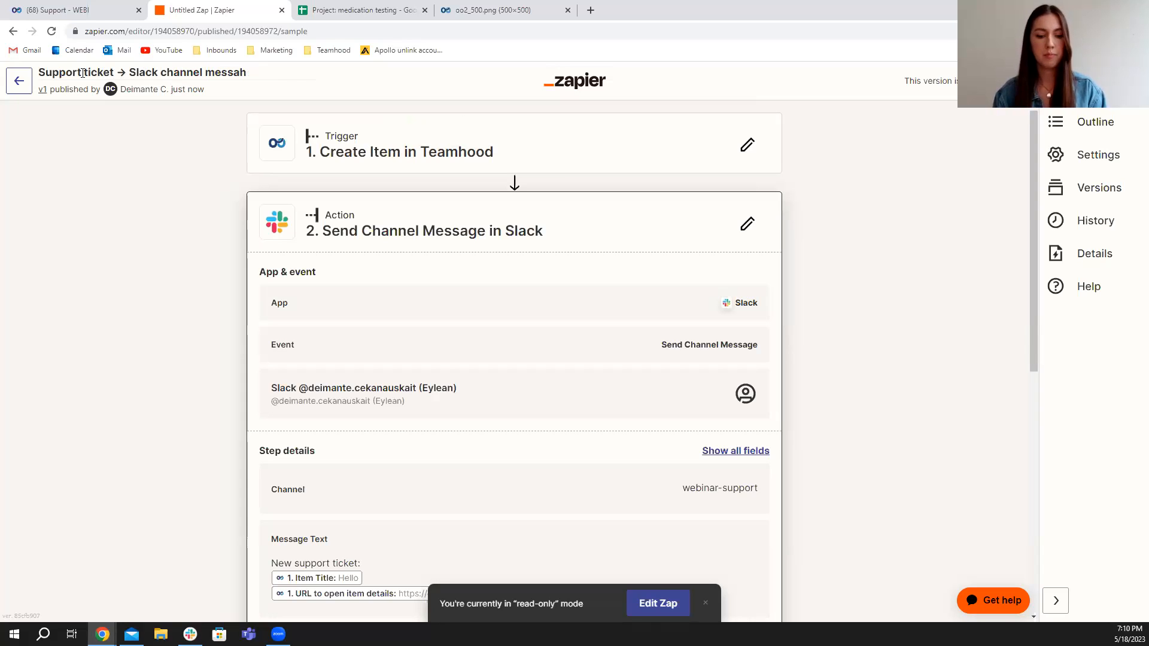
click(54, 132)
click(22, 83)
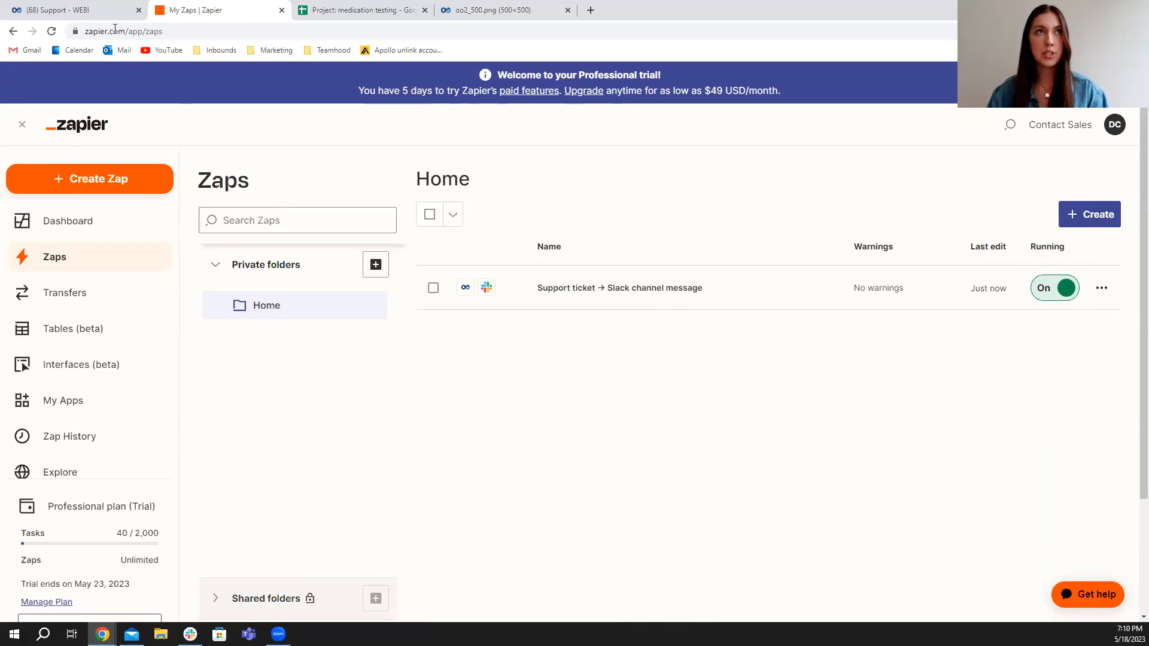
- Add a new item named "Ticket no. 77" to the To Do column of Incoming tickets on Teamhood's Support board
click(87, 12)
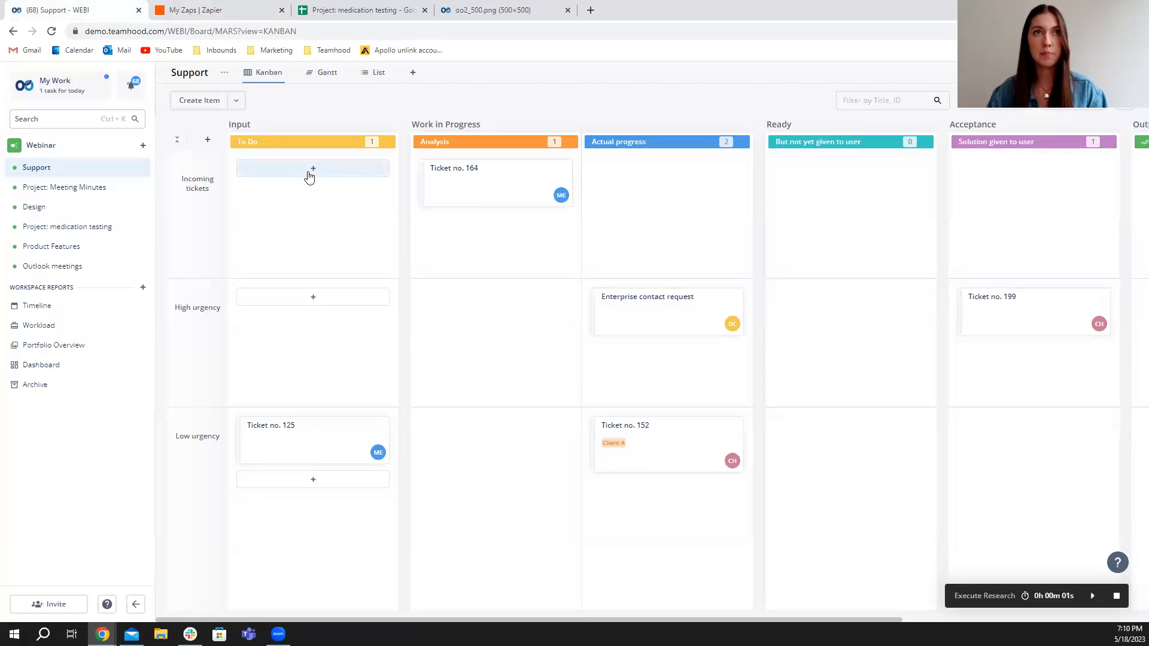
click(313, 179)
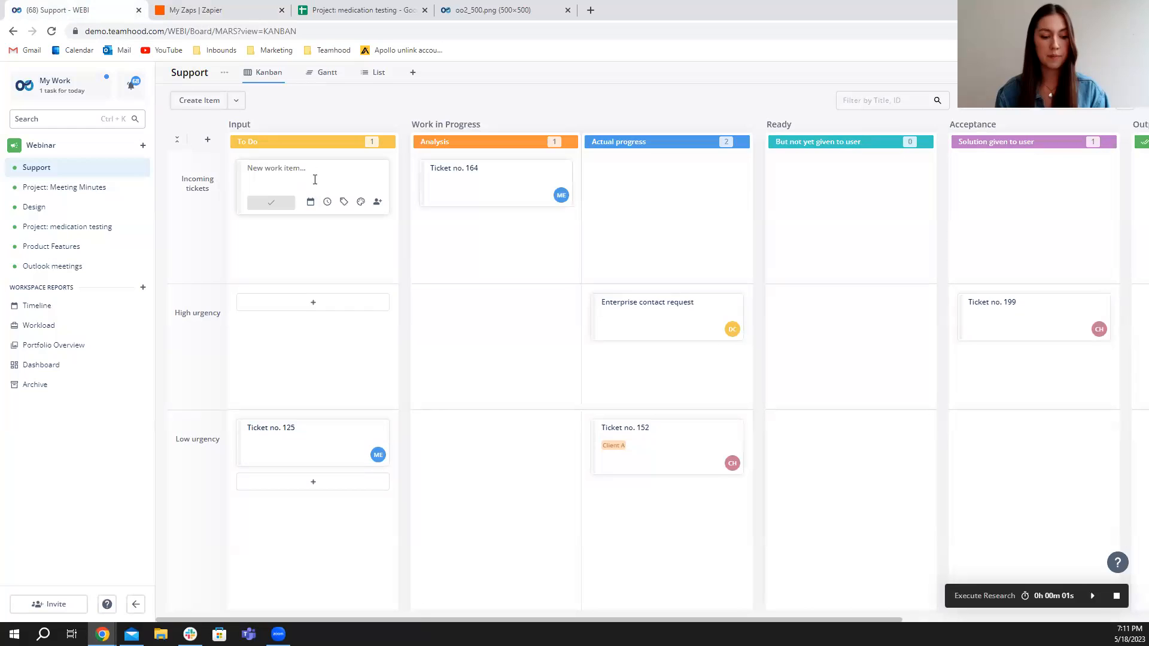
text(Ti)
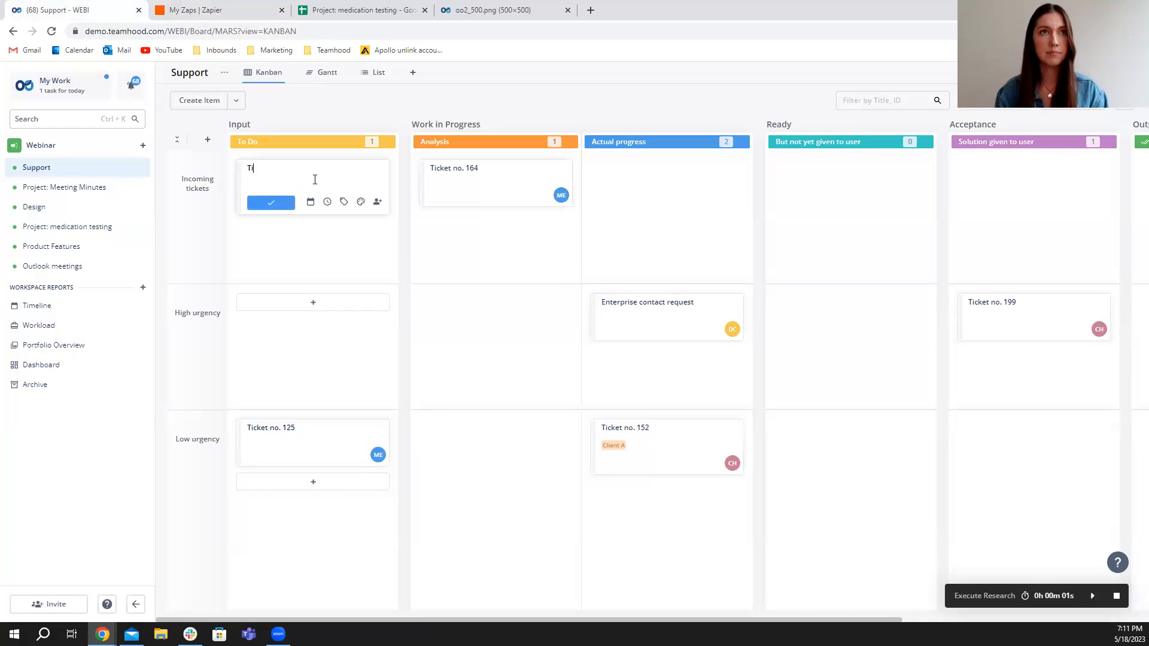
text(cket no. 77)
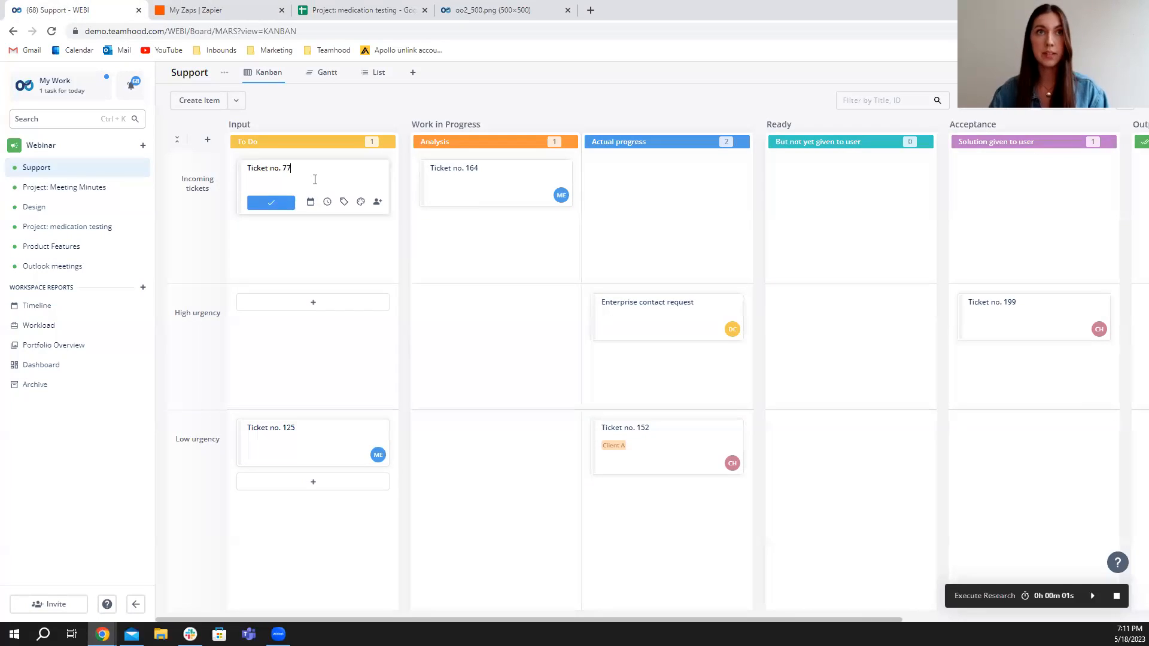
click(275, 207)
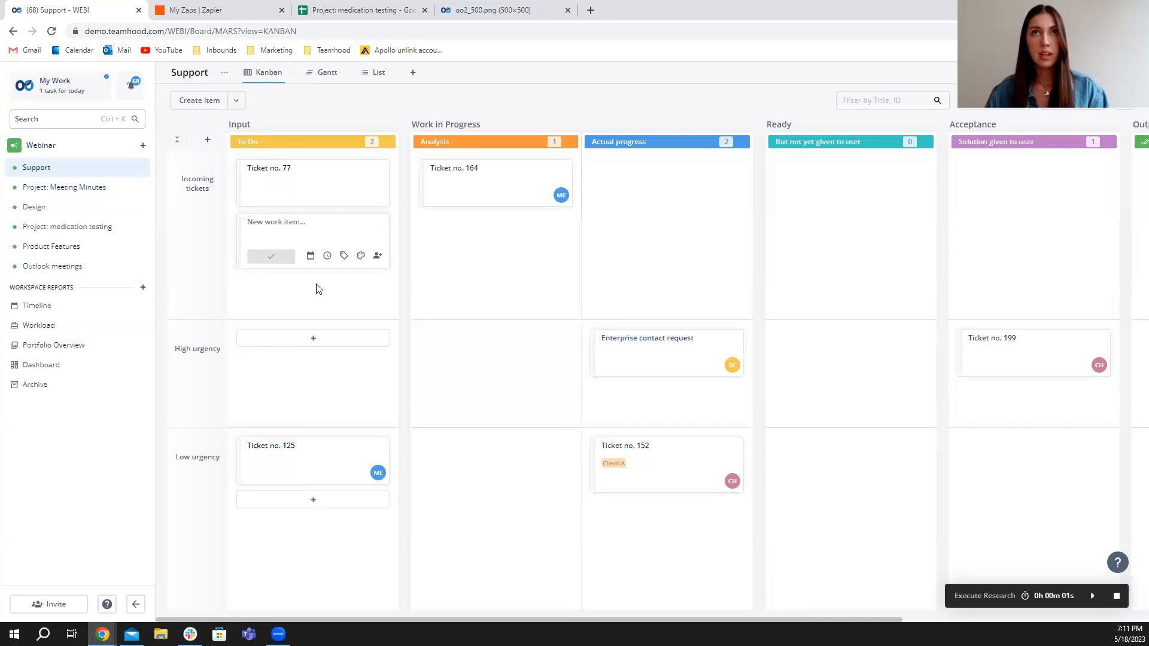
click(353, 103)
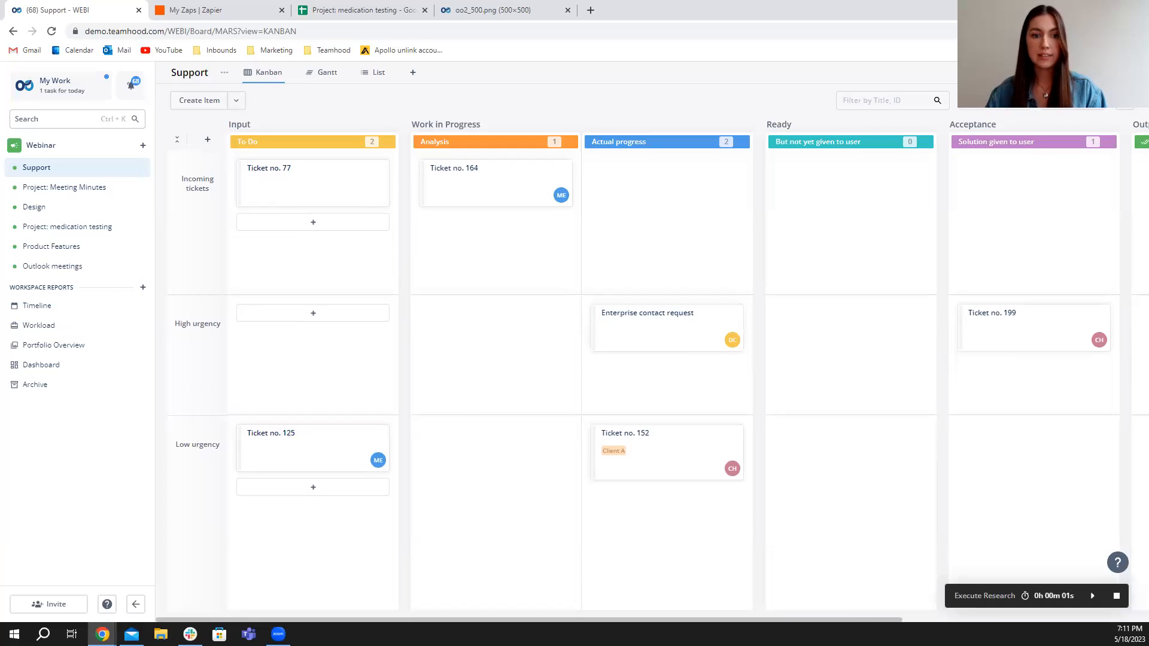
- Check the Ticket no. 77 message in Slack's webinar-support channel, follow its link to the item, and return to the Support board
click(191, 634)
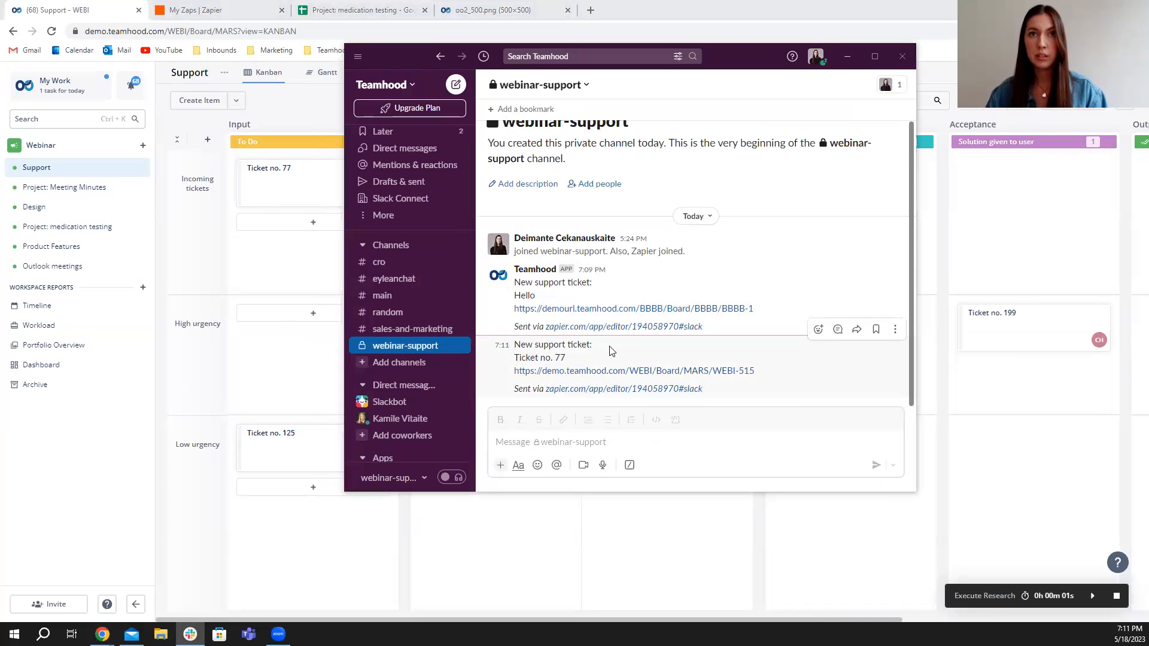
click(580, 375)
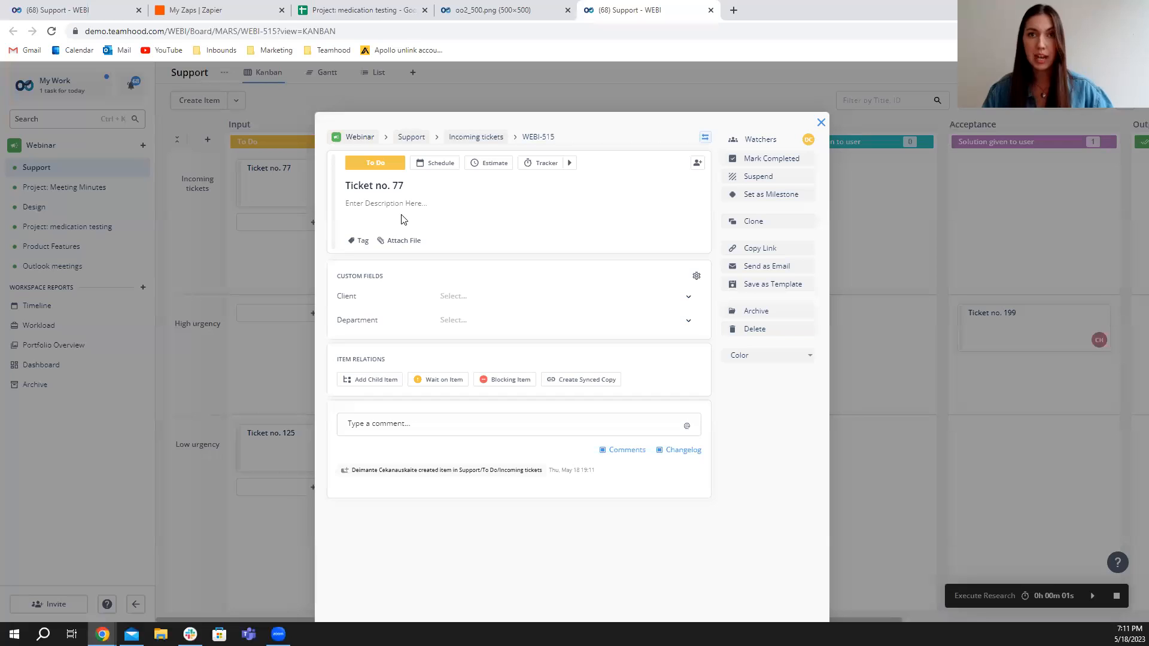
click(45, 15)
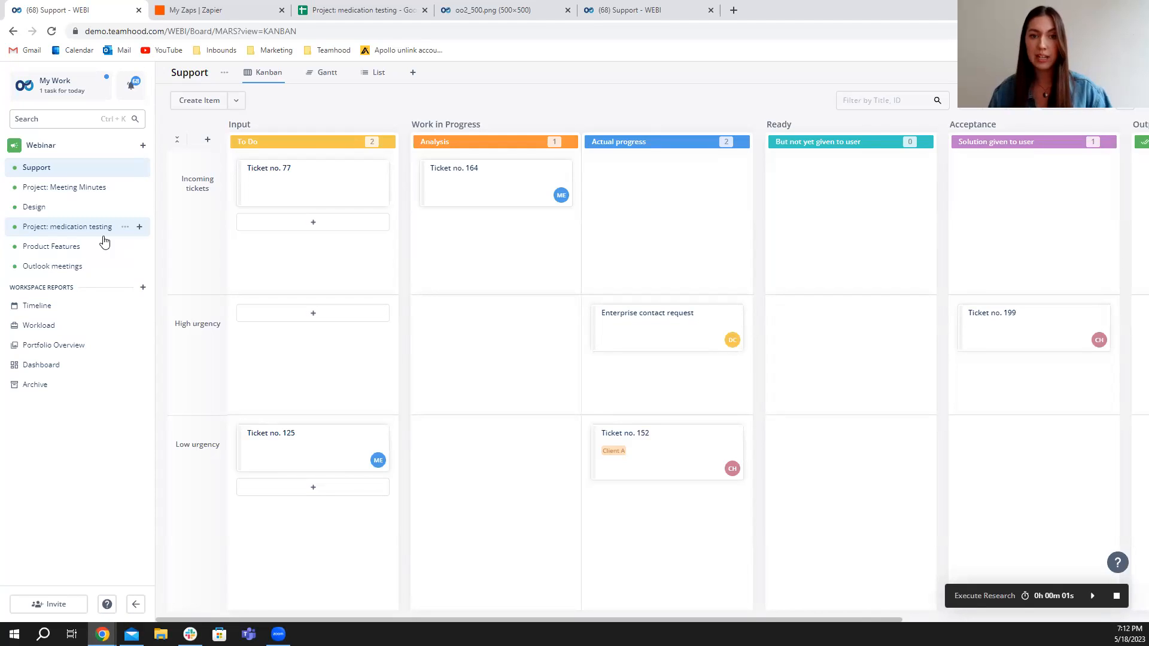
- Review Teamhood's medication testing project, the Meeting Minutes column of its Google Sheets spreadsheet, and the Project: Meeting Minutes board
click(80, 233)
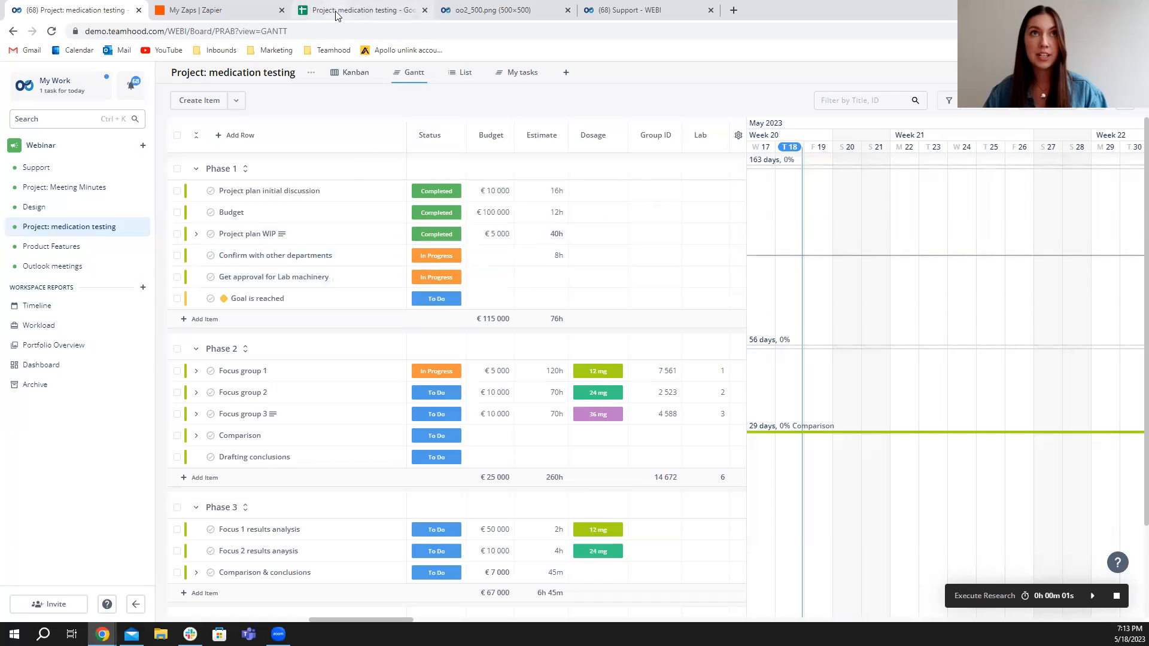
click(383, 10)
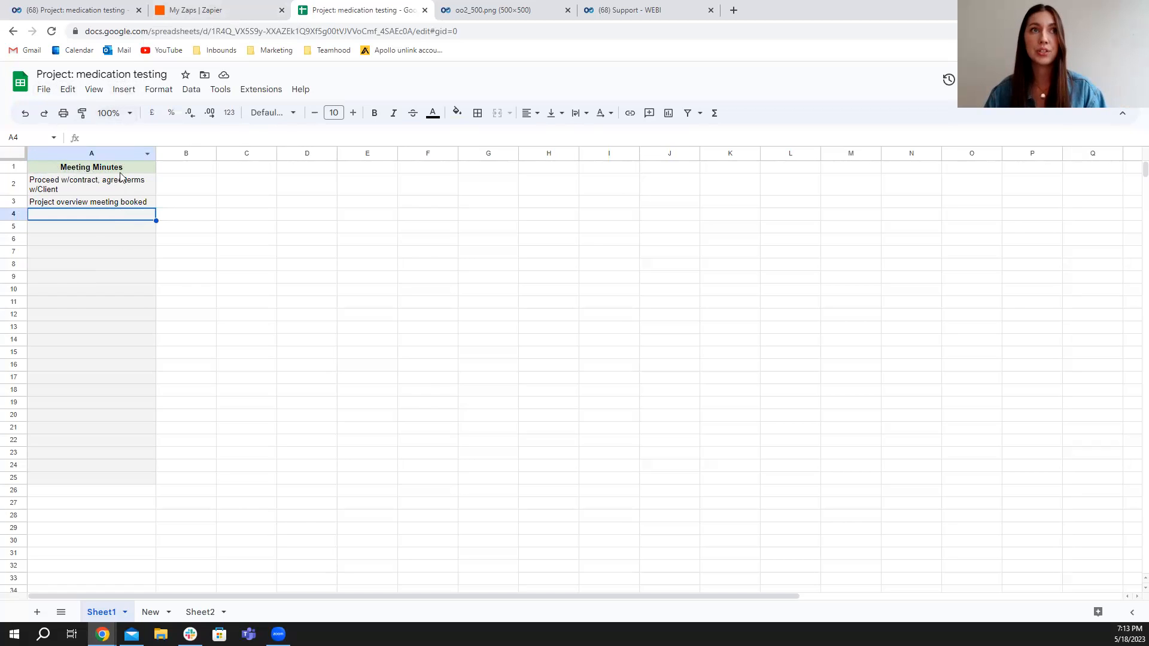
click(99, 185)
click(94, 202)
click(97, 221)
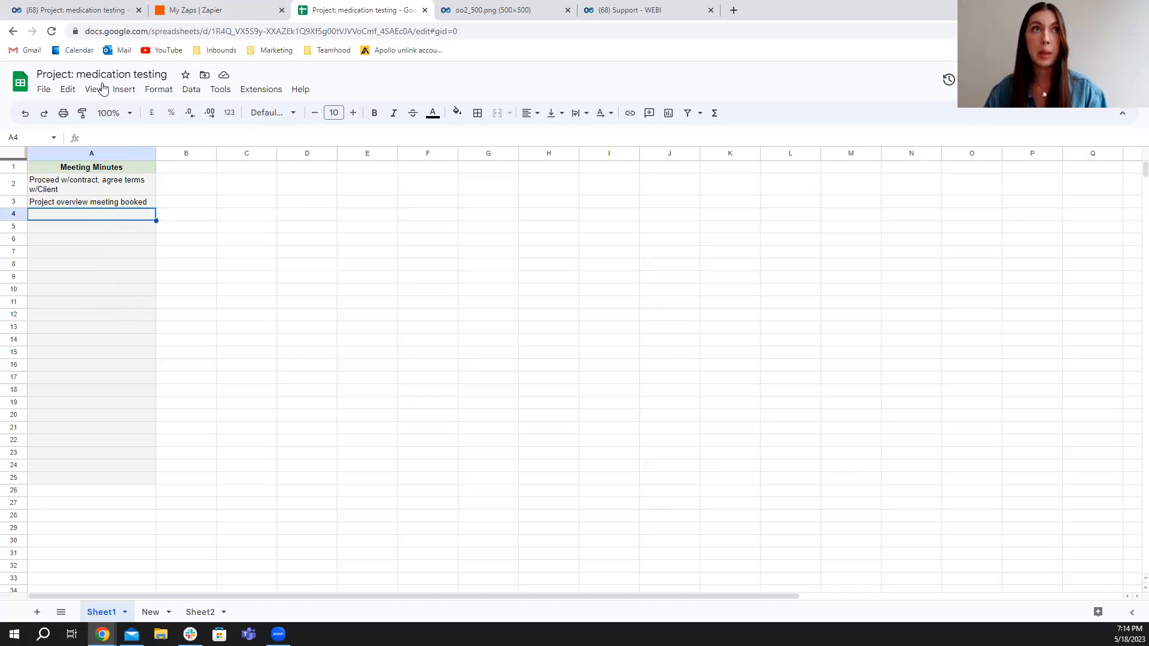
click(84, 12)
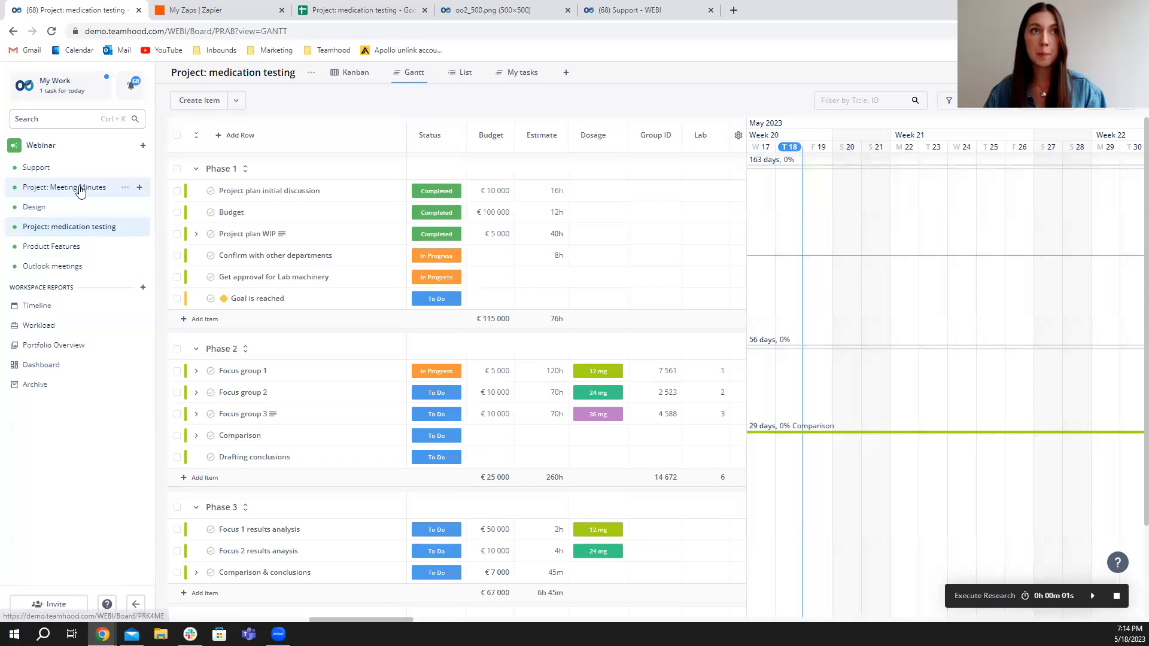
click(80, 188)
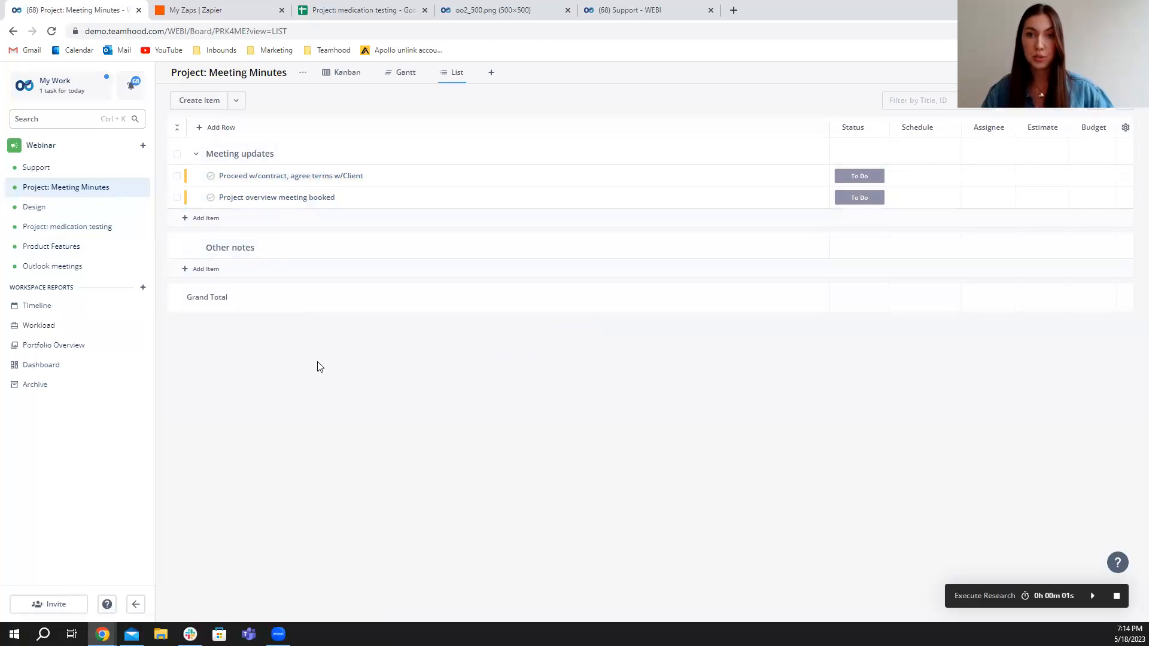
- Create a new Zap in Zapier with Google Sheets' New or Updated Spreadsheet Row trigger, using the already connected account
click(221, 13)
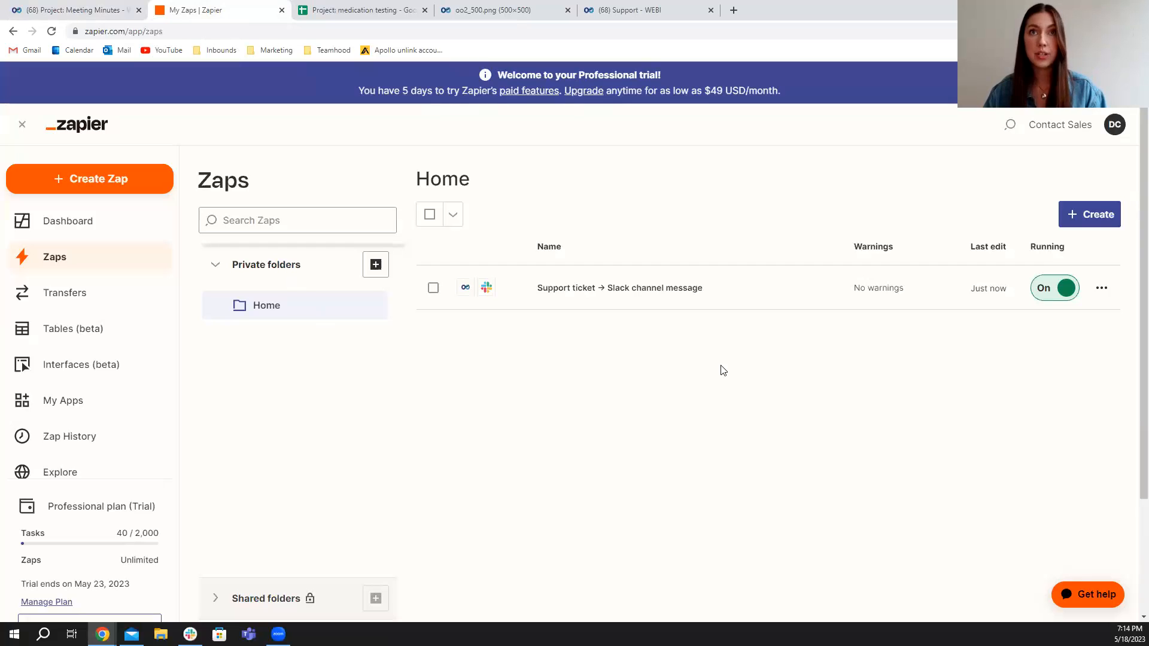
click(1086, 221)
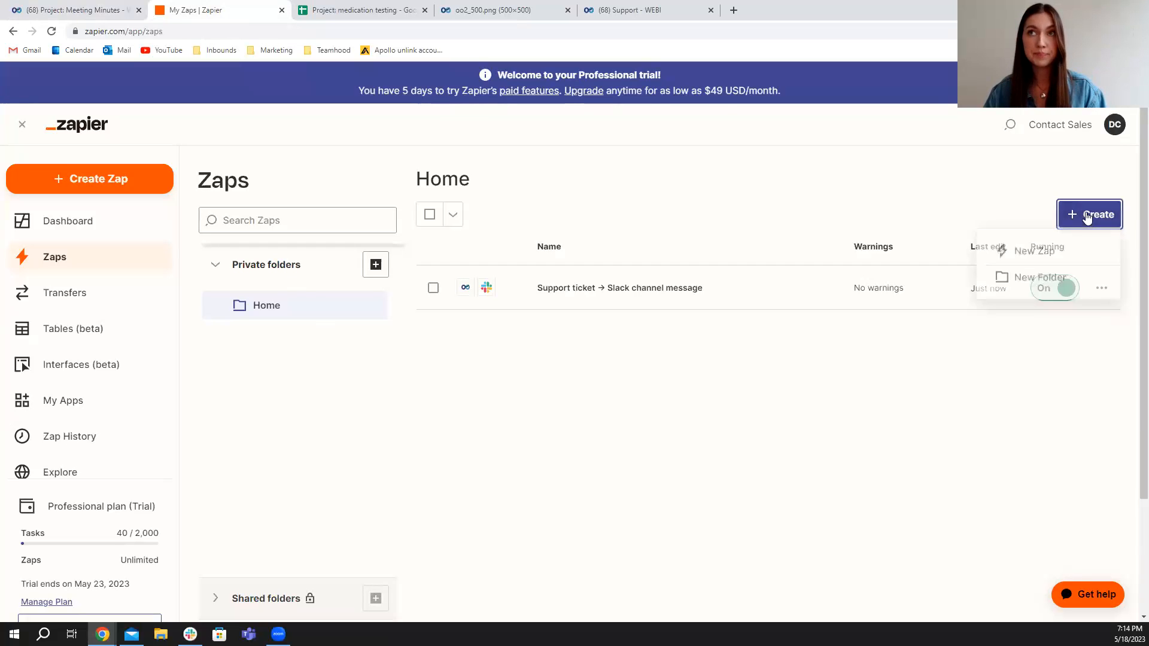
click(1042, 251)
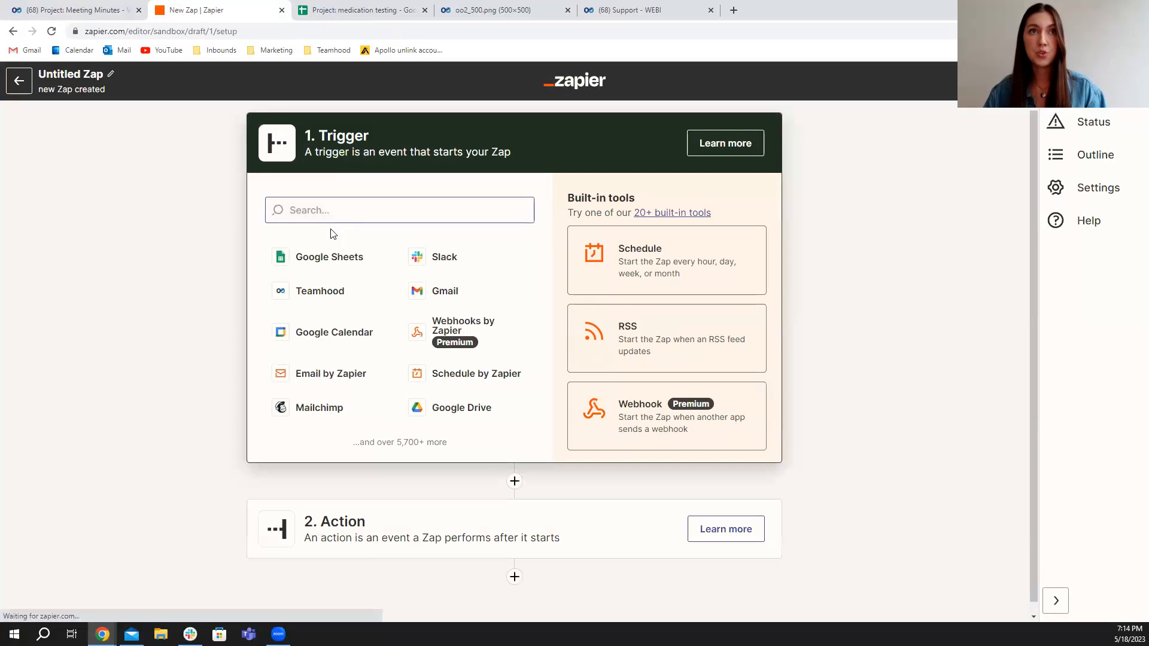
click(316, 258)
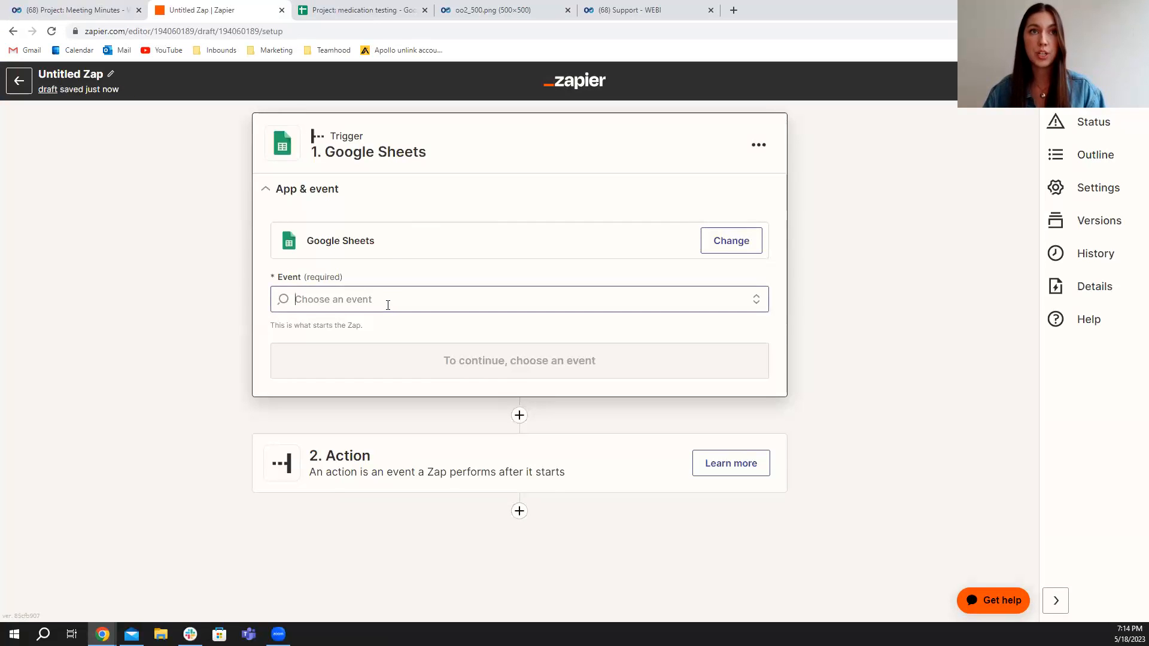
click(388, 305)
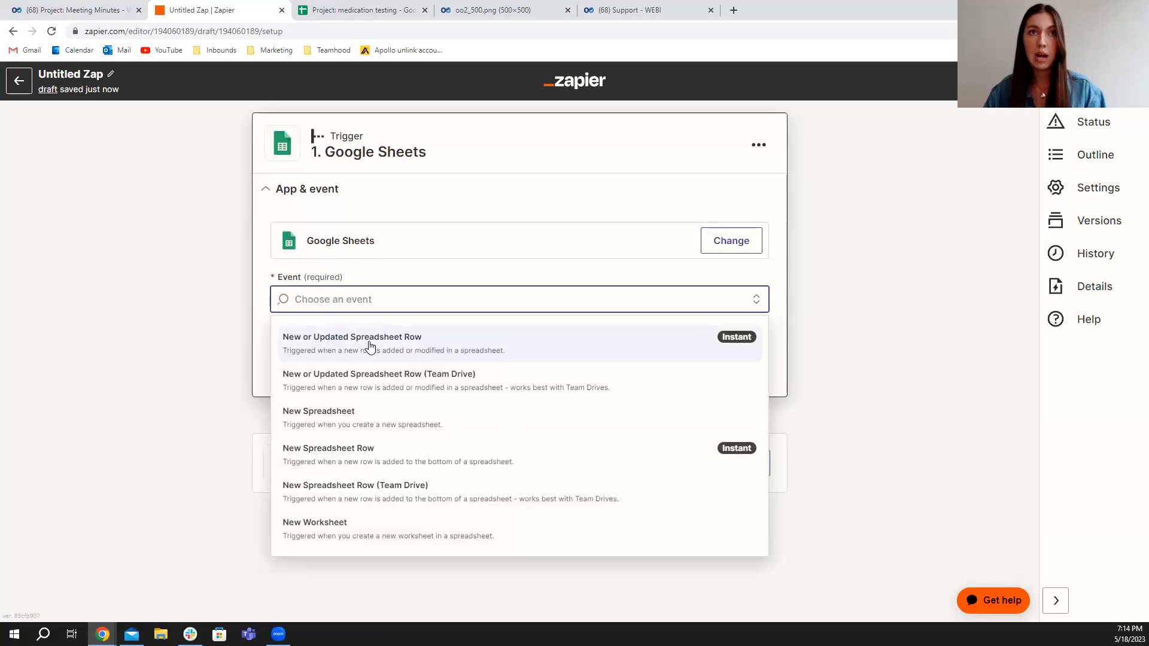
click(427, 348)
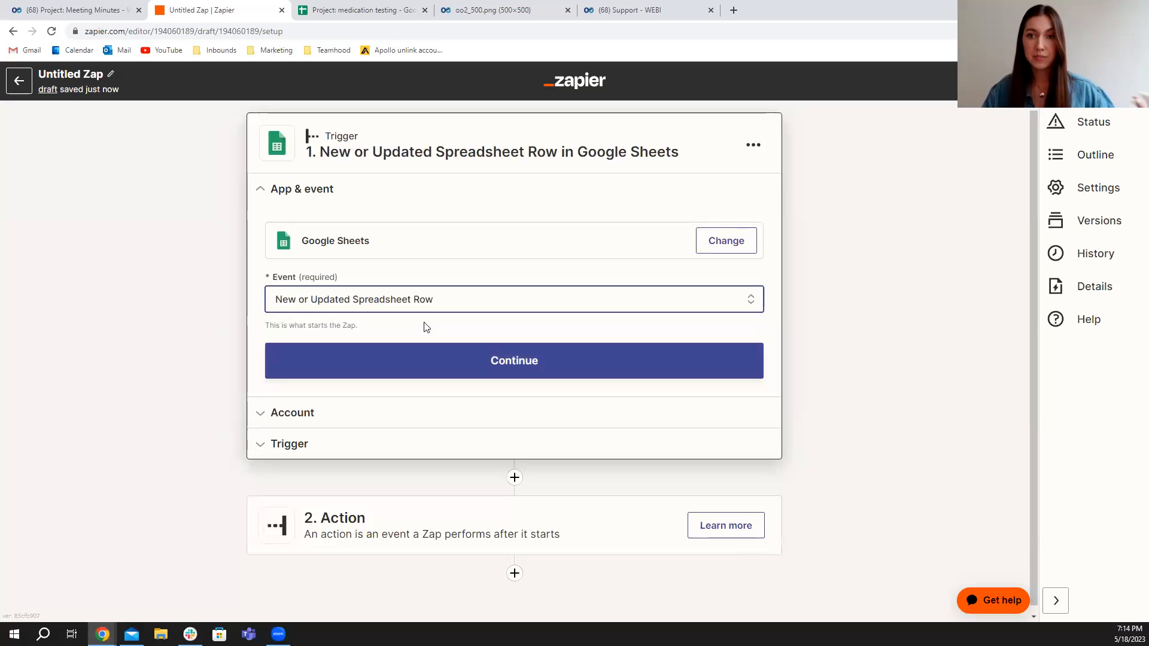
click(431, 356)
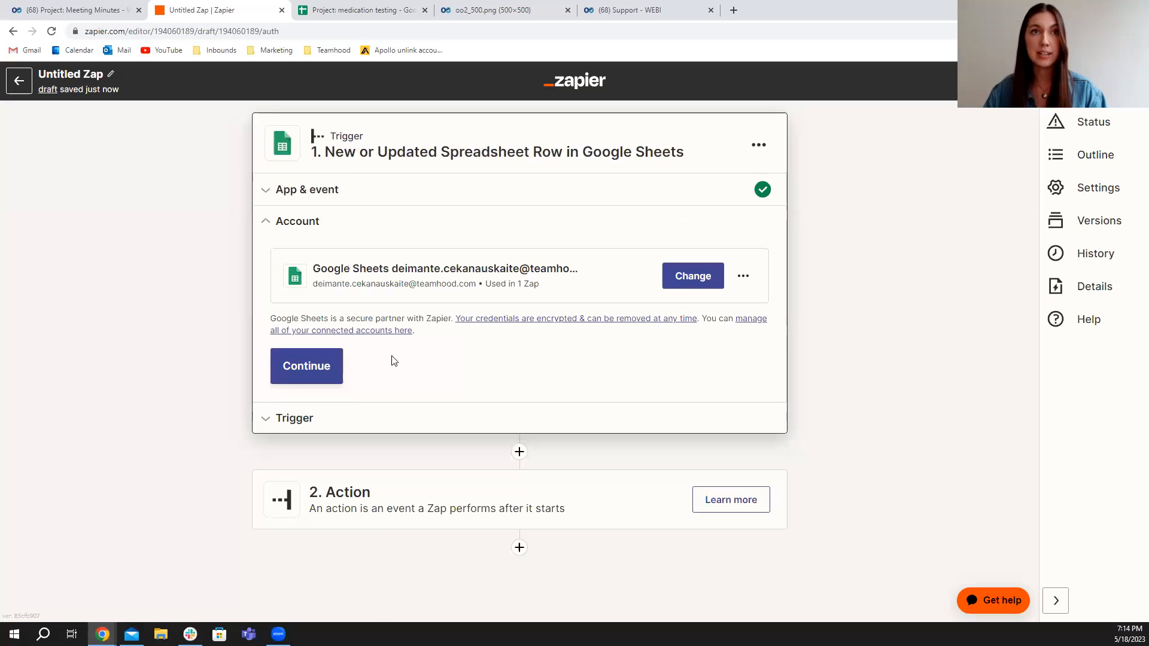
click(308, 367)
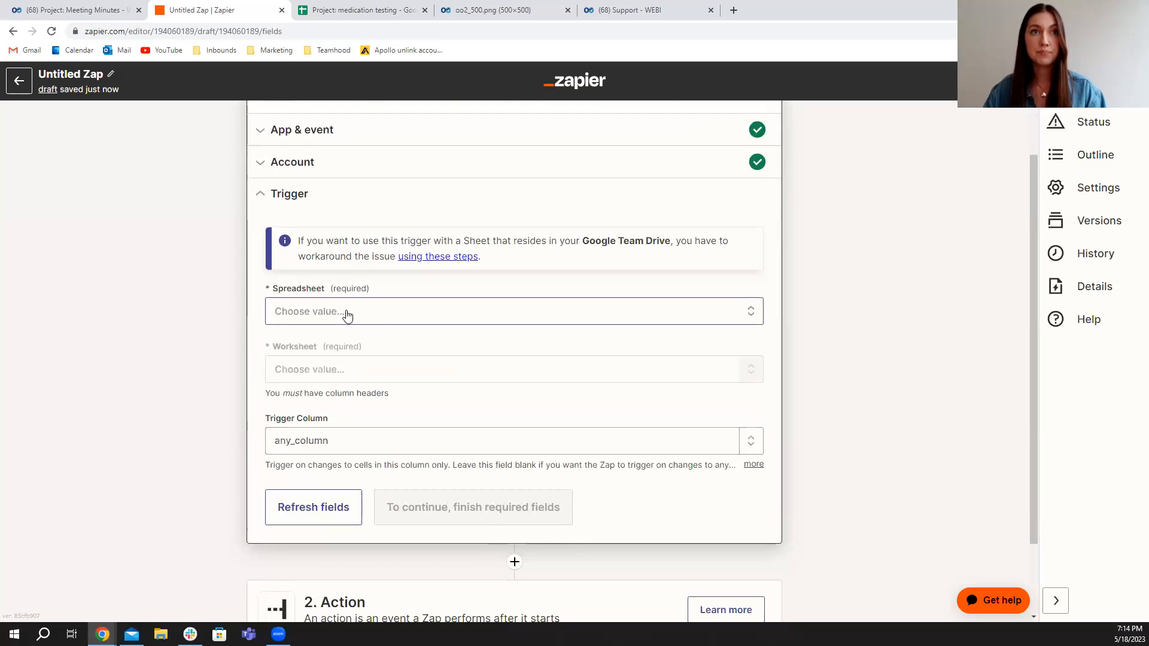
- Set the trigger's spreadsheet to "Project: medication testing" and its worksheet to Sheet1, checking the sheet name in Google Sheets
click(347, 314)
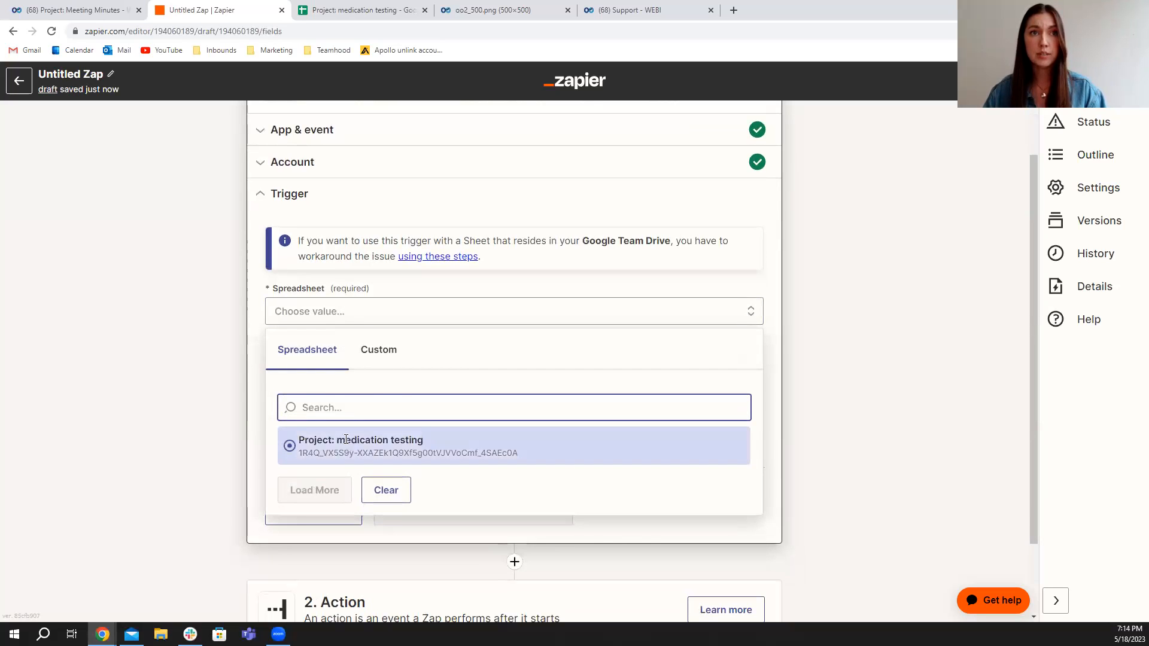
click(348, 442)
click(331, 370)
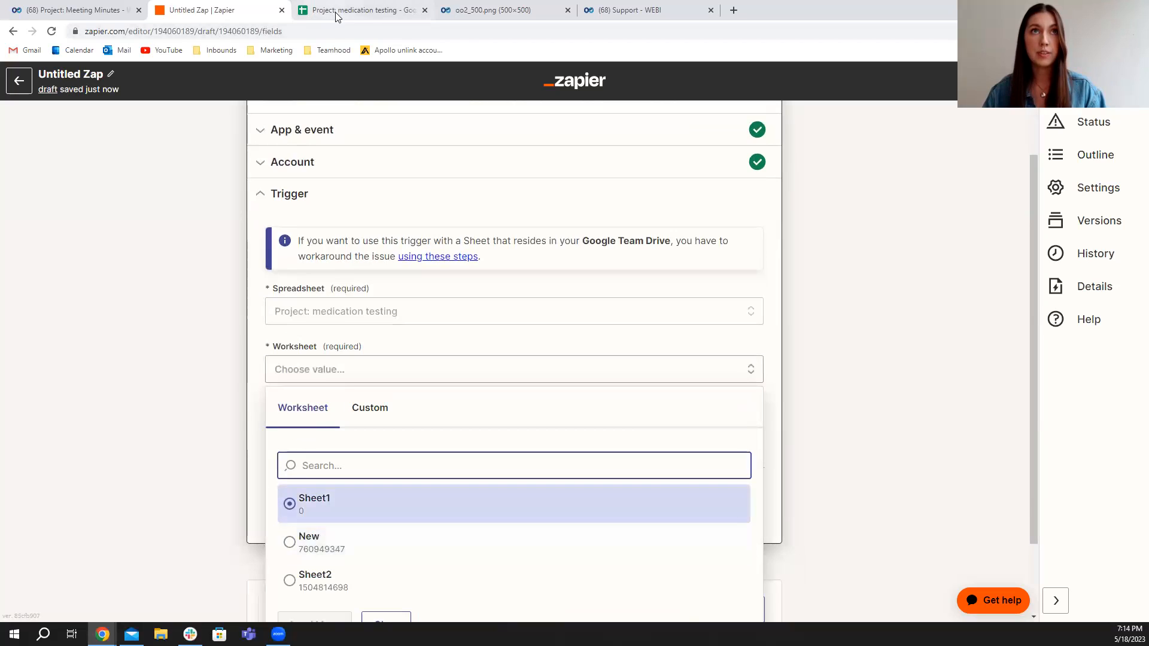
click(360, 10)
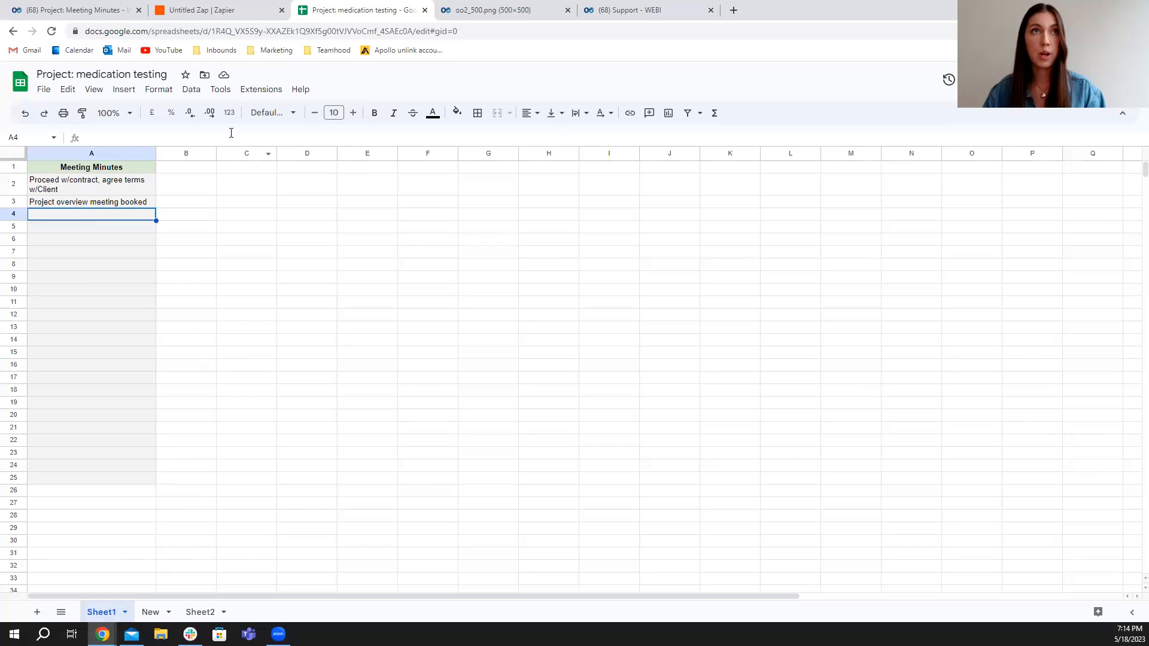
click(193, 10)
click(323, 512)
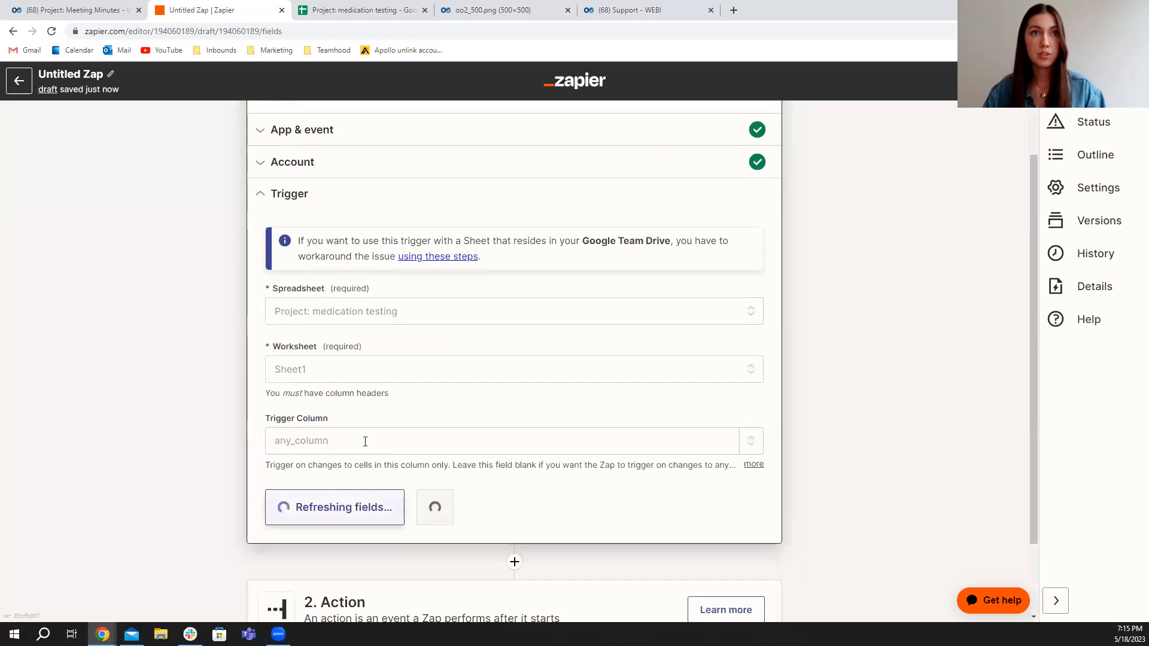
- Set the trigger column to Meeting Minutes, checking the header in the spreadsheet, and continue to the trigger test
scroll(359, 389, down, 1)
click(335, 384)
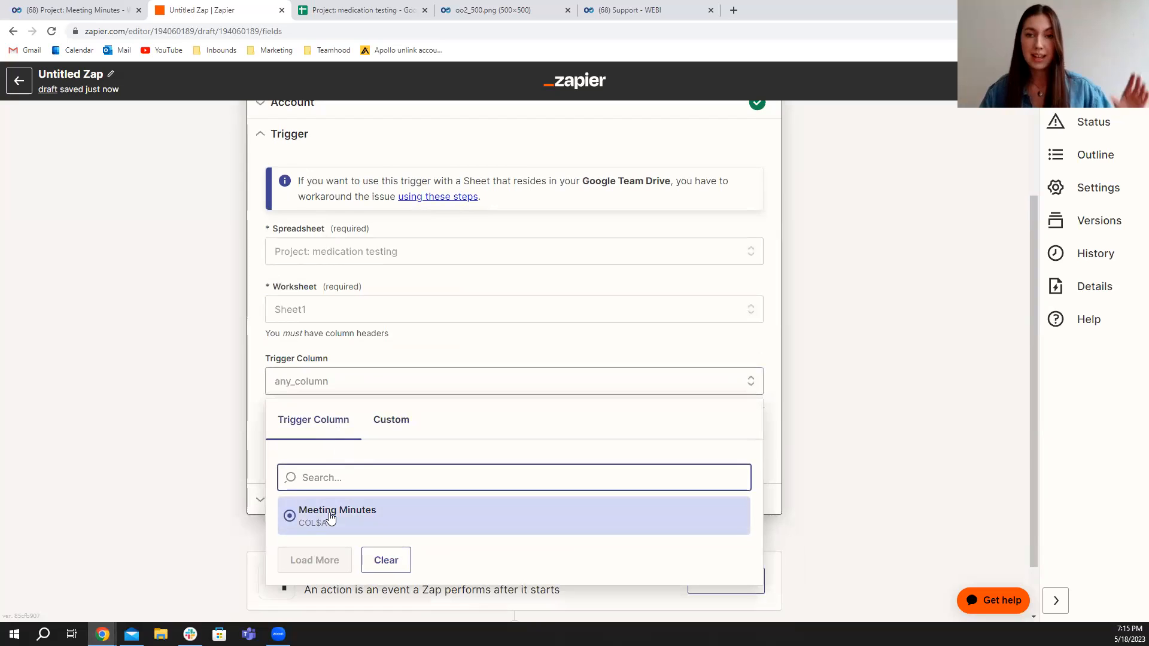
click(359, 10)
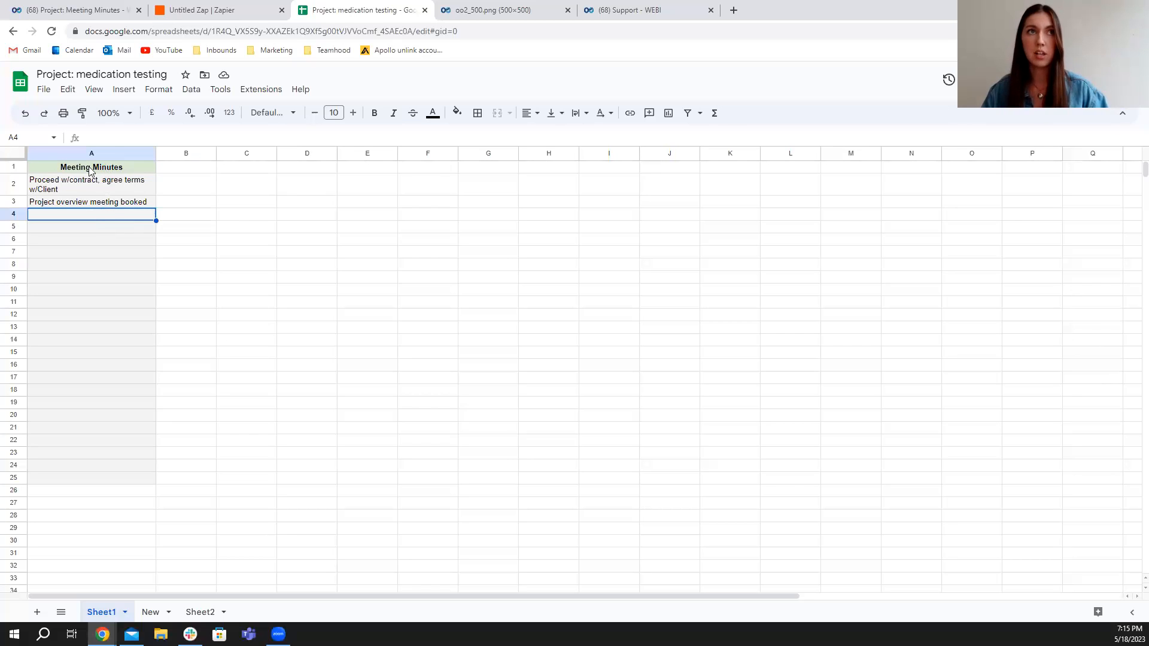
click(216, 13)
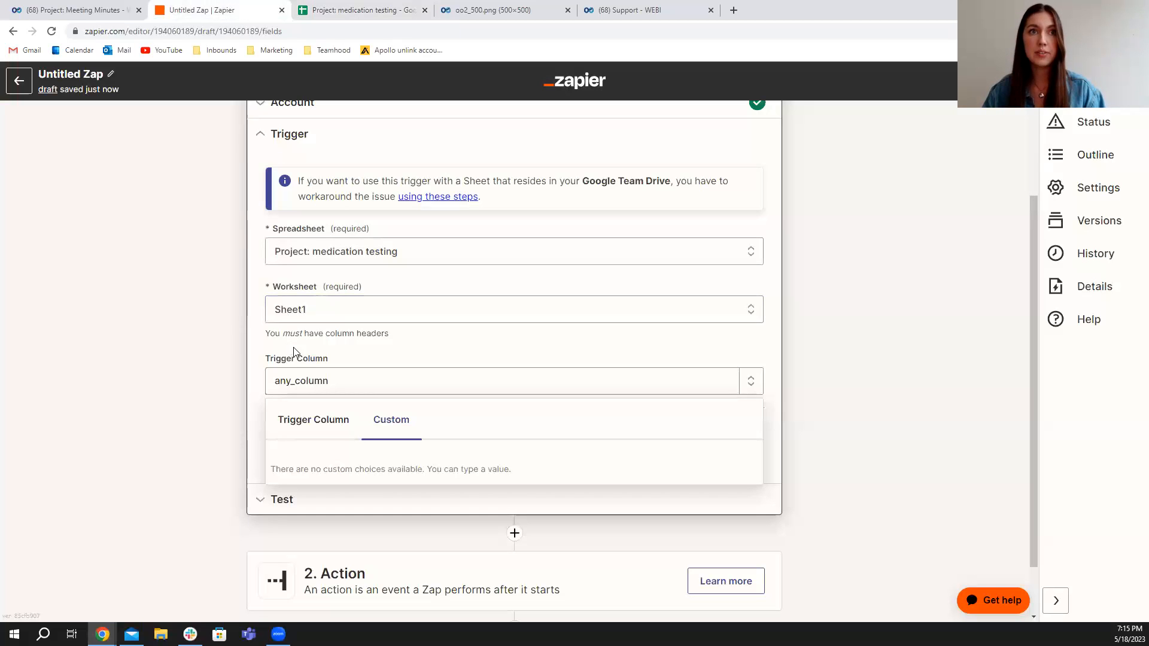
click(313, 419)
click(328, 516)
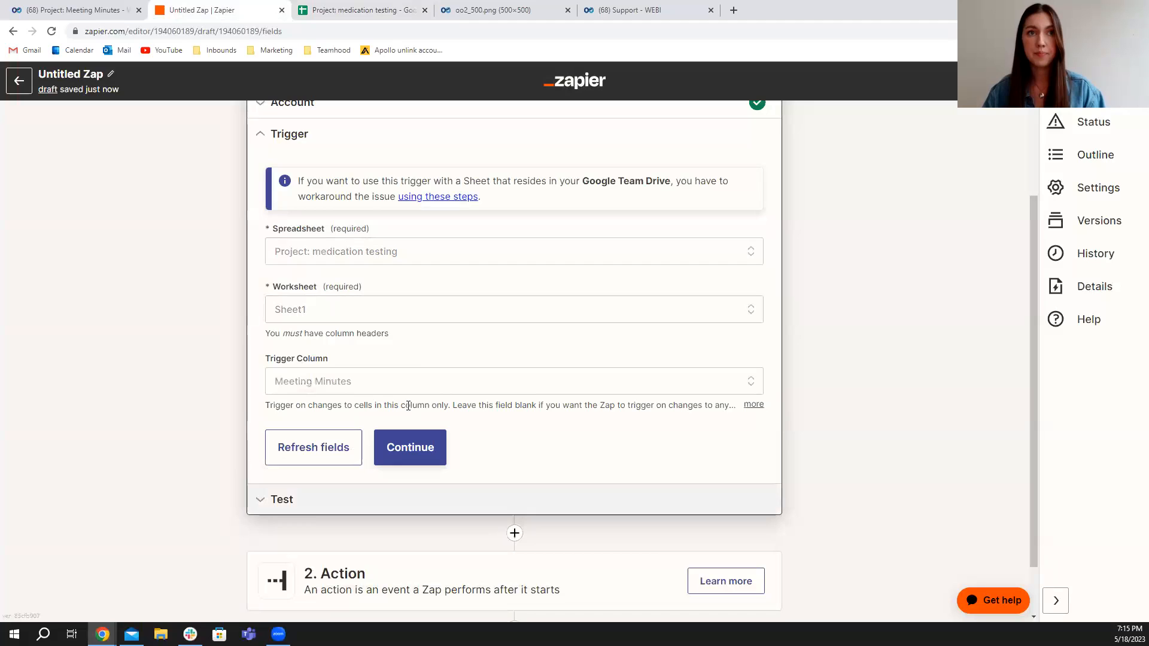
click(411, 454)
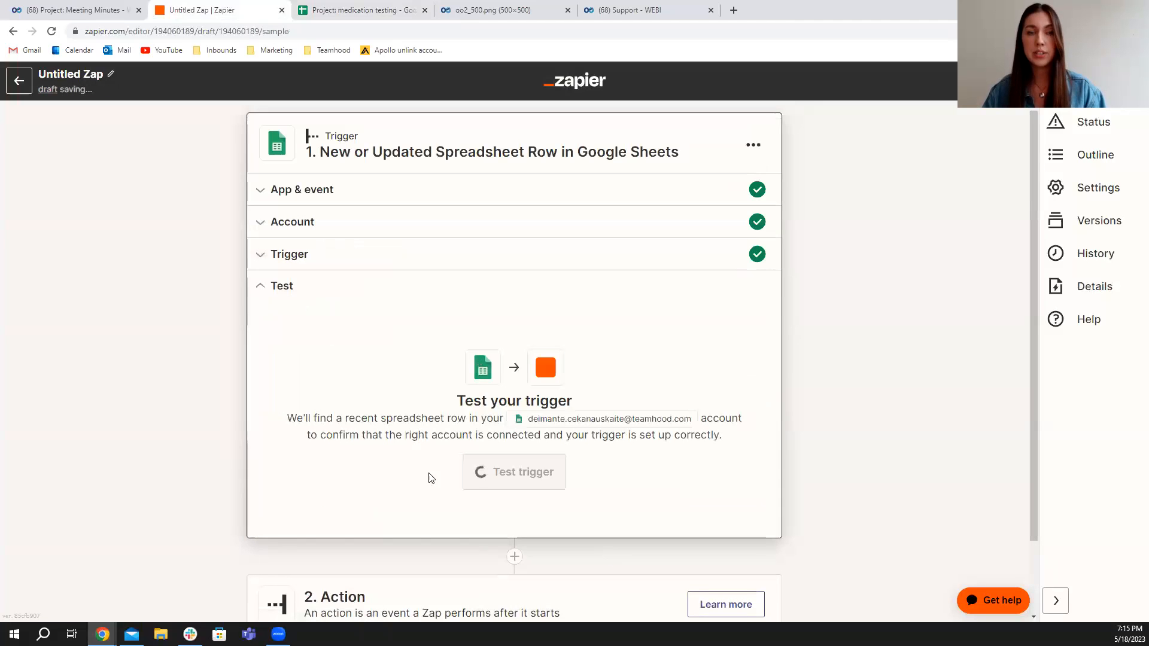
- Test the Google Sheets trigger and continue to the action setup with the sample row it returns
click(524, 479)
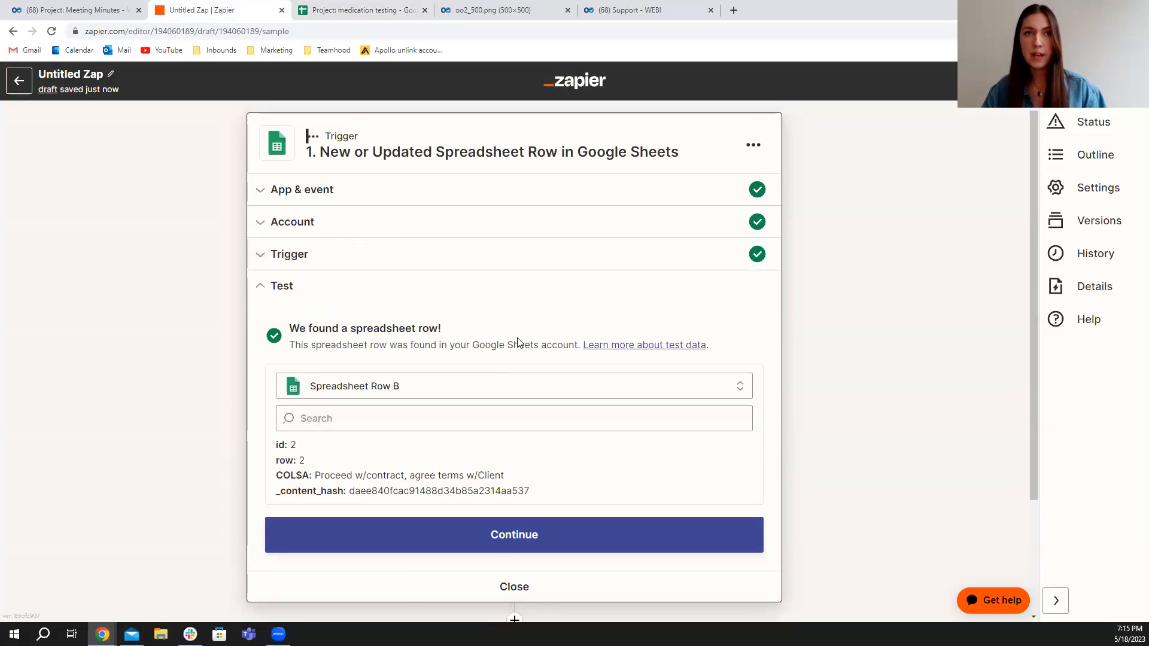
scroll(542, 437, down, 2)
click(546, 415)
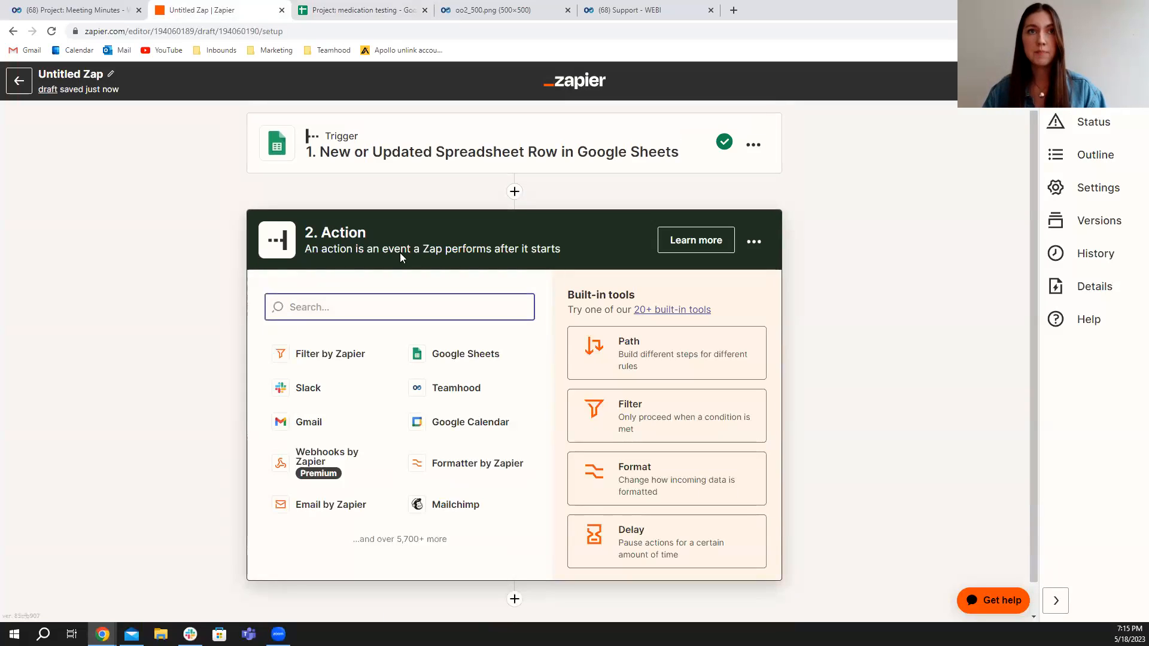
- Set the Zap's action to Teamhood's Create Item event, using the Teamhood demo account, and continue to the action fields
click(462, 388)
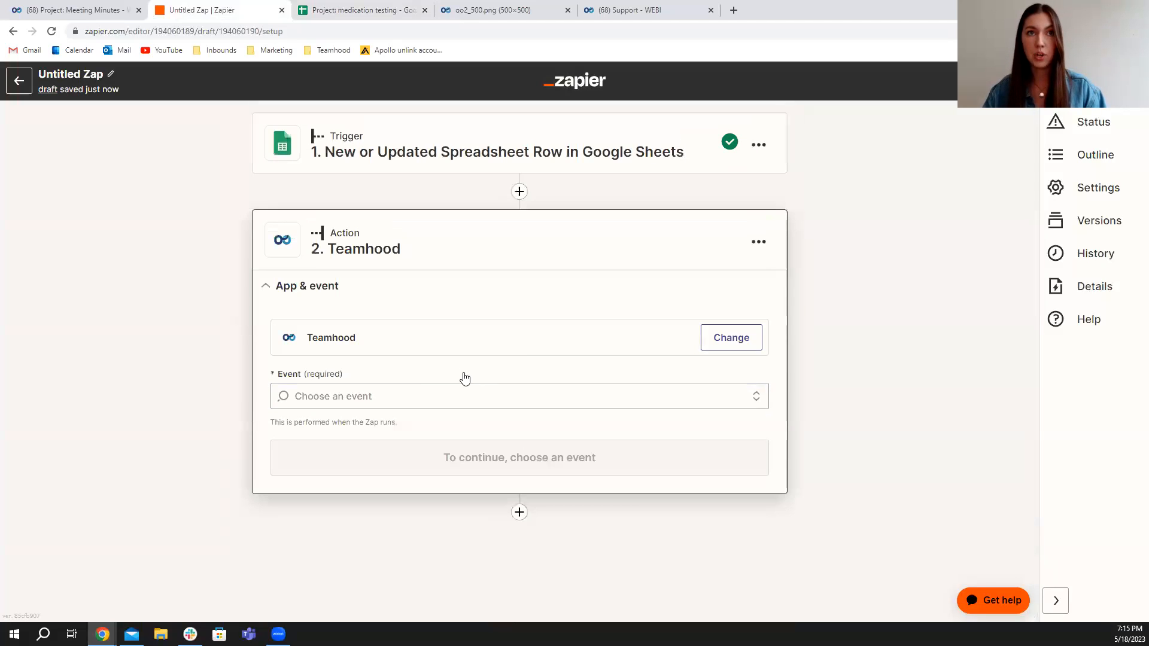
click(394, 400)
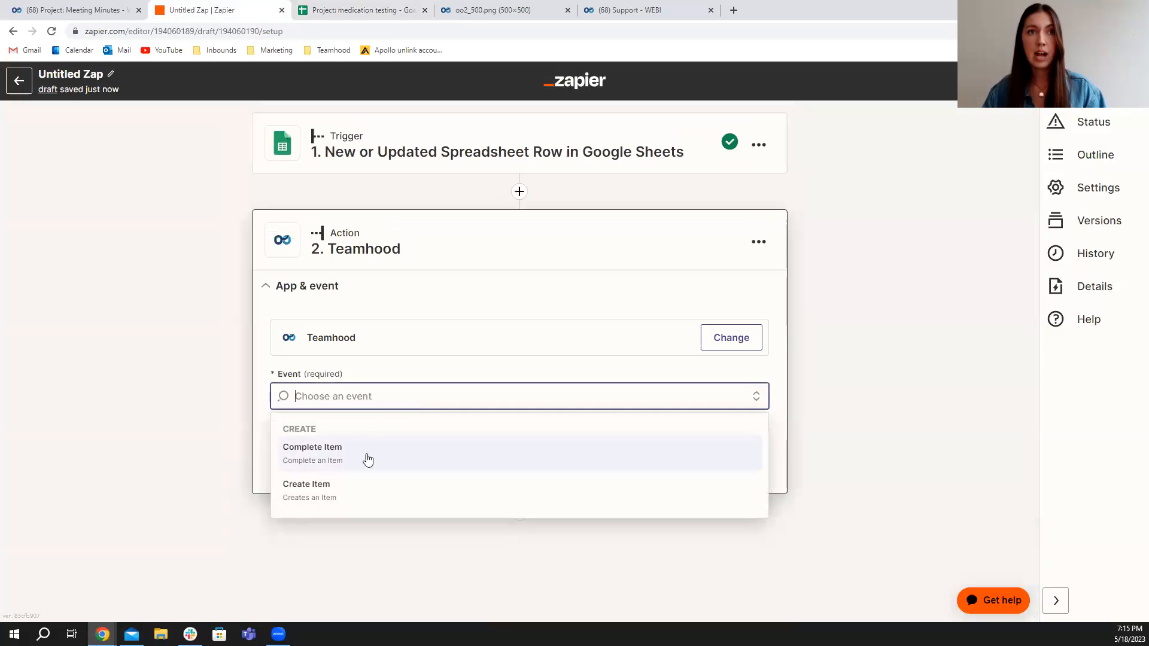
click(334, 494)
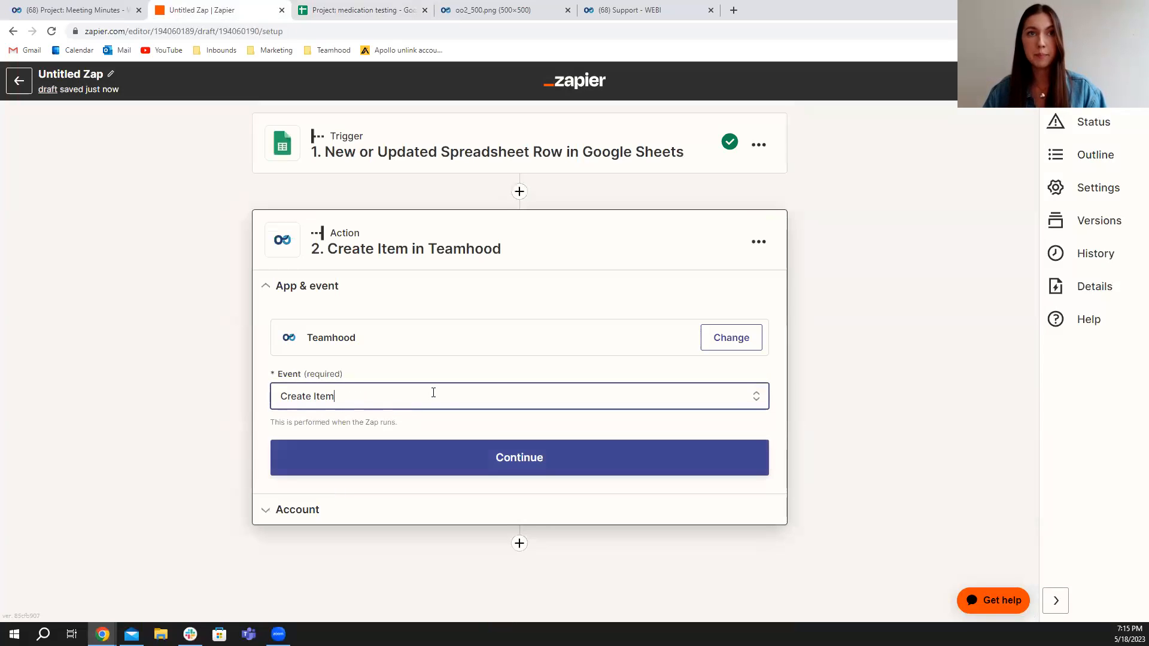
click(519, 463)
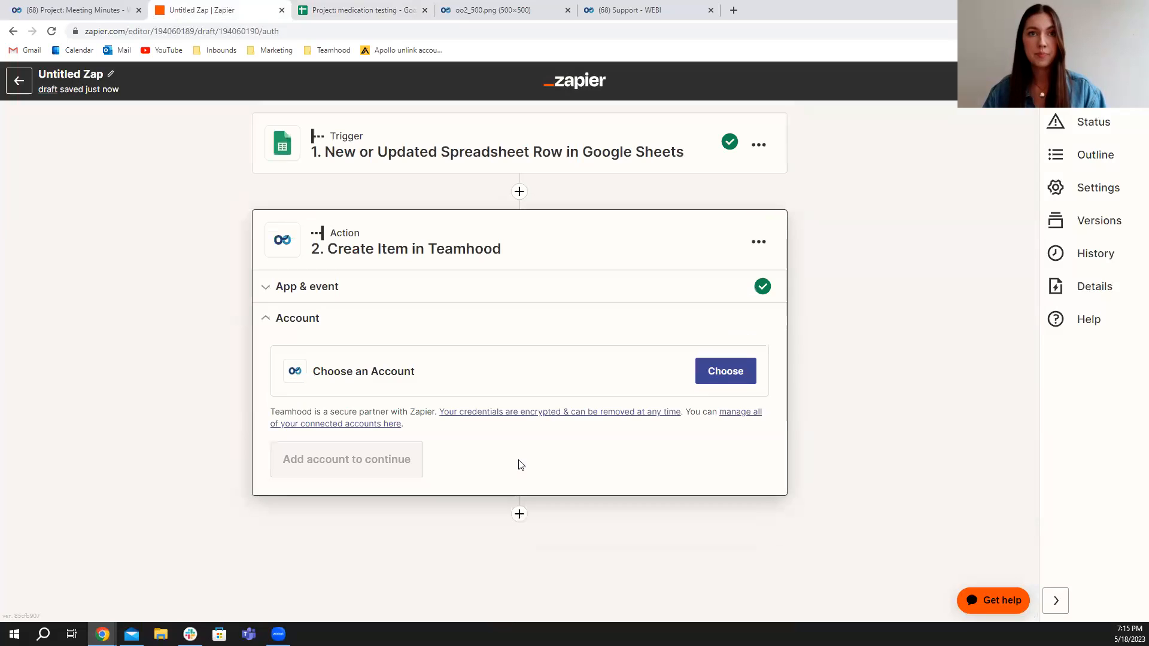
click(713, 373)
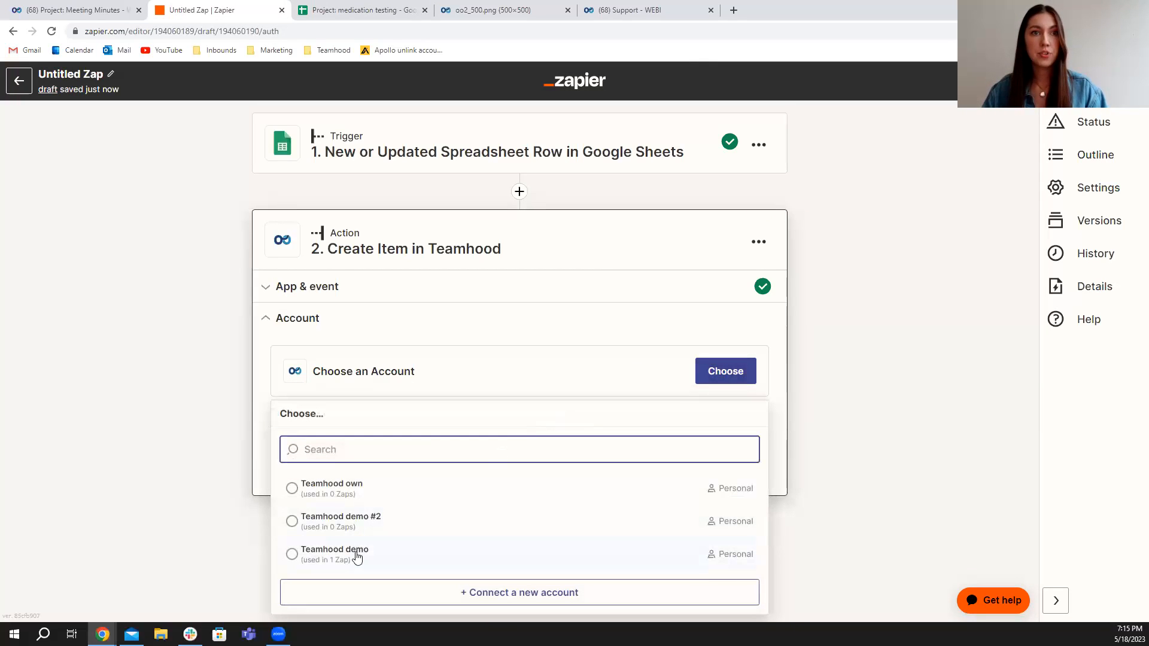
click(320, 559)
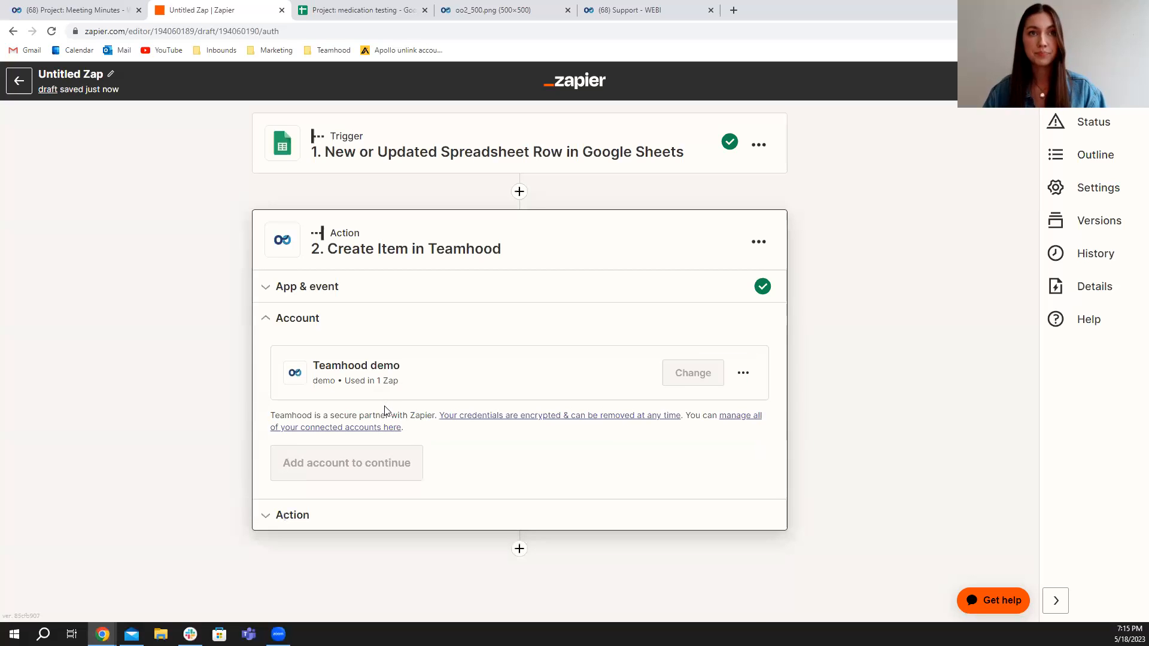
click(321, 466)
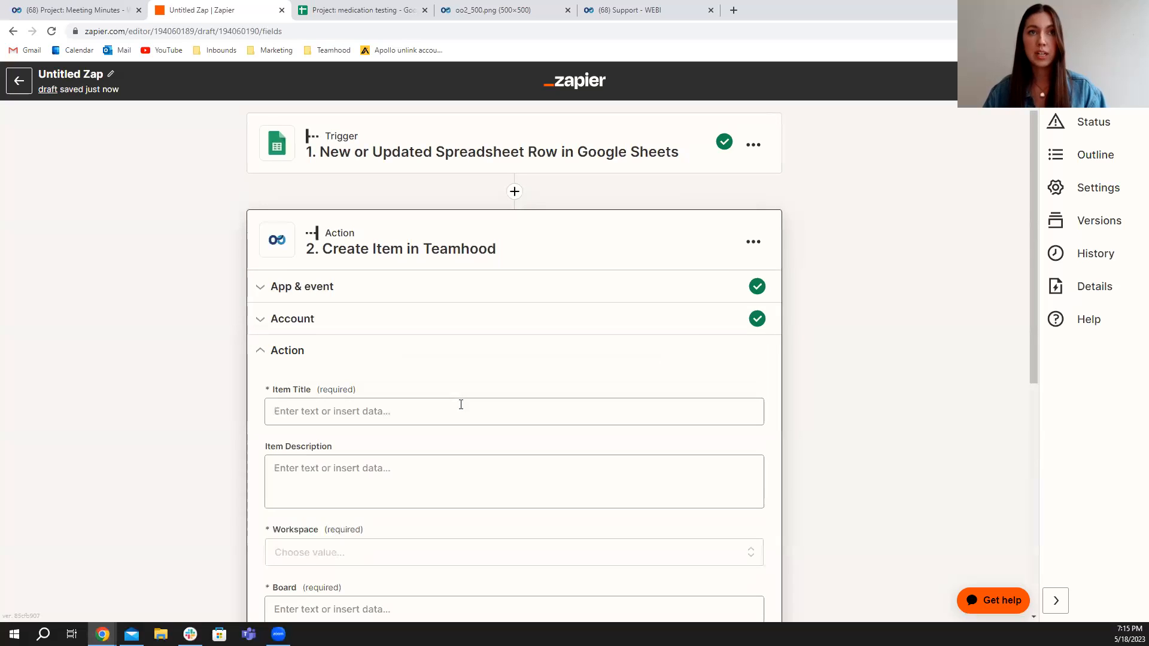
- Map the new item's title to the Meeting Minutes value from the Google Sheets trigger
scroll(461, 405, down, 2)
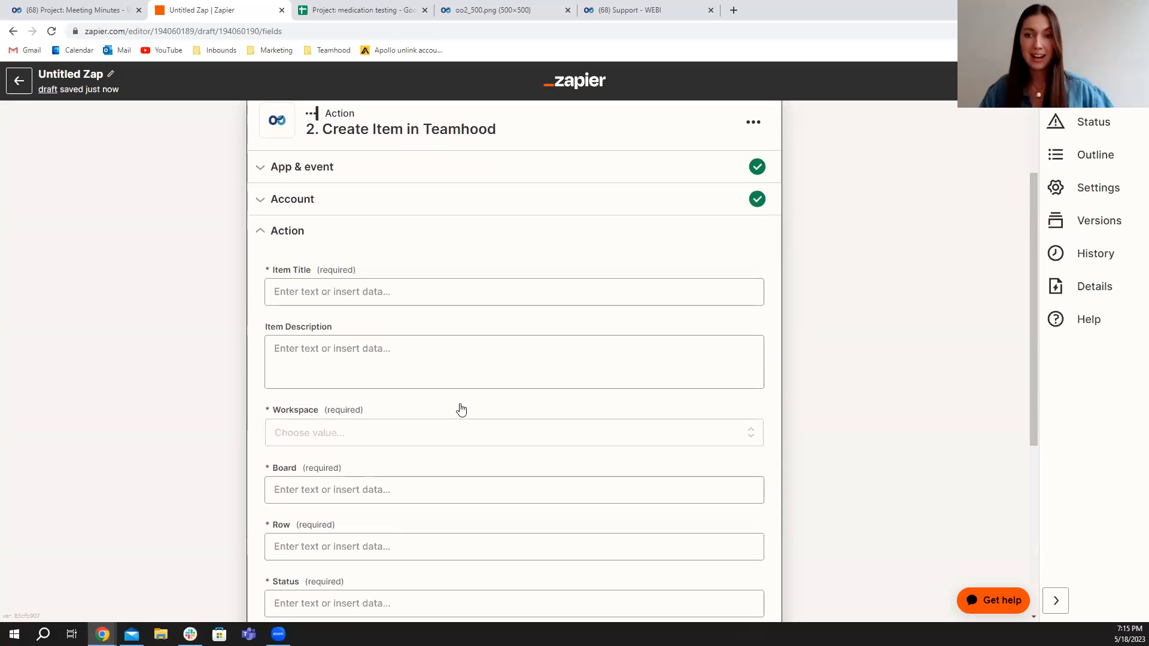
click(399, 293)
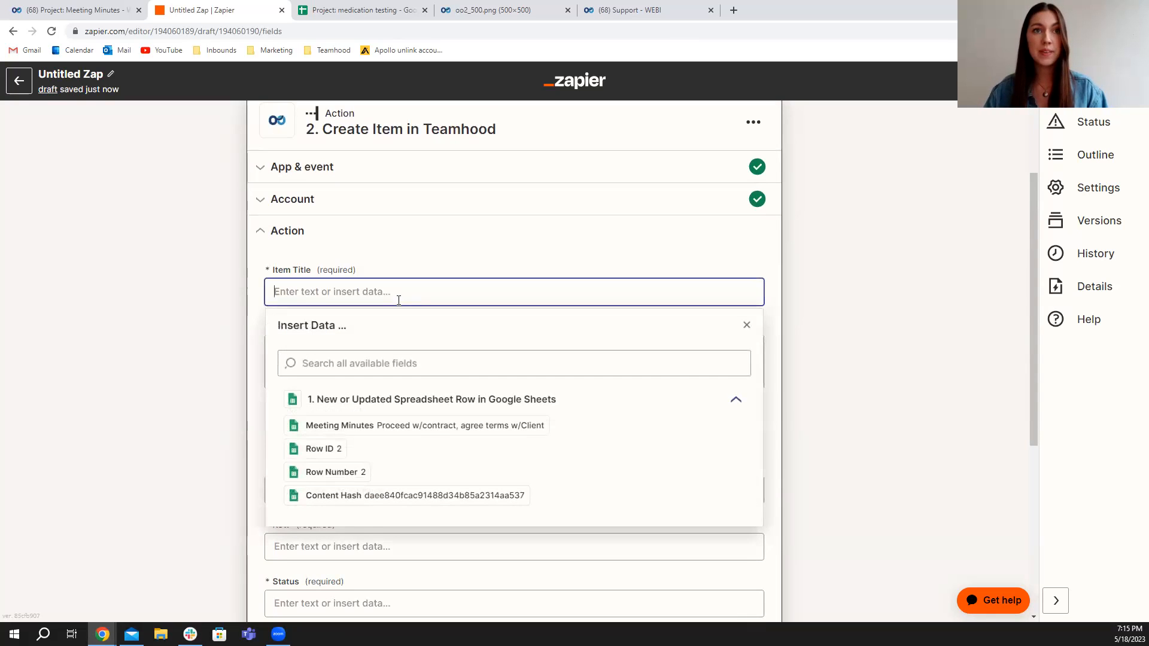
click(406, 426)
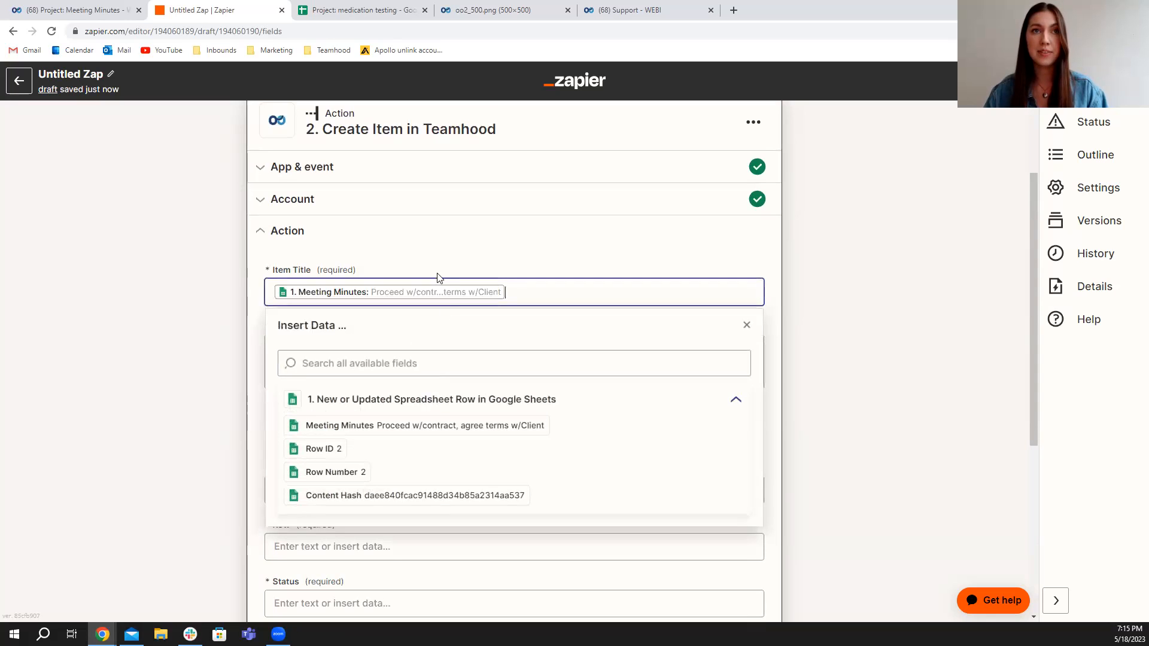
click(426, 243)
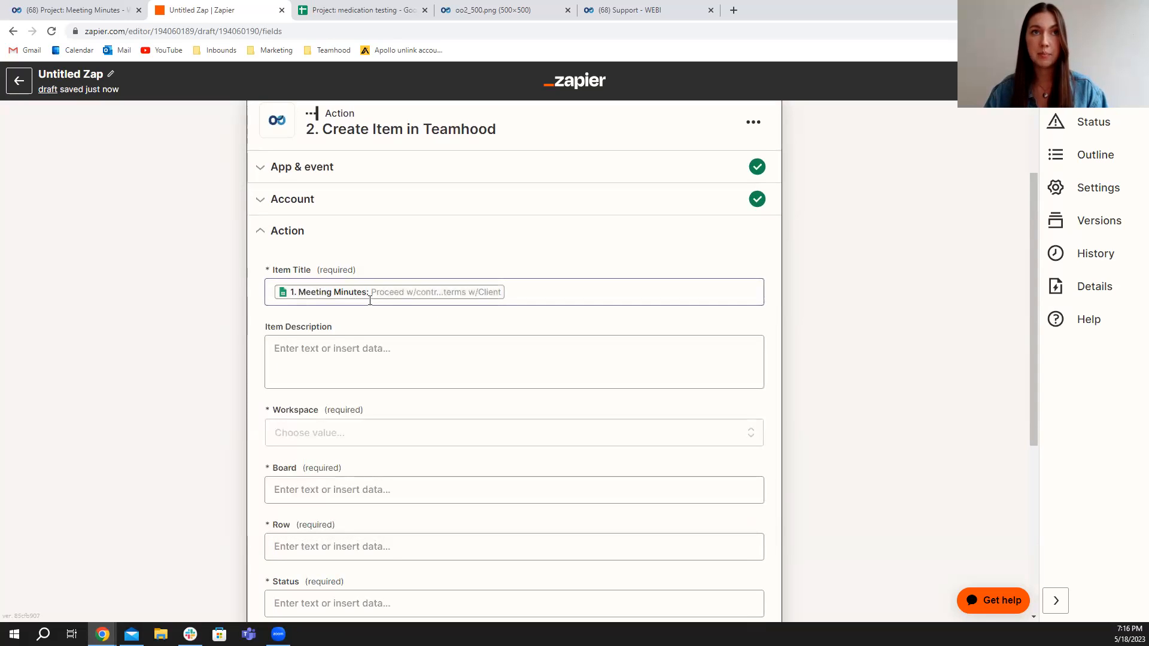
- Set the item's workspace to Webinar and its board to "Project: Meeting Minutes"
scroll(368, 335, down, 2)
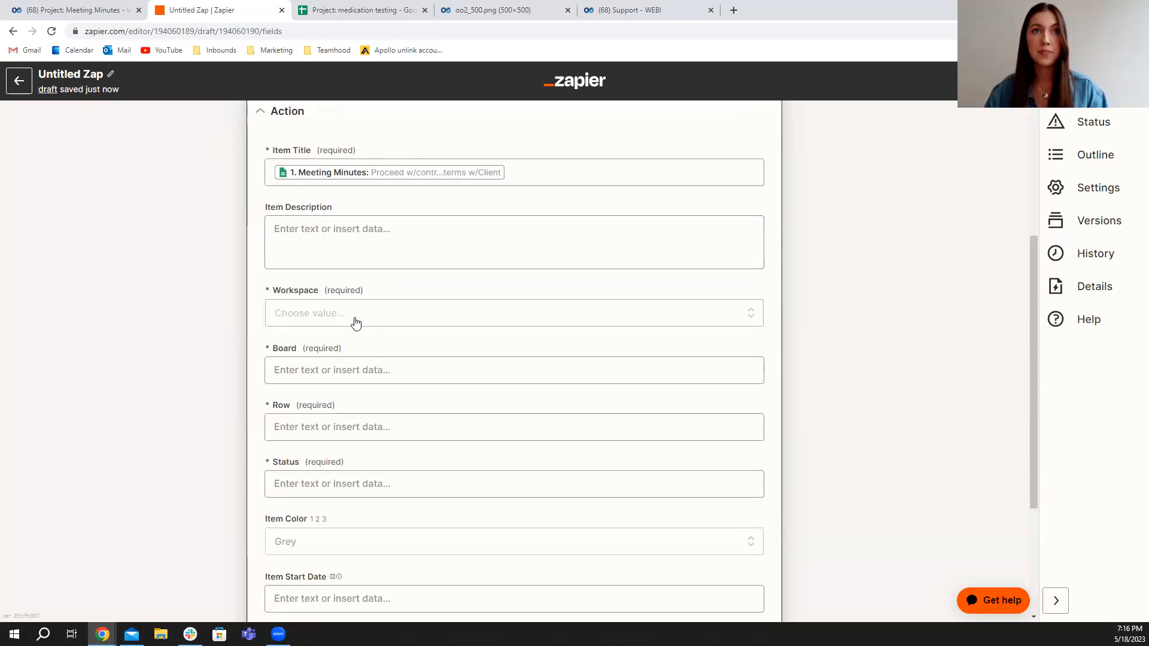
click(356, 322)
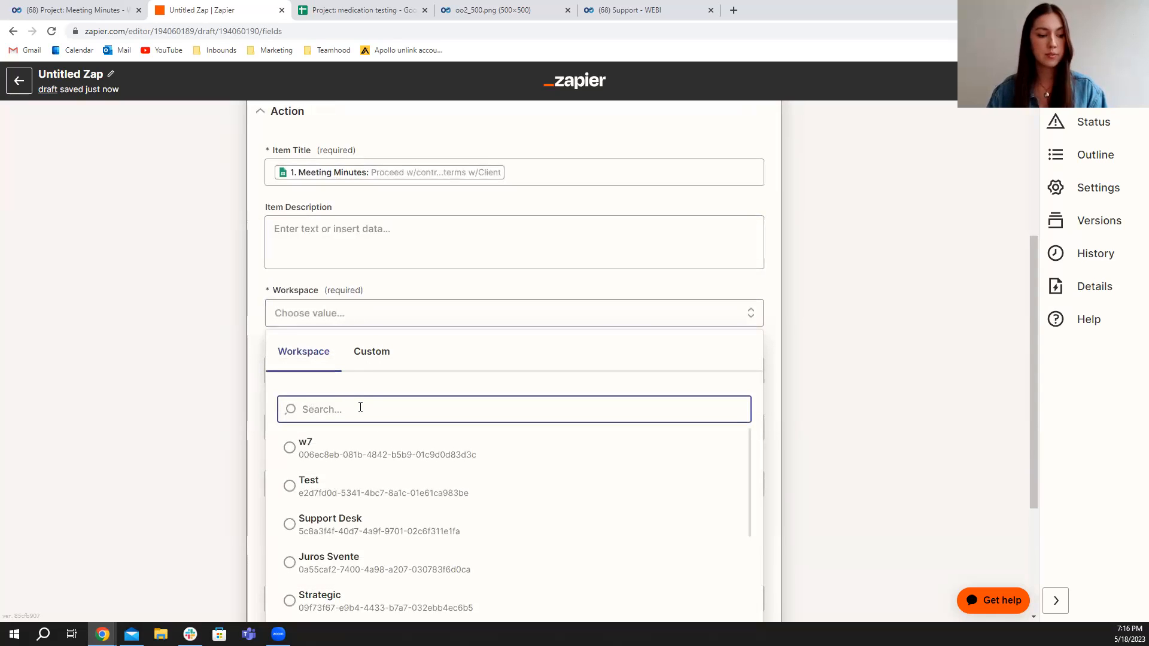
text(webi)
click(372, 446)
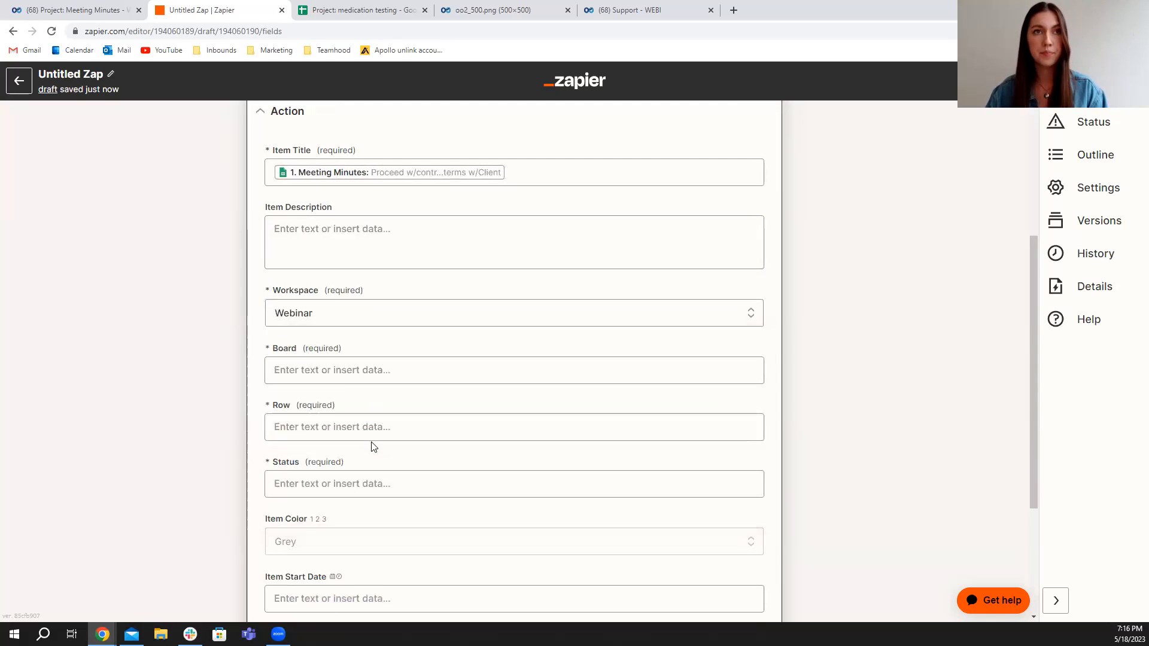
click(346, 376)
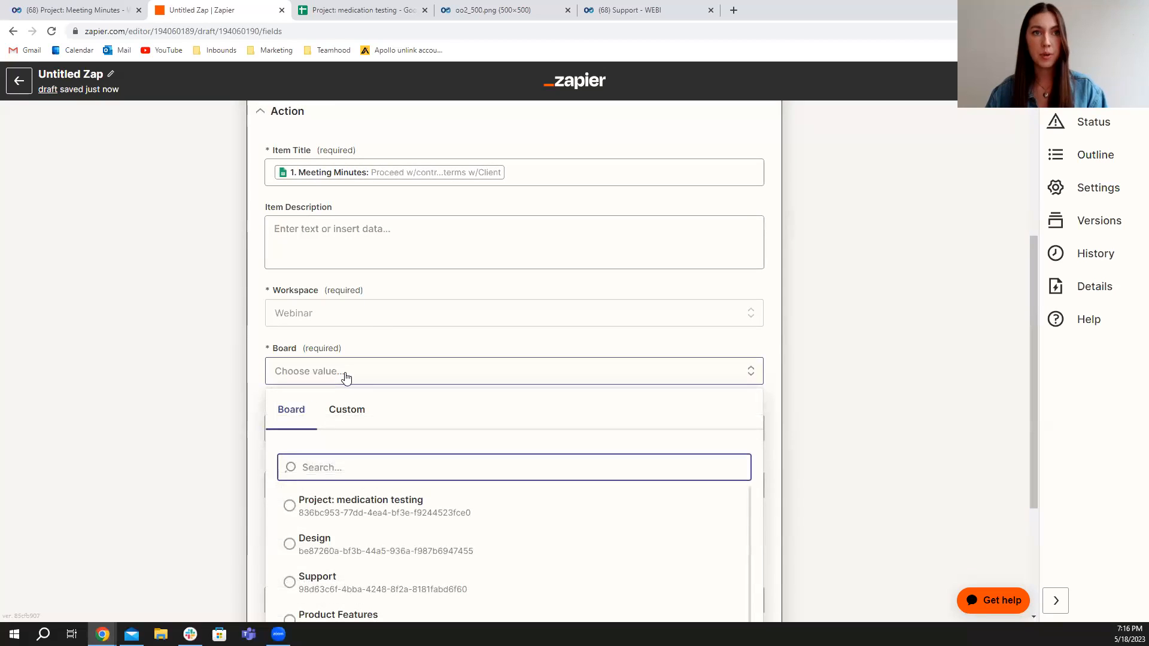
text(meet)
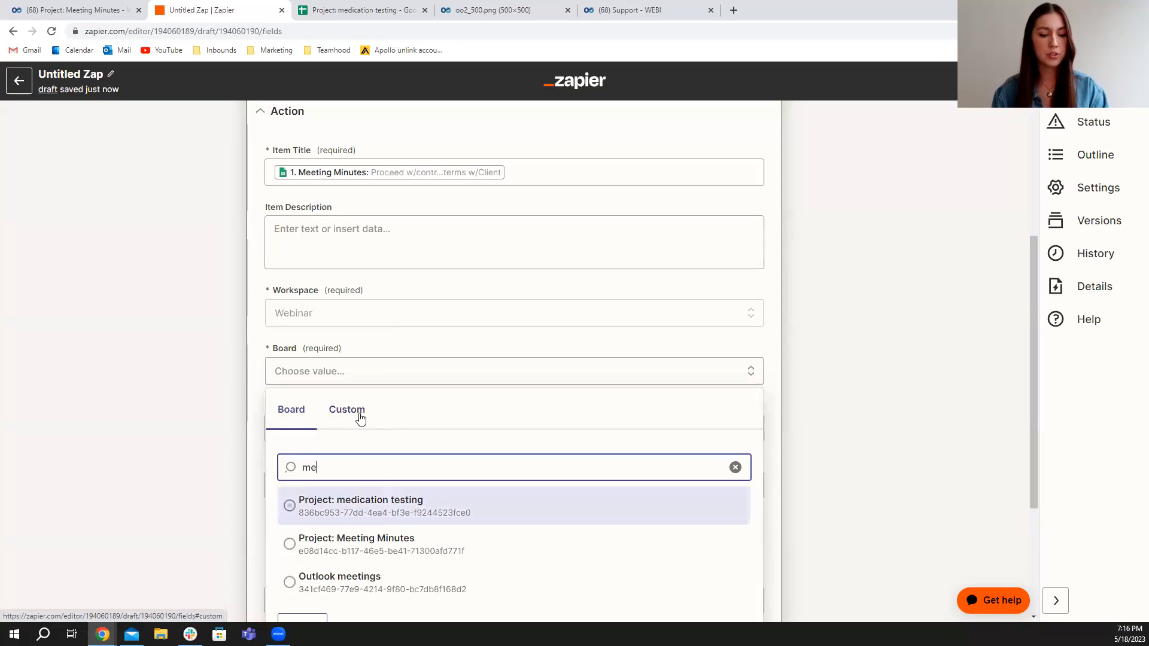
click(375, 554)
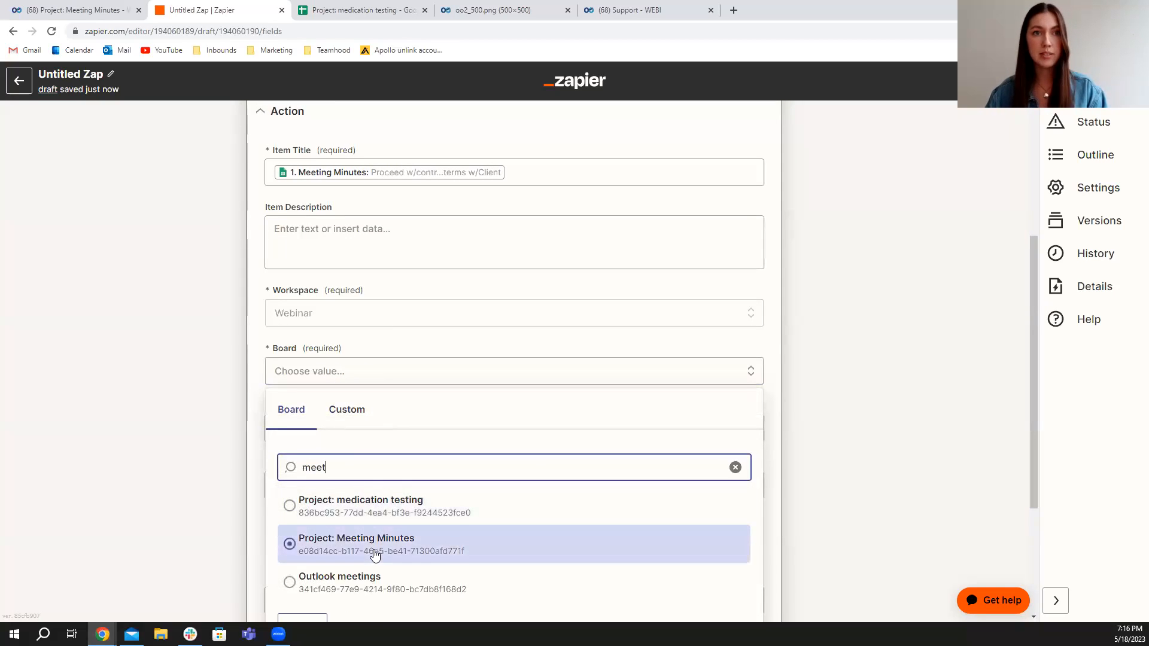
- Set the item's row to Meeting updates and its status to To Do
scroll(392, 350, down, 1)
scroll(392, 351, down, 1)
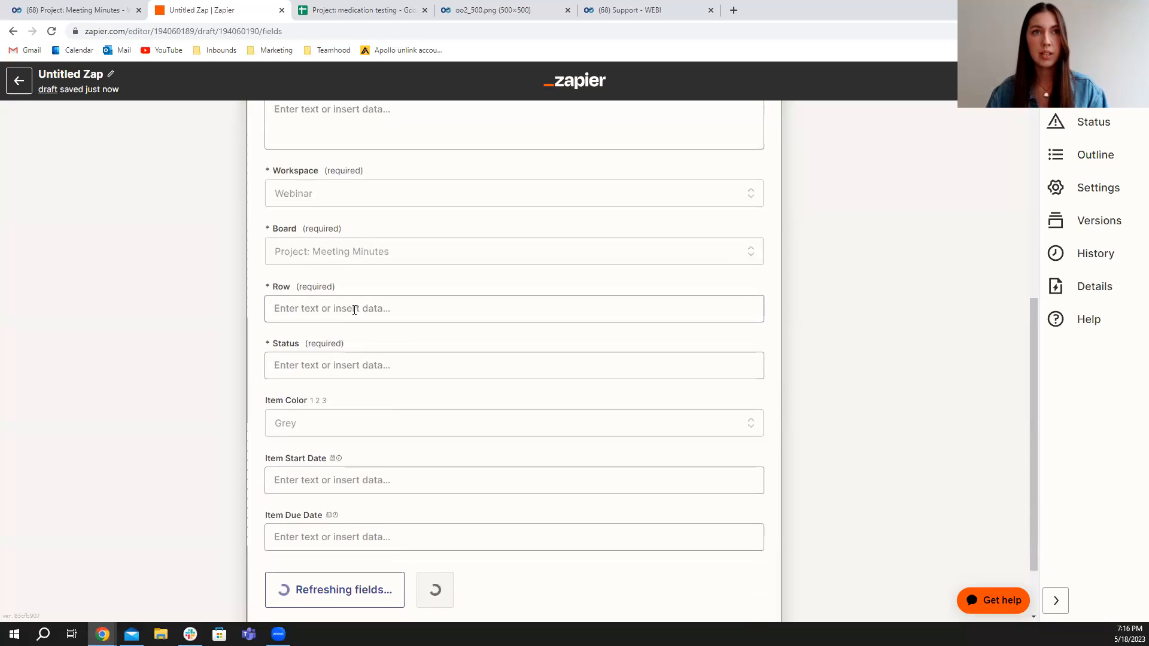
click(323, 309)
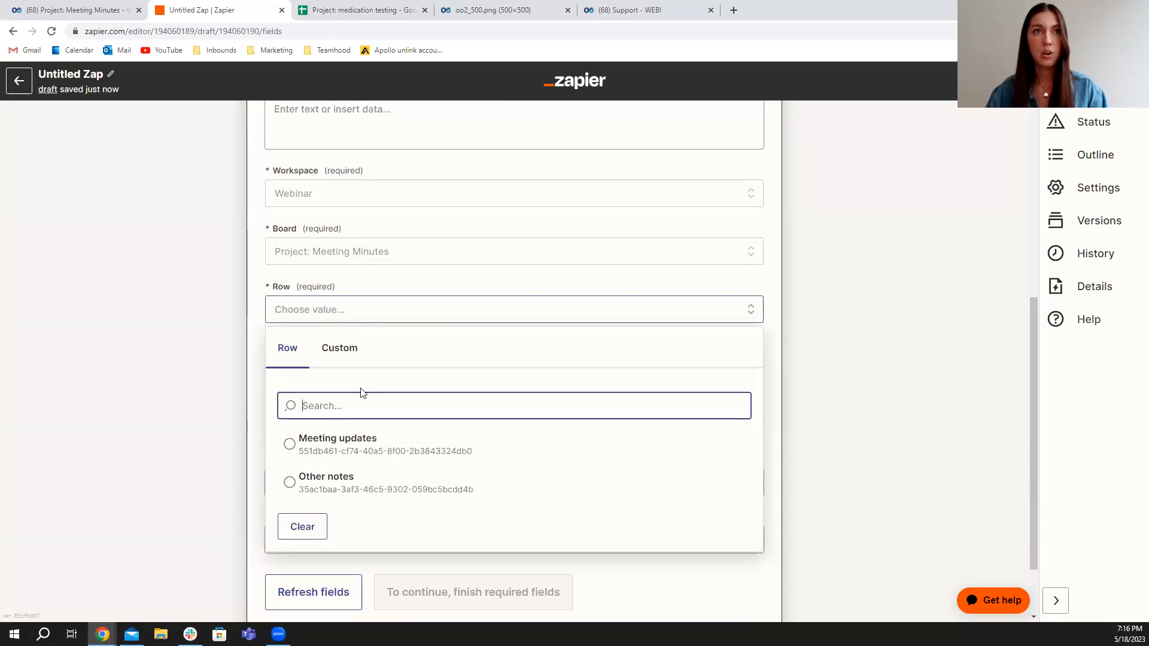
click(359, 442)
scroll(374, 333, down, 1)
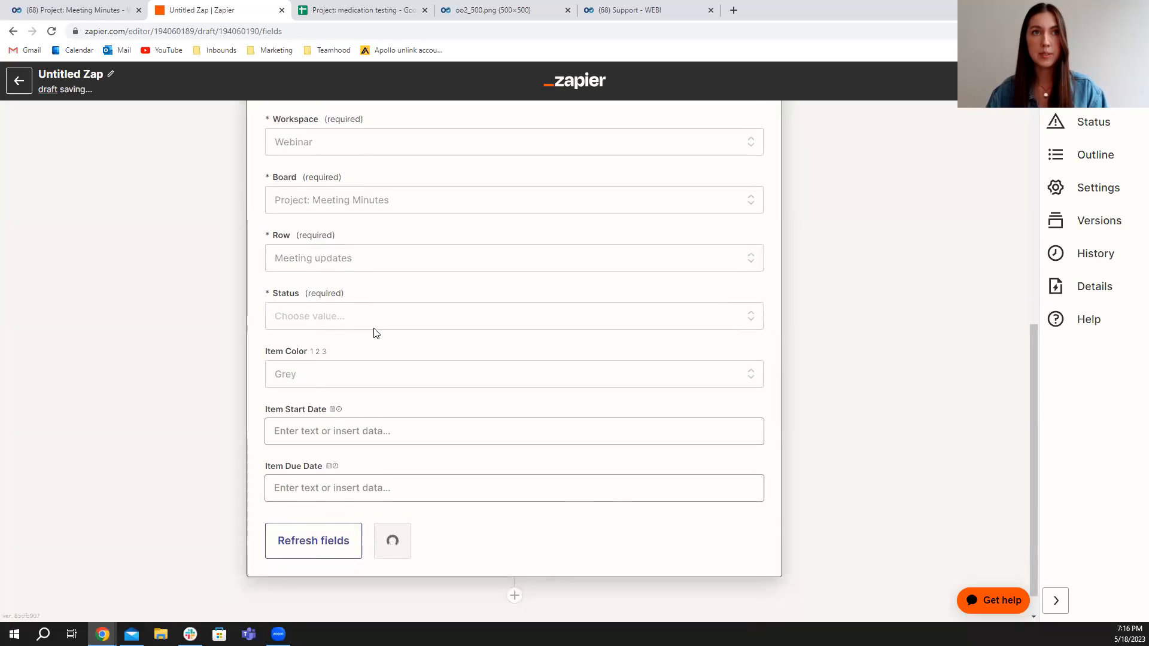
click(335, 309)
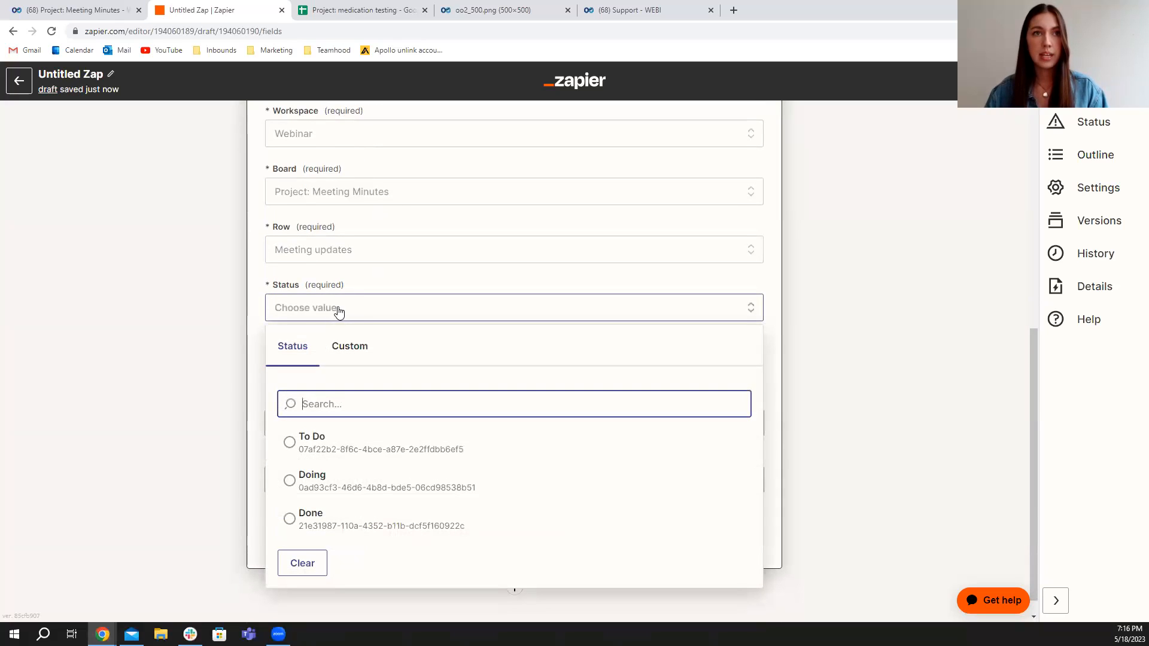
click(319, 445)
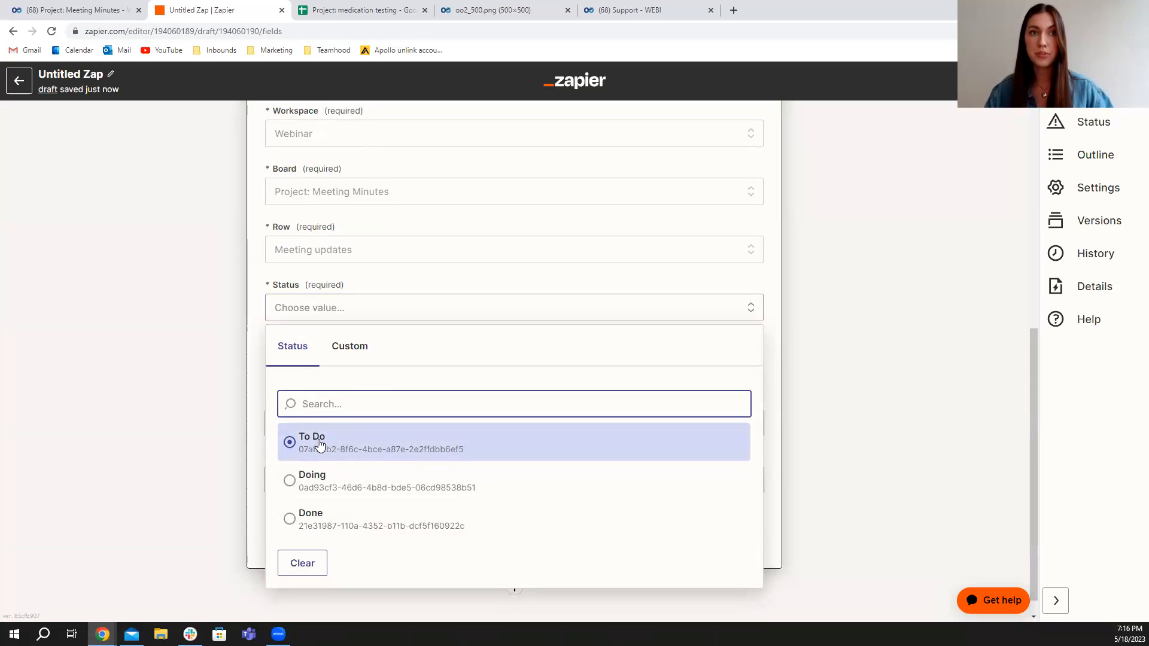
click(308, 449)
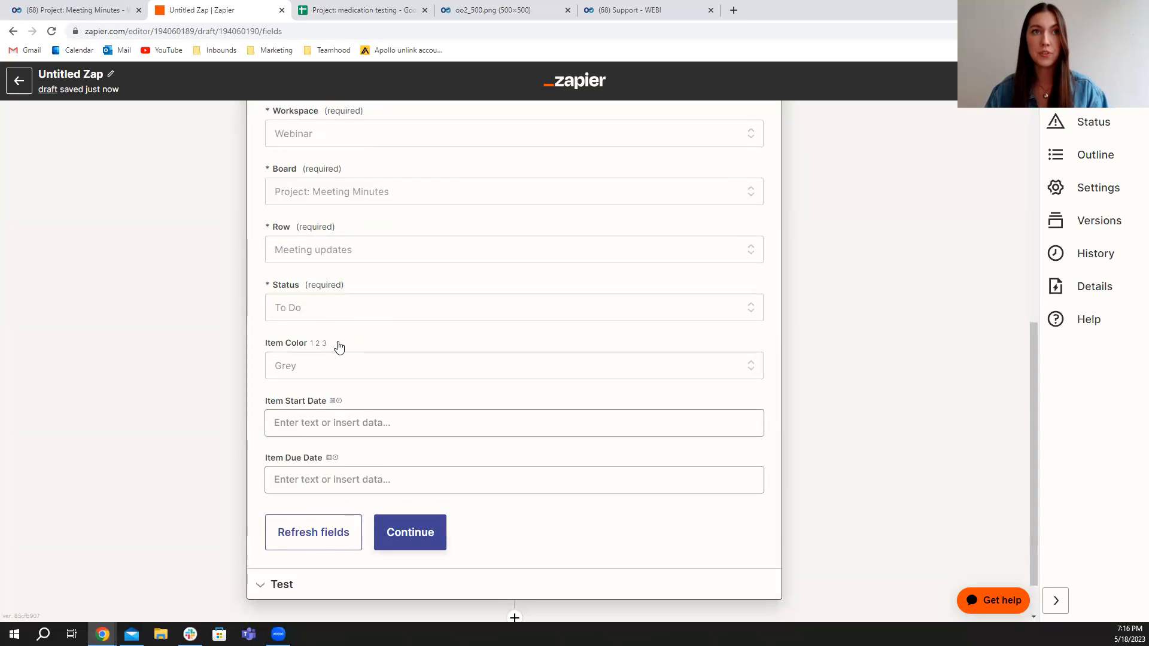
- Set the item color to Yellow and continue to the action test
click(379, 366)
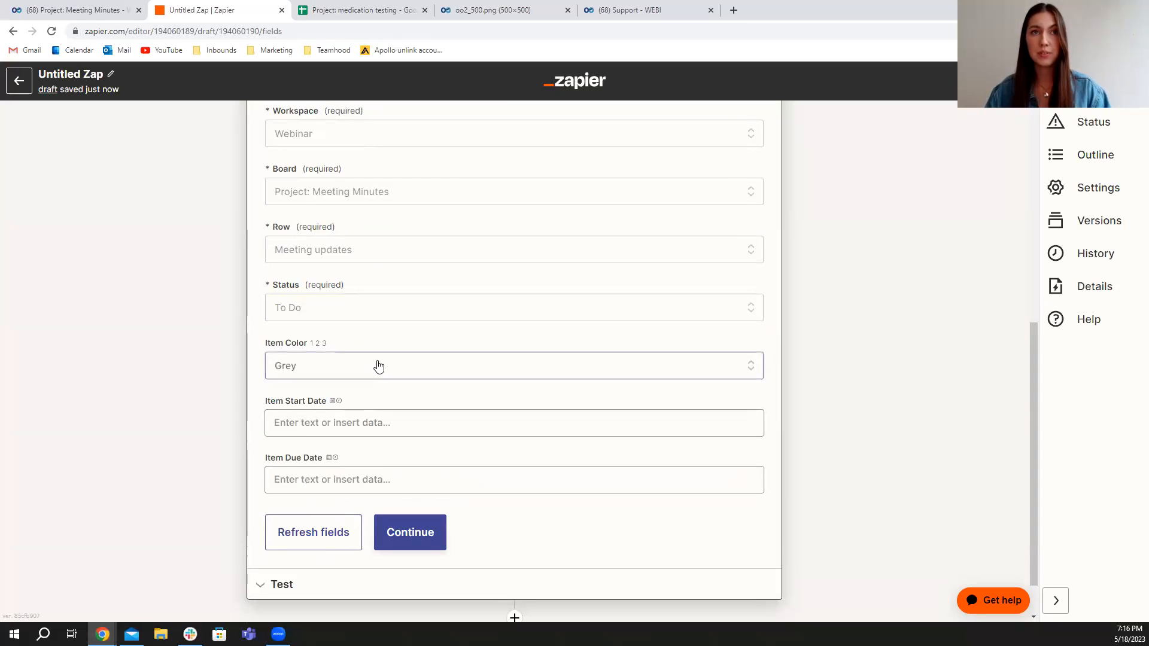
scroll(380, 366, down, 1)
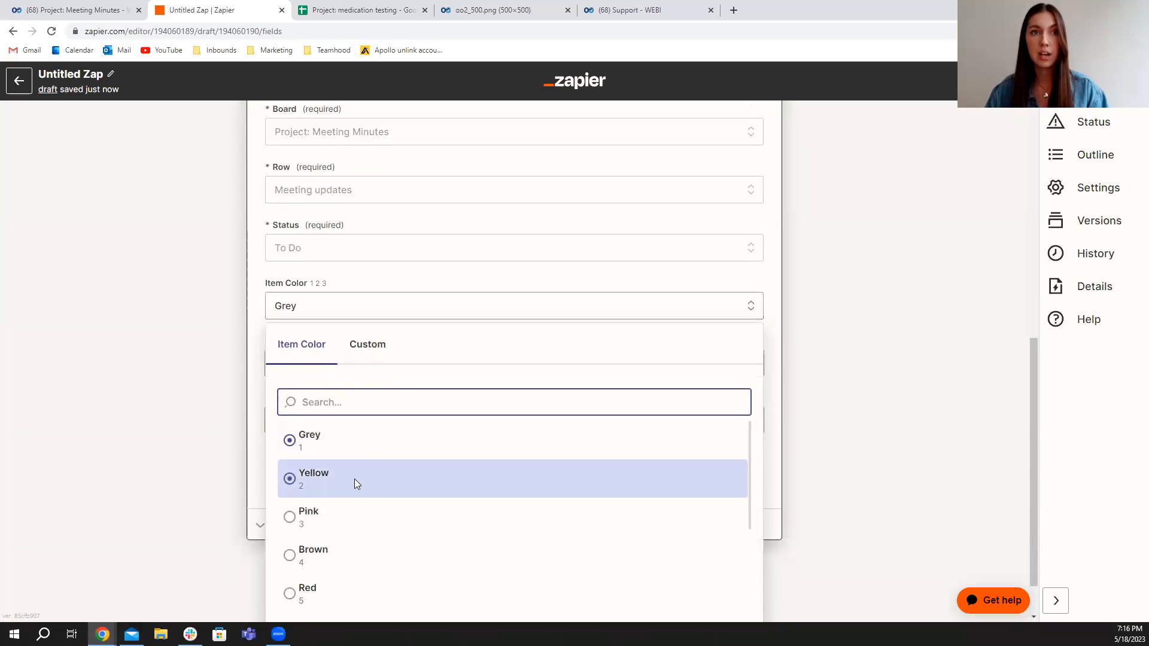
click(355, 478)
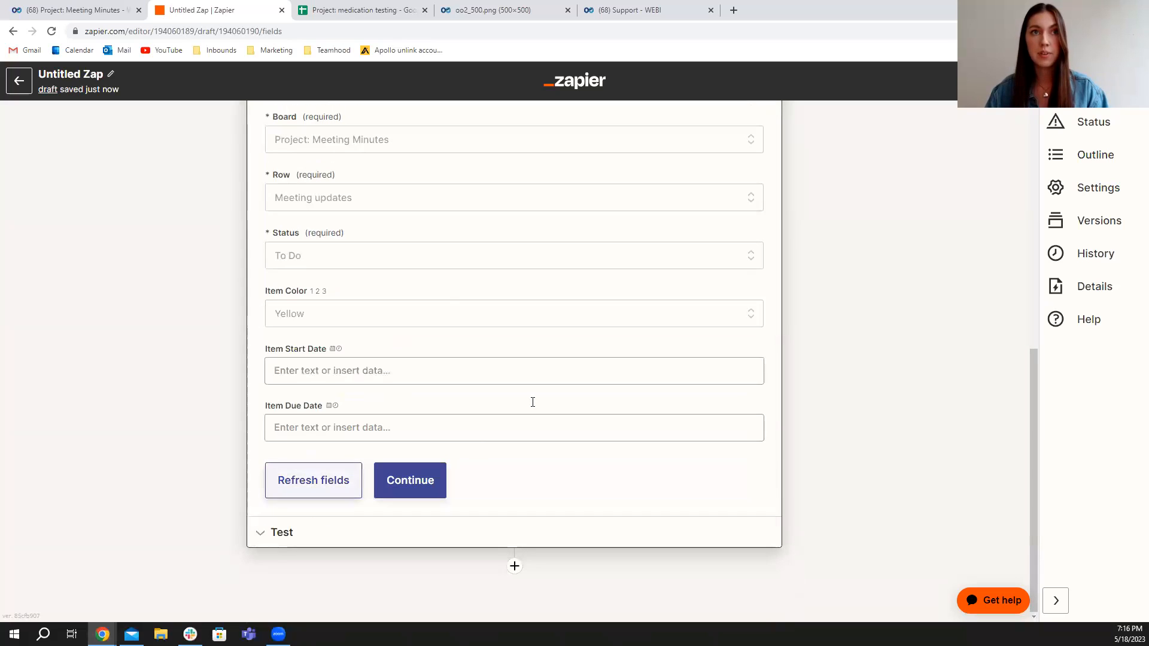
click(429, 486)
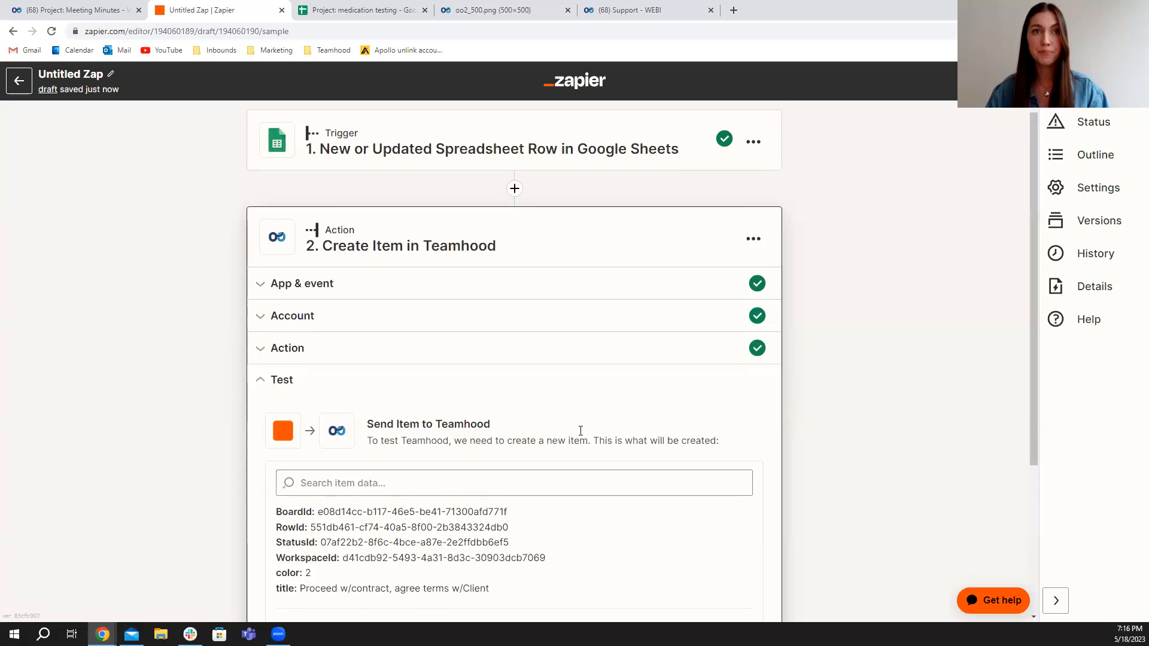
- Test the Create Item action, publish the Zap, and dismiss the publishing confirmation
click(397, 519)
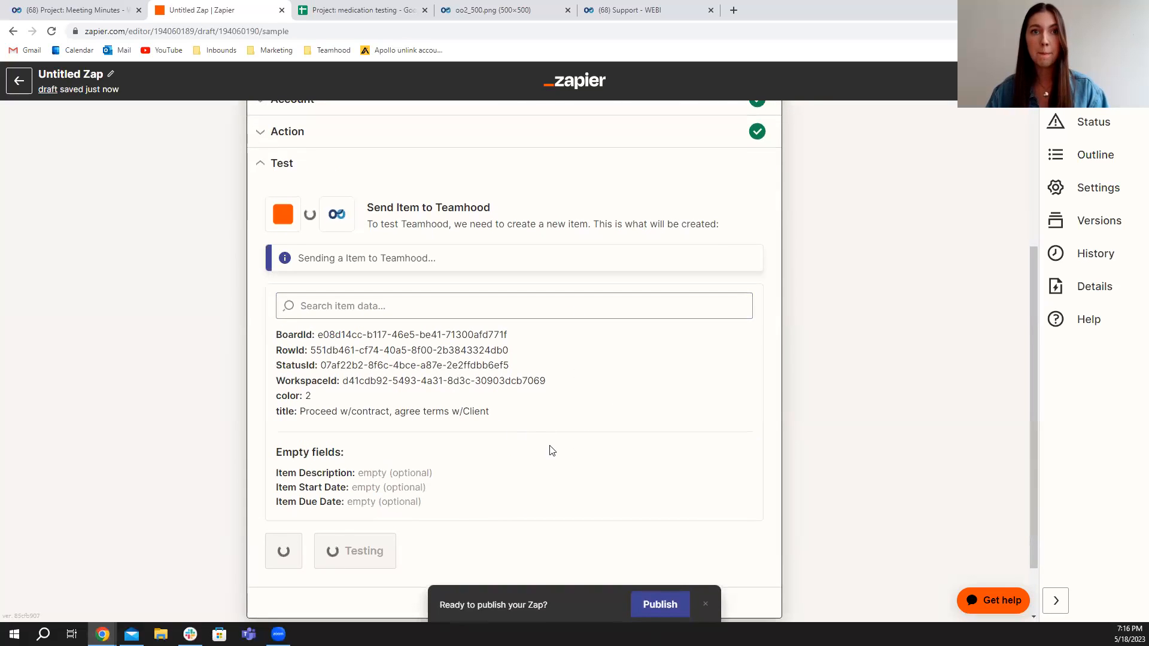
scroll(555, 452, down, 1)
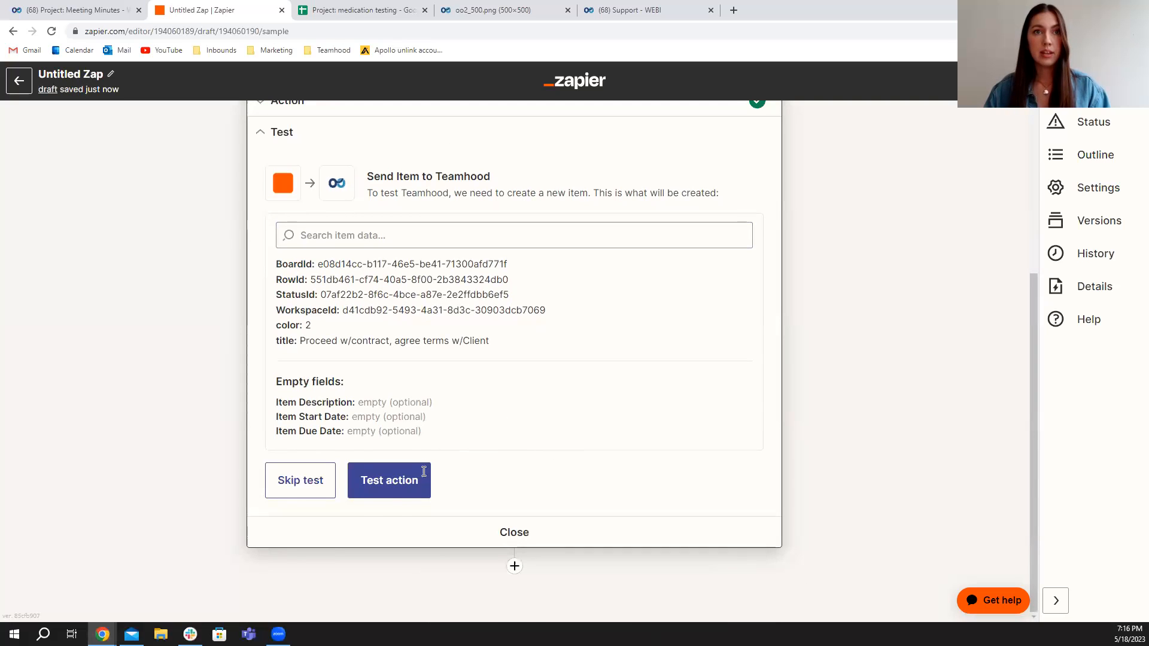
click(414, 548)
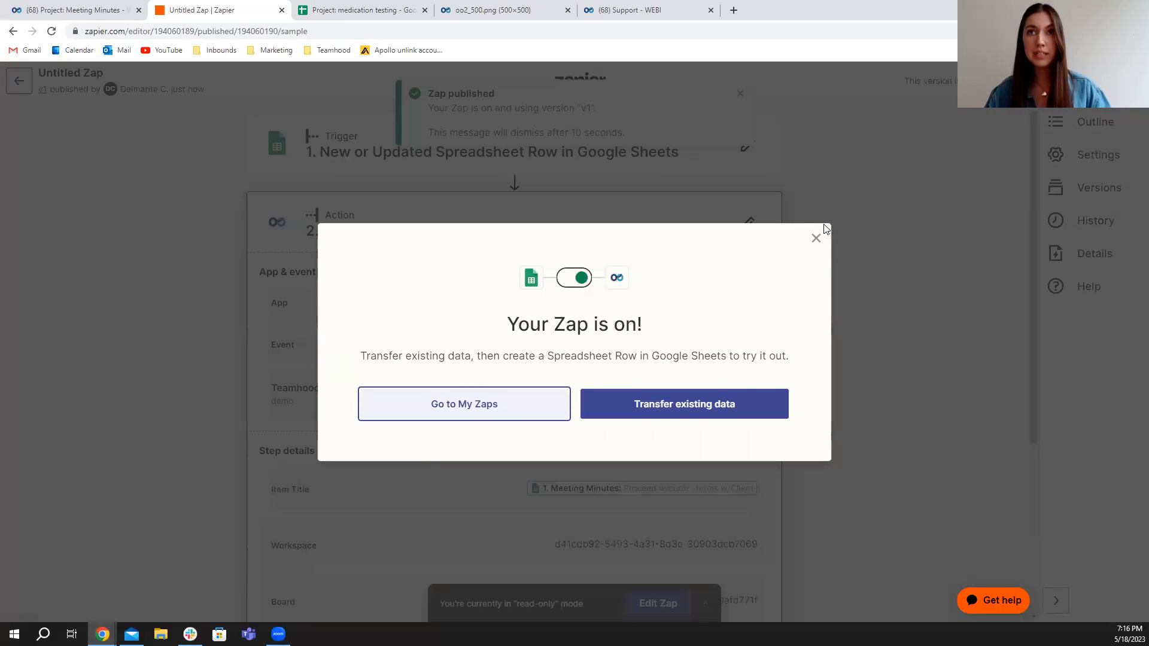
click(816, 237)
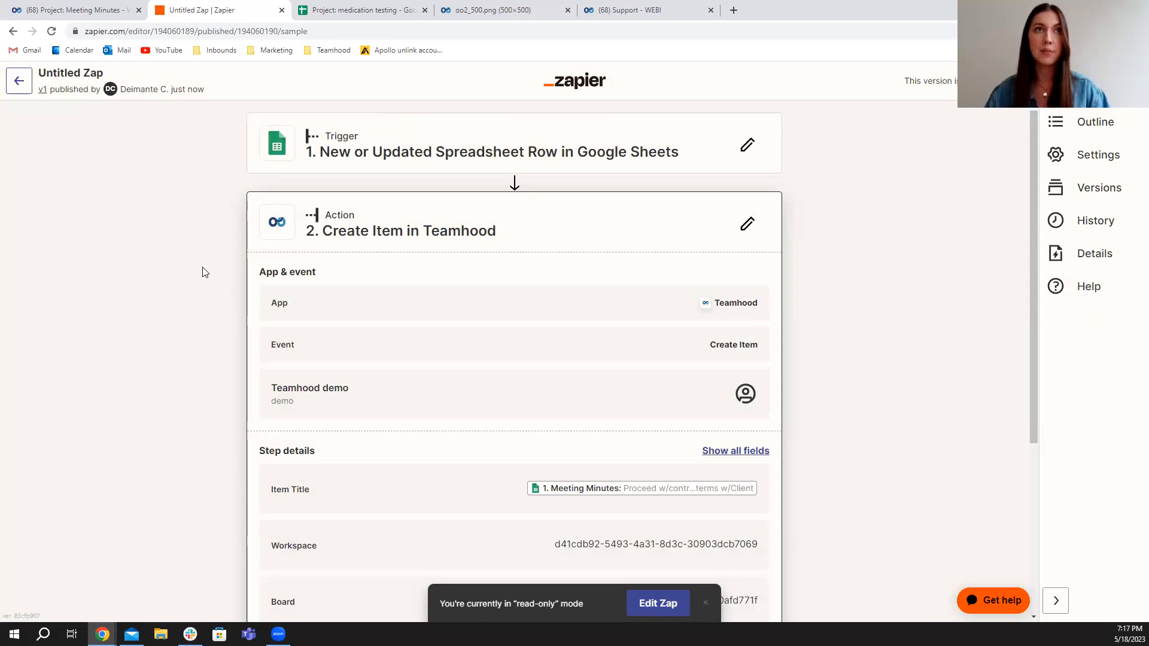
- Switch to the Google Sheets spreadsheet and enter "New project task" in cell A4 under Meeting Minutes
click(334, 13)
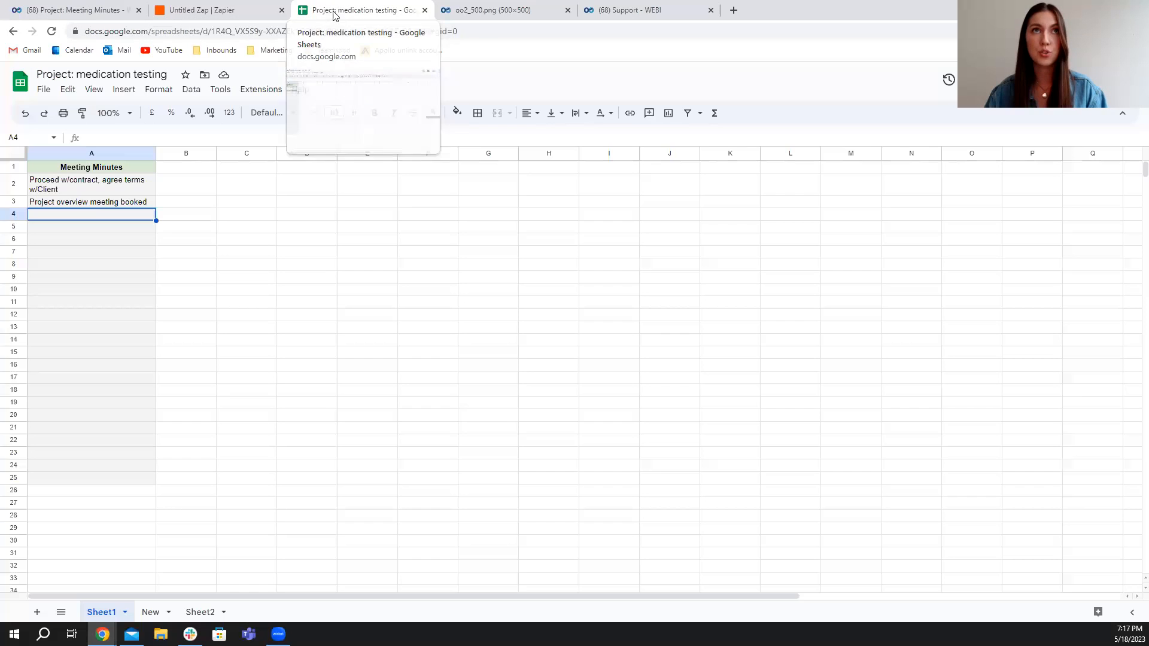
double_click(110, 215)
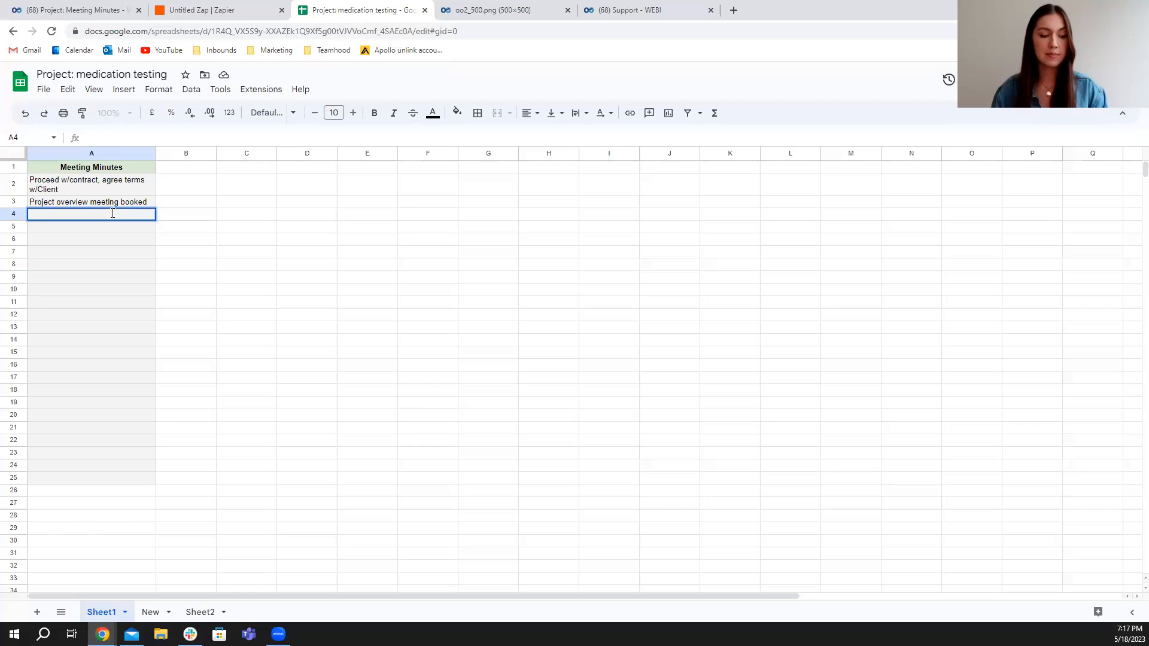
text(New project task)
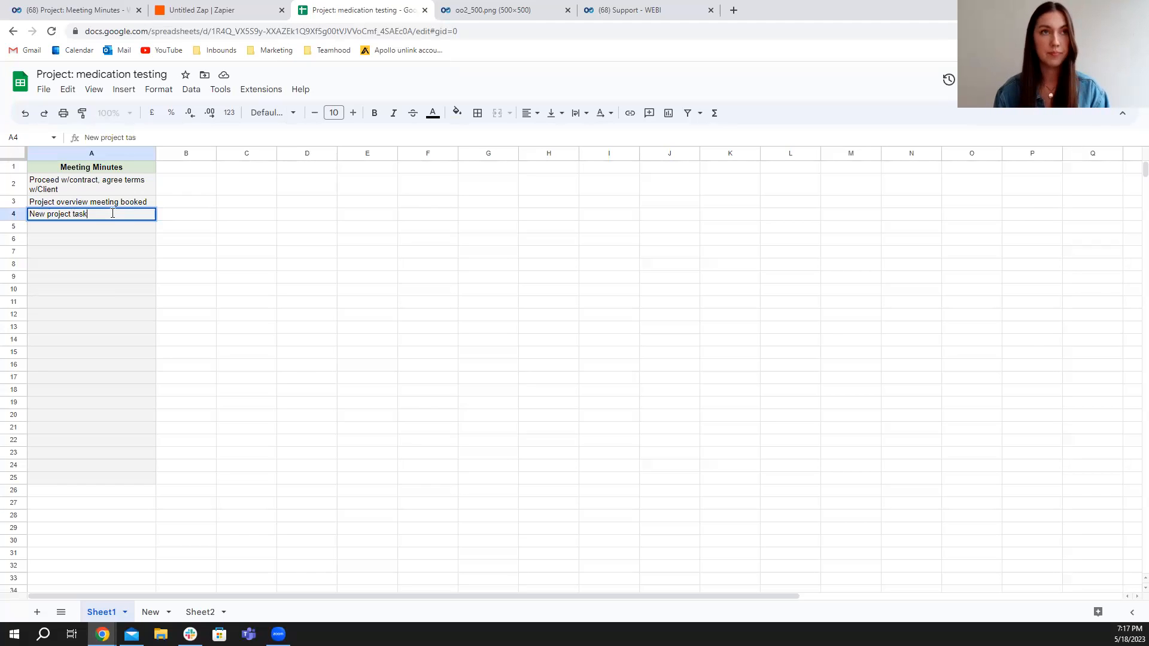
key(Return)
click(101, 256)
click(76, 230)
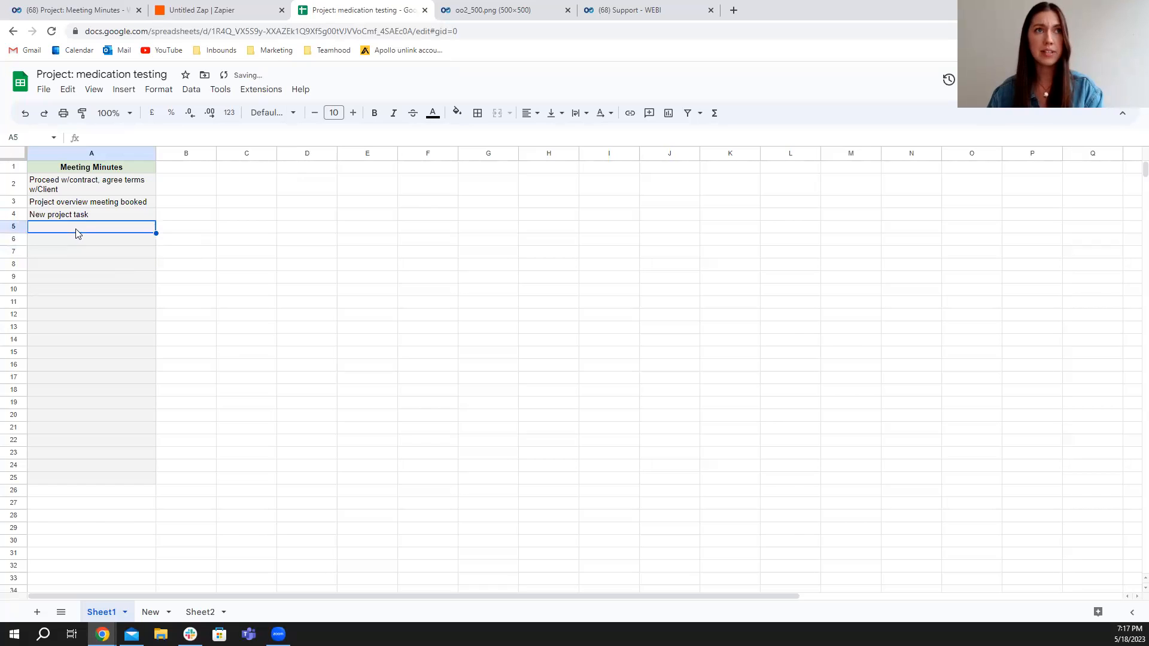
- Check the Meeting Minutes board in Teamhood, rename the published Zap "Meeting minutes -> TH new item", and return to the Zaps list
click(90, 9)
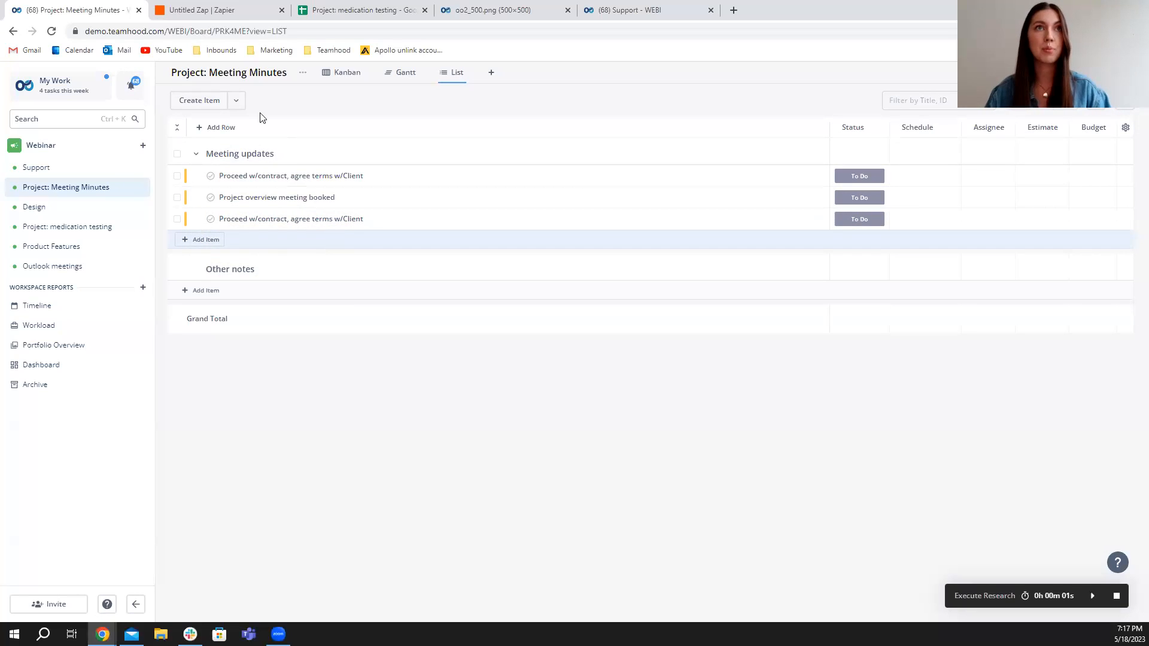
click(226, 12)
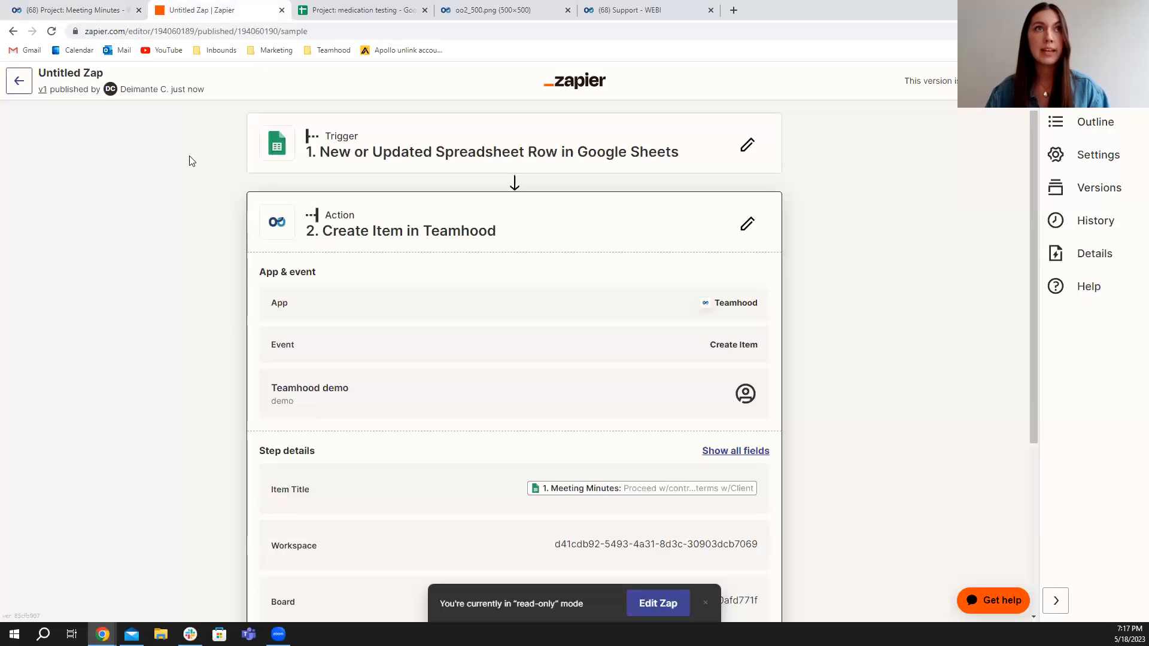
click(75, 77)
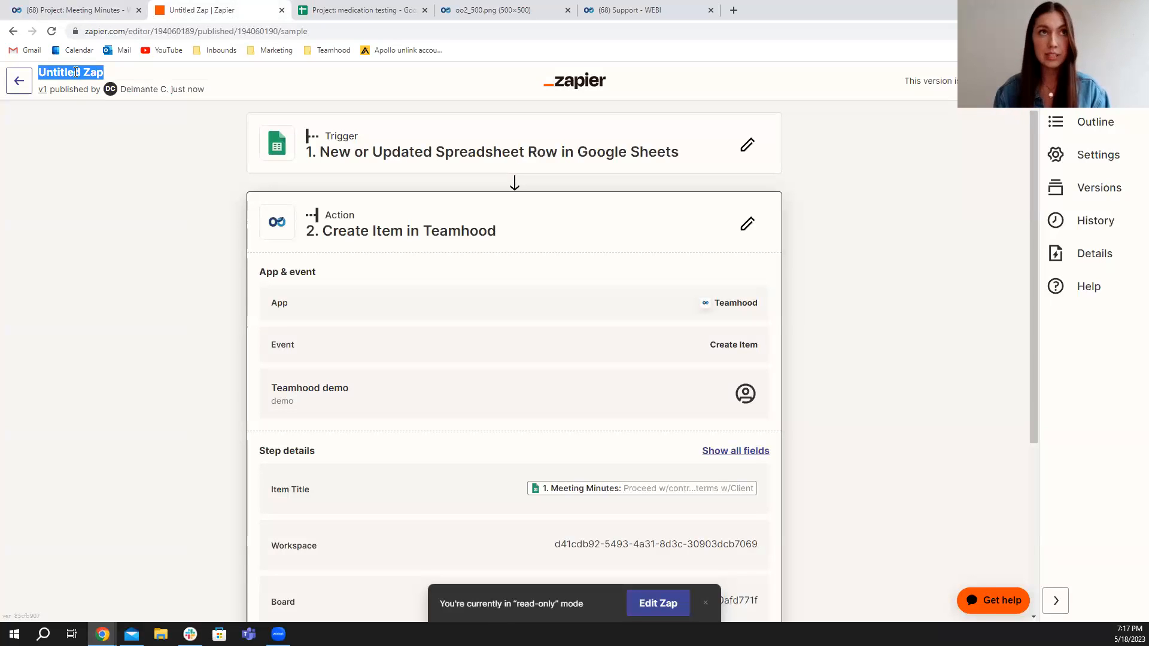
text(Meeting minutes)
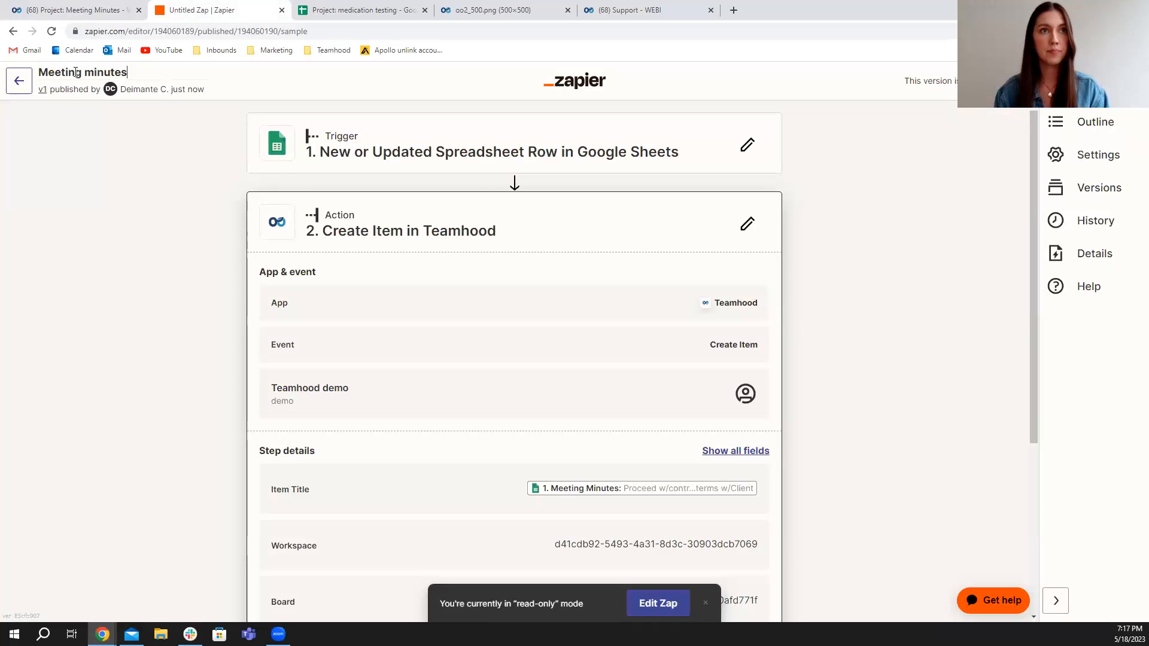
text( -> )
text(TH)
text( new item)
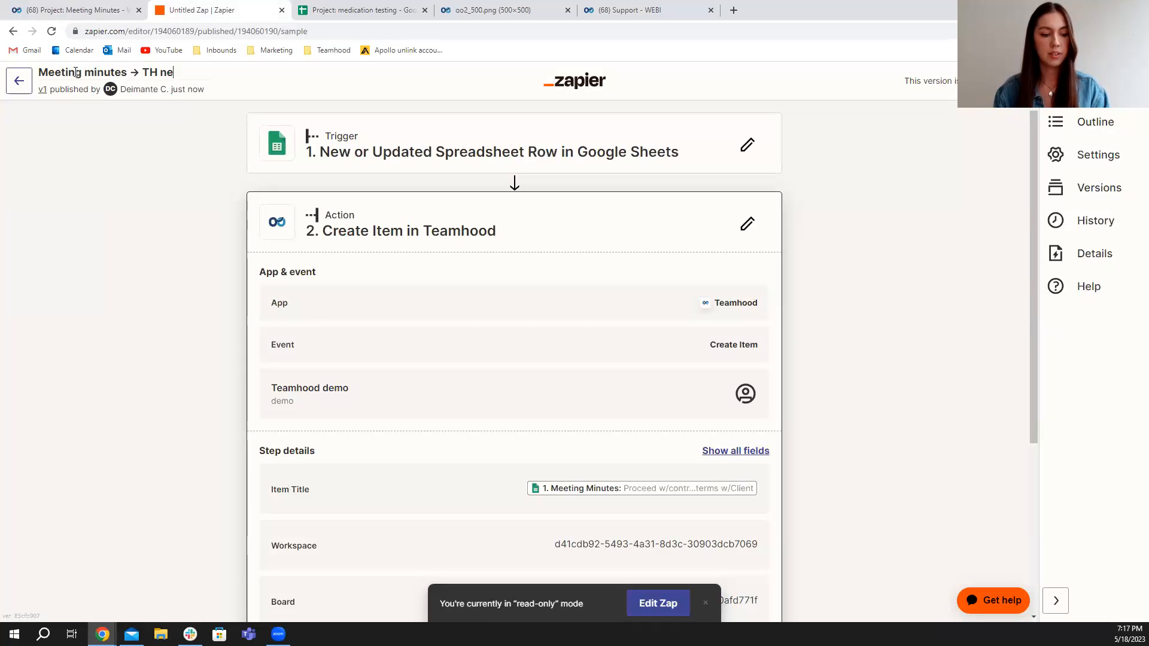
click(19, 80)
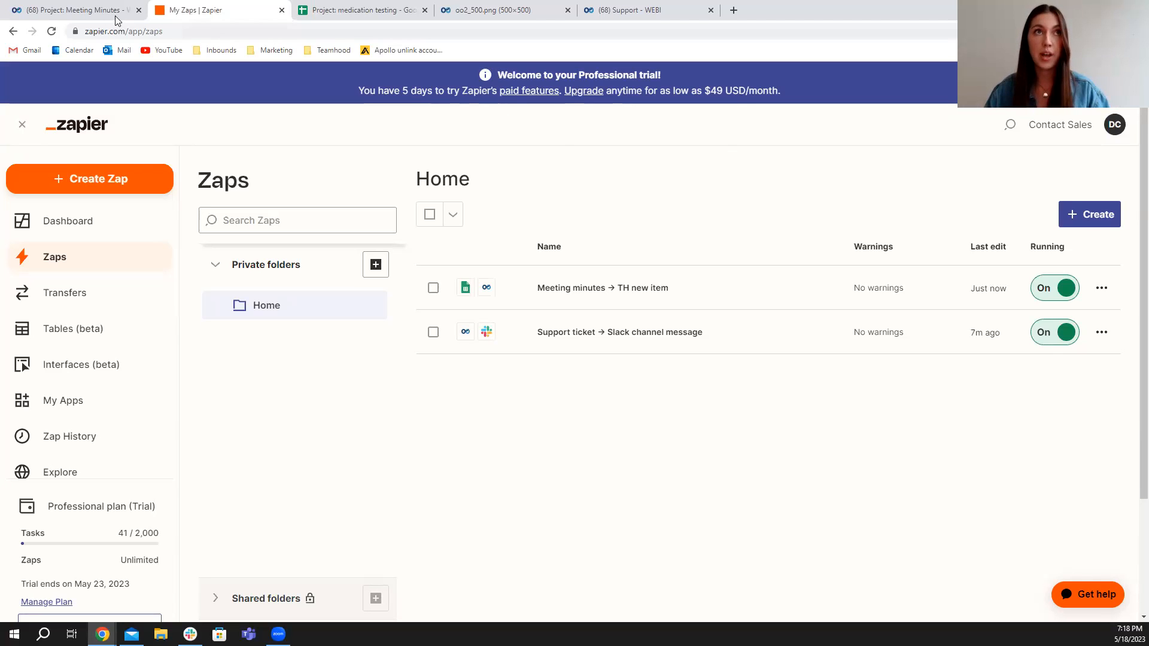
- Switch to Teamhood, view the Support board, and return to the Zaps list in Zapier
click(95, 11)
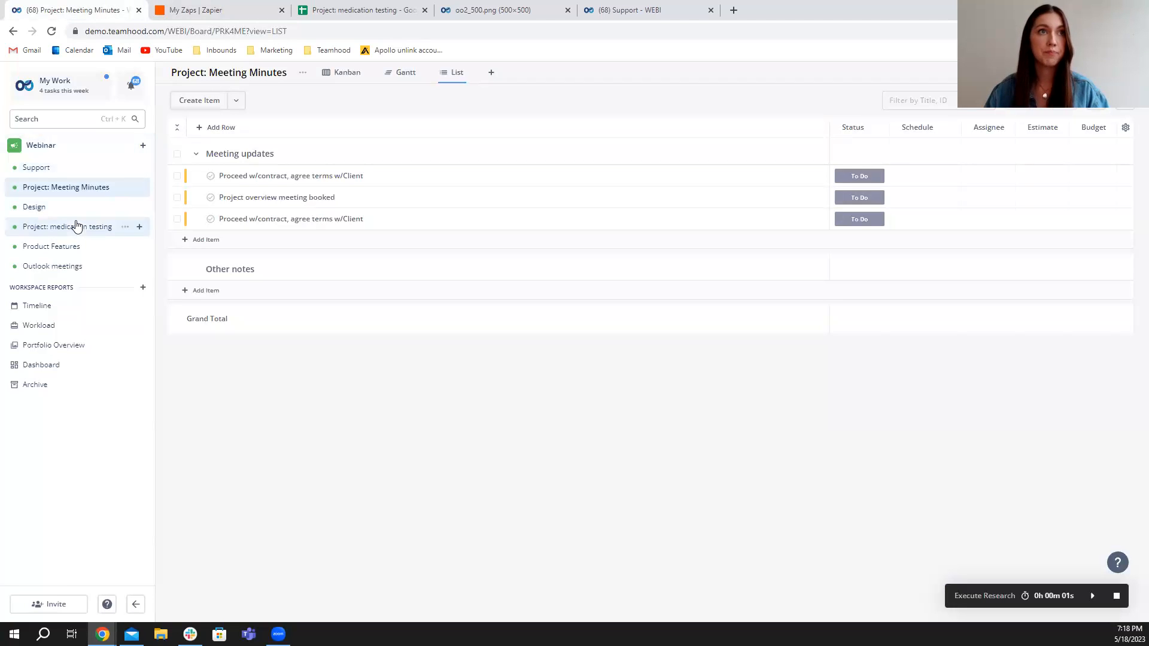
click(61, 167)
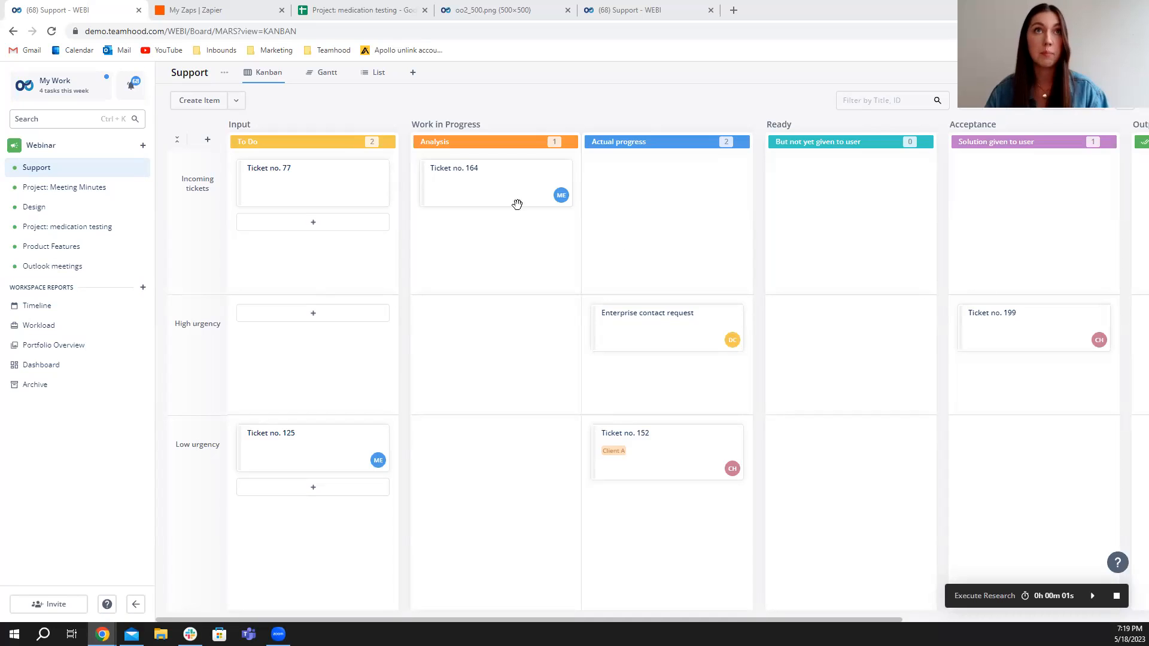
click(223, 10)
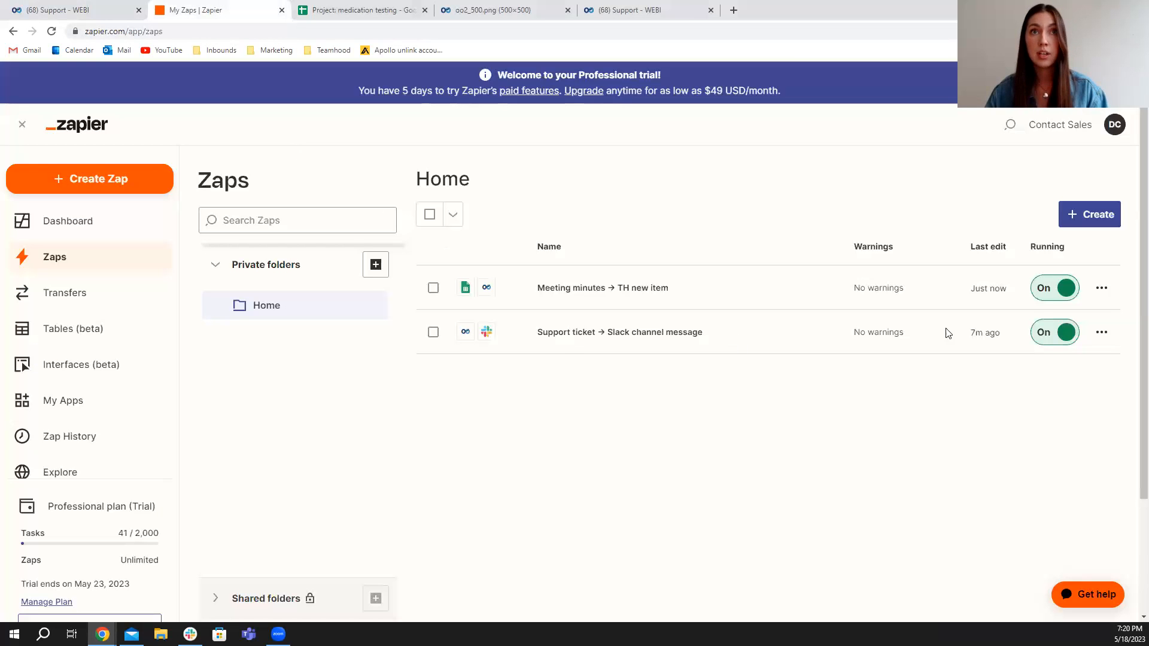
- Create a new Zap with Teamhood as the trigger app and Create Item as the trigger event
click(1093, 216)
click(1053, 256)
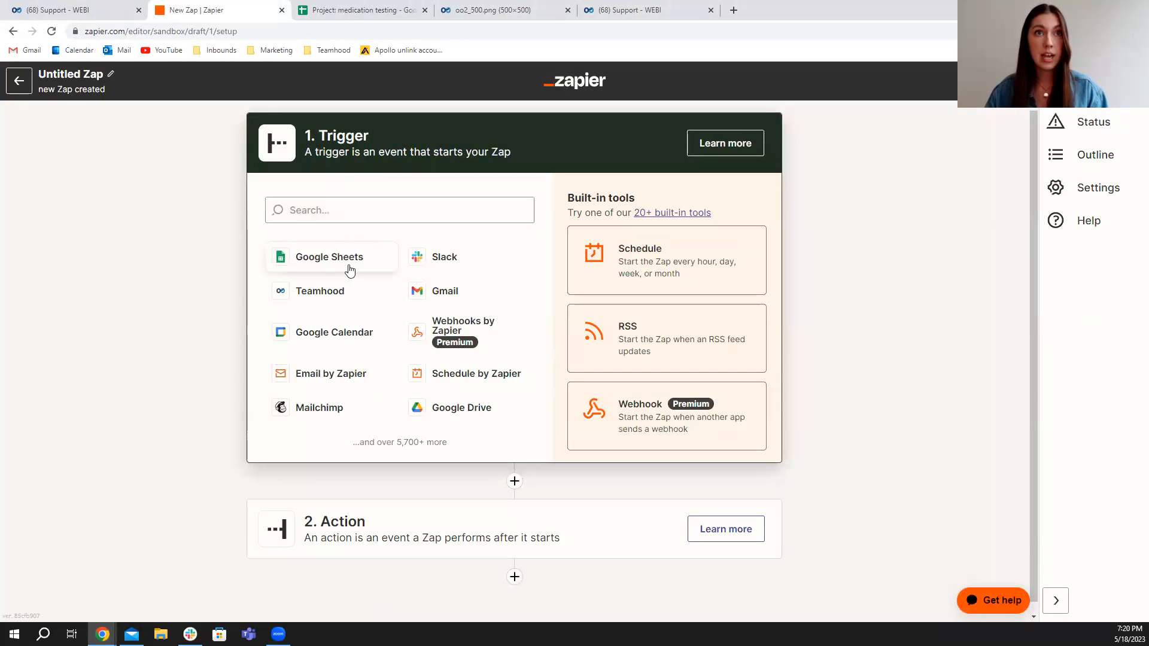
click(328, 296)
click(393, 299)
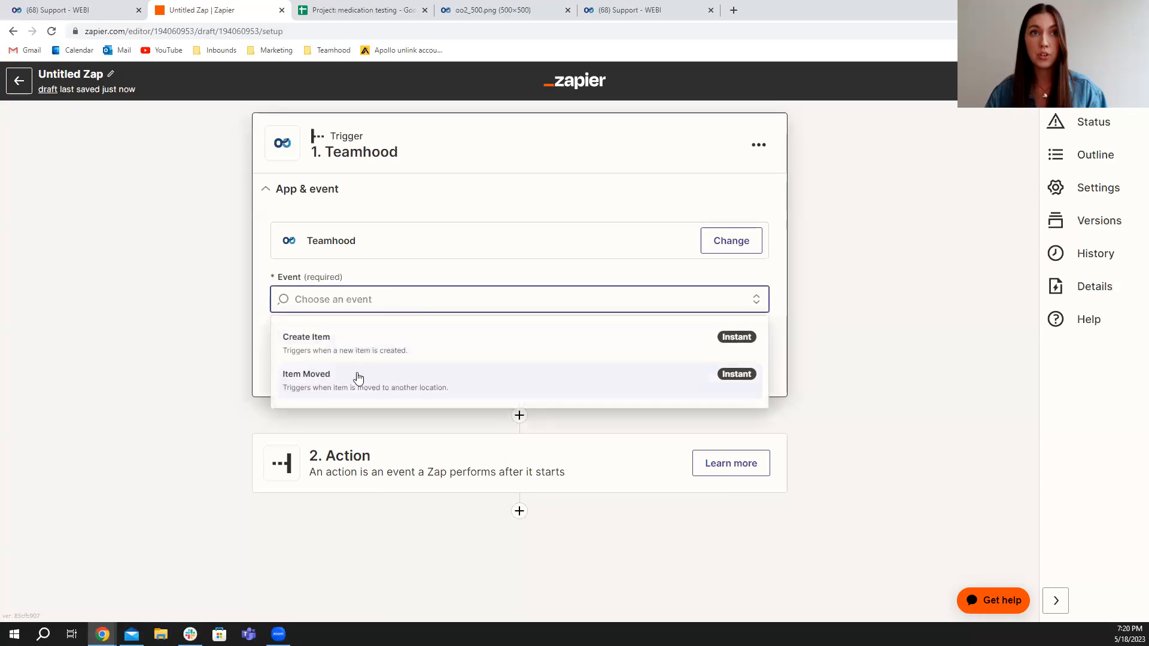
click(351, 344)
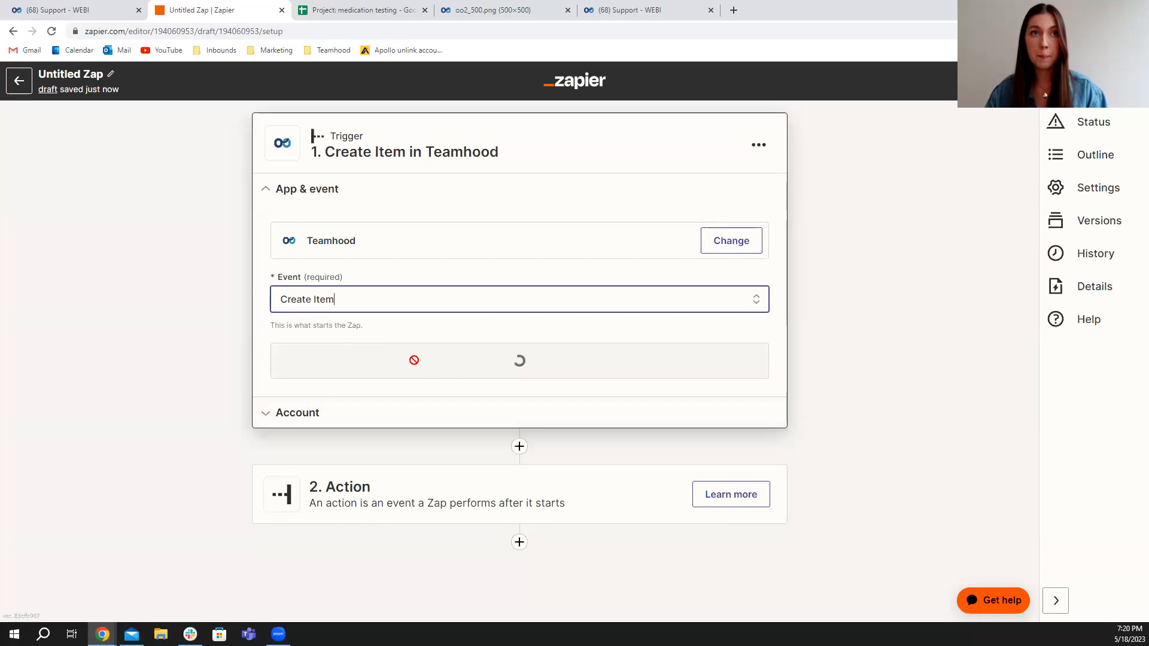
click(397, 363)
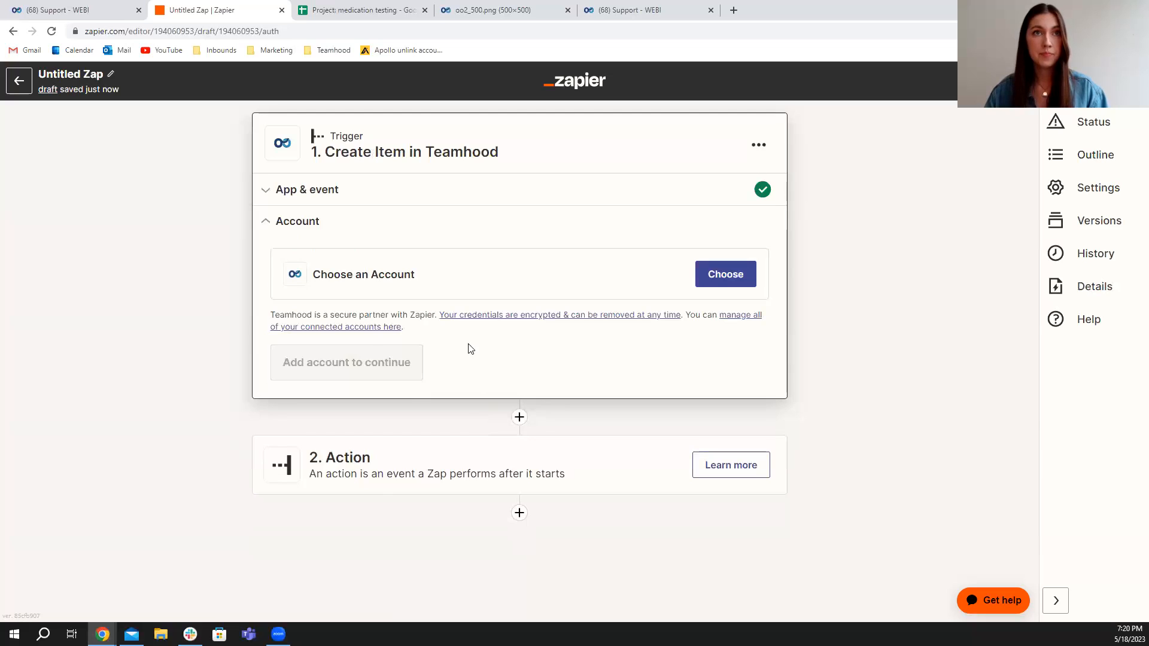
- Select the Teamhood demo account for the trigger and continue to the trigger settings
click(716, 286)
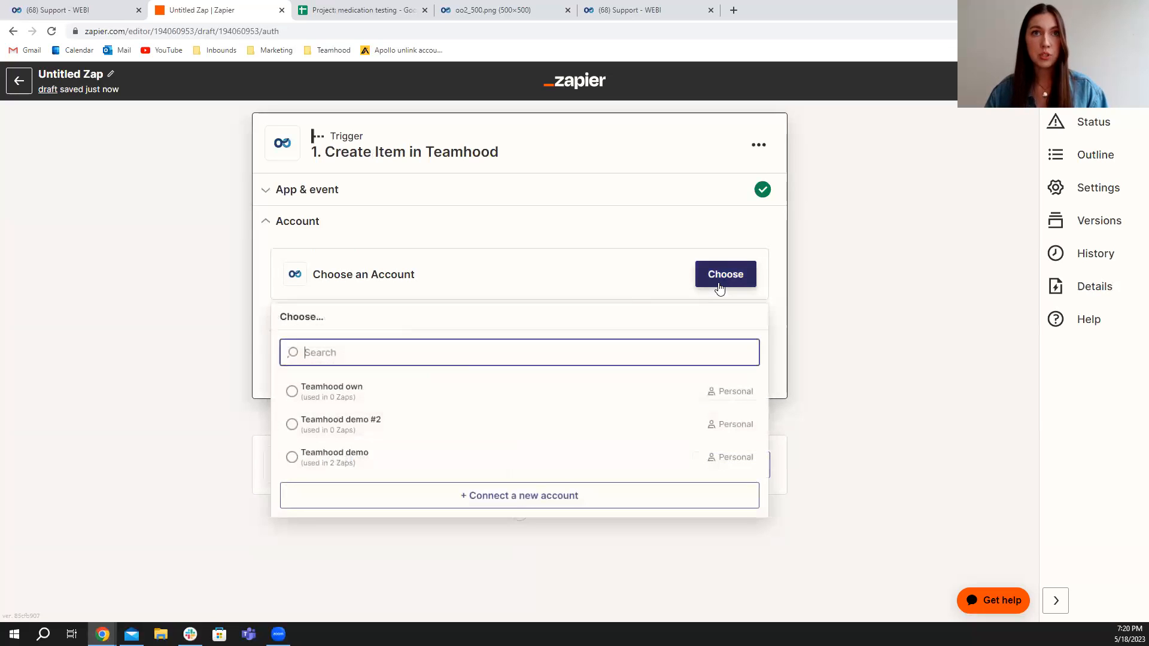
click(409, 457)
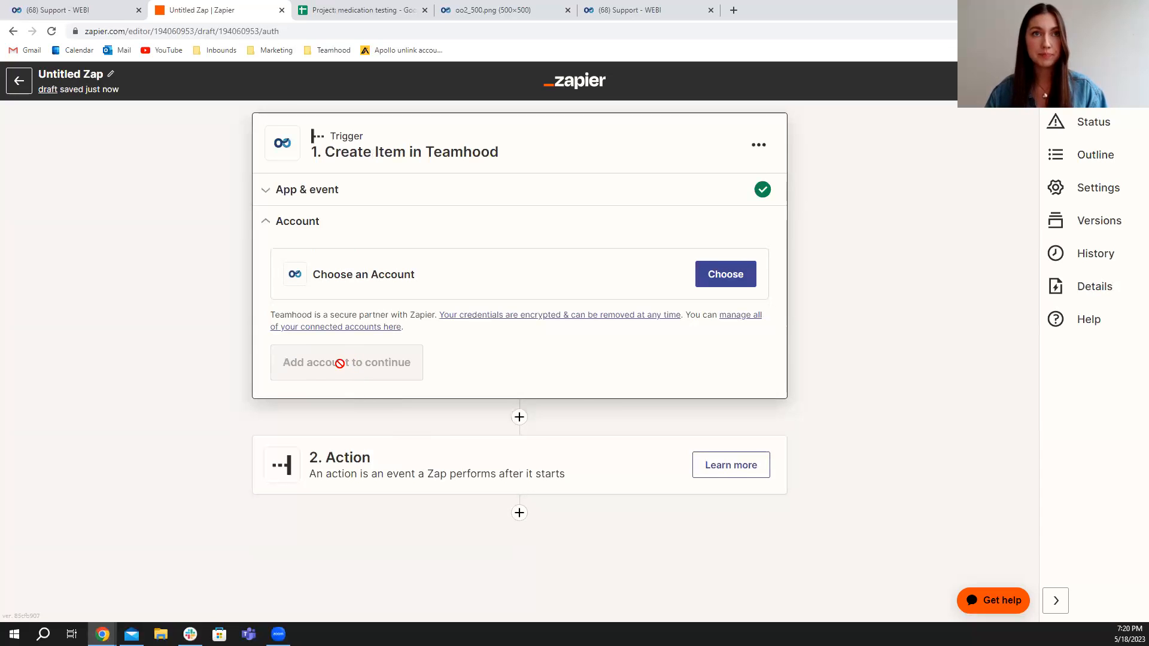
click(323, 372)
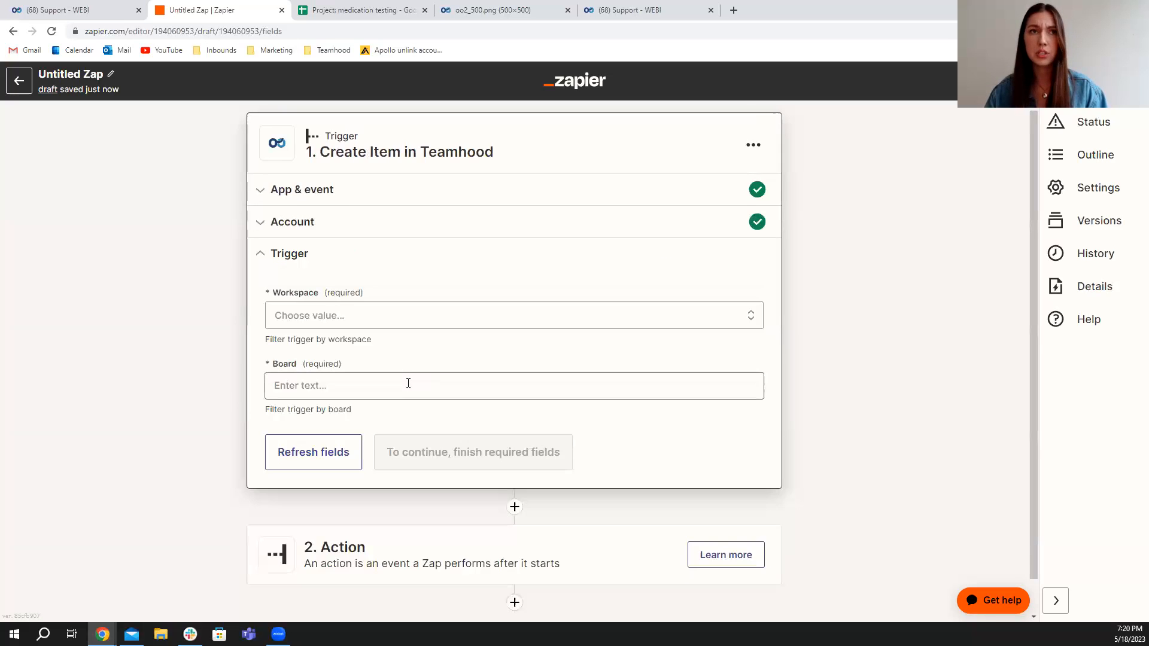
- Limit the trigger to the Webinar workspace and the Support board, and continue to the trigger test
click(378, 323)
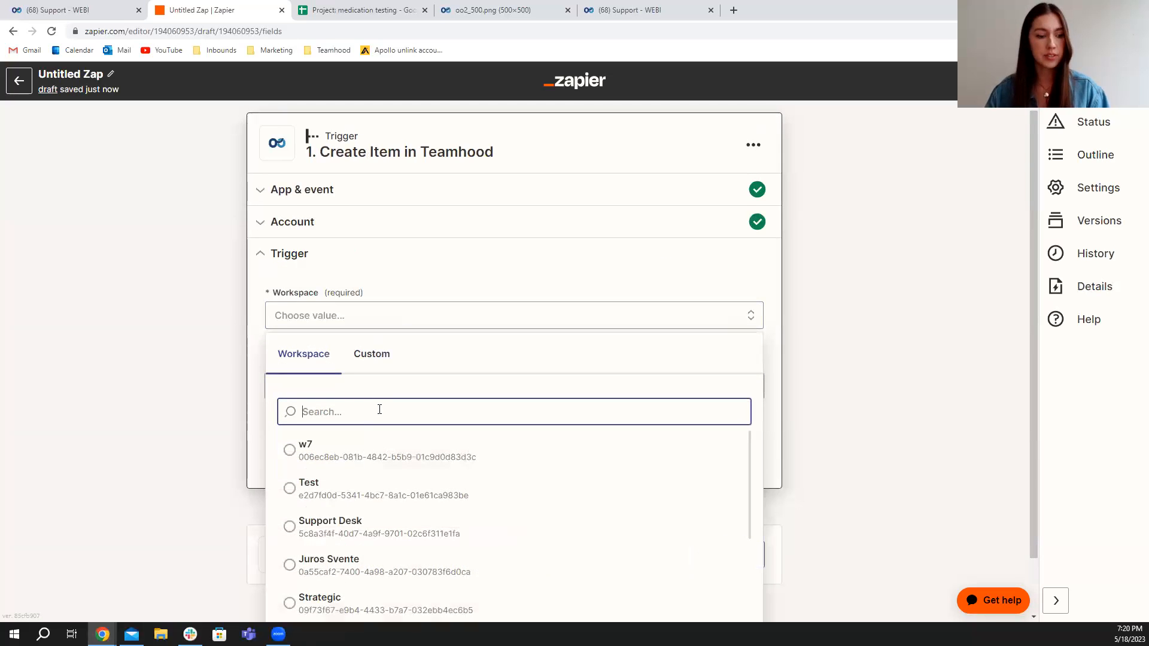
text(web)
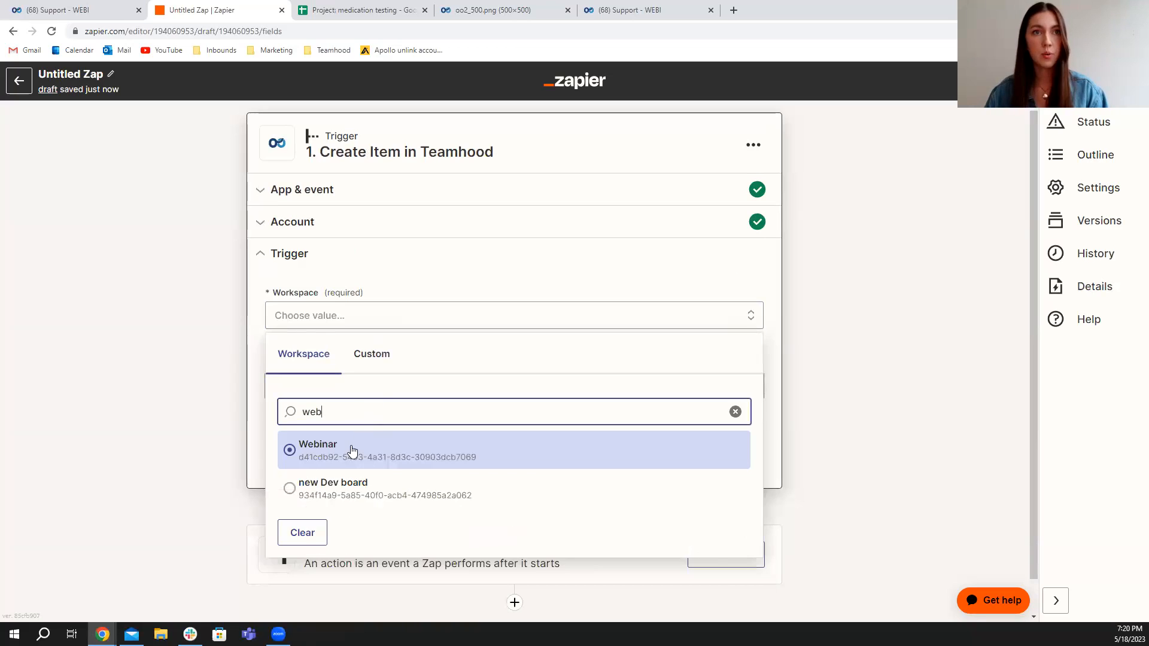
click(352, 451)
click(339, 389)
click(339, 596)
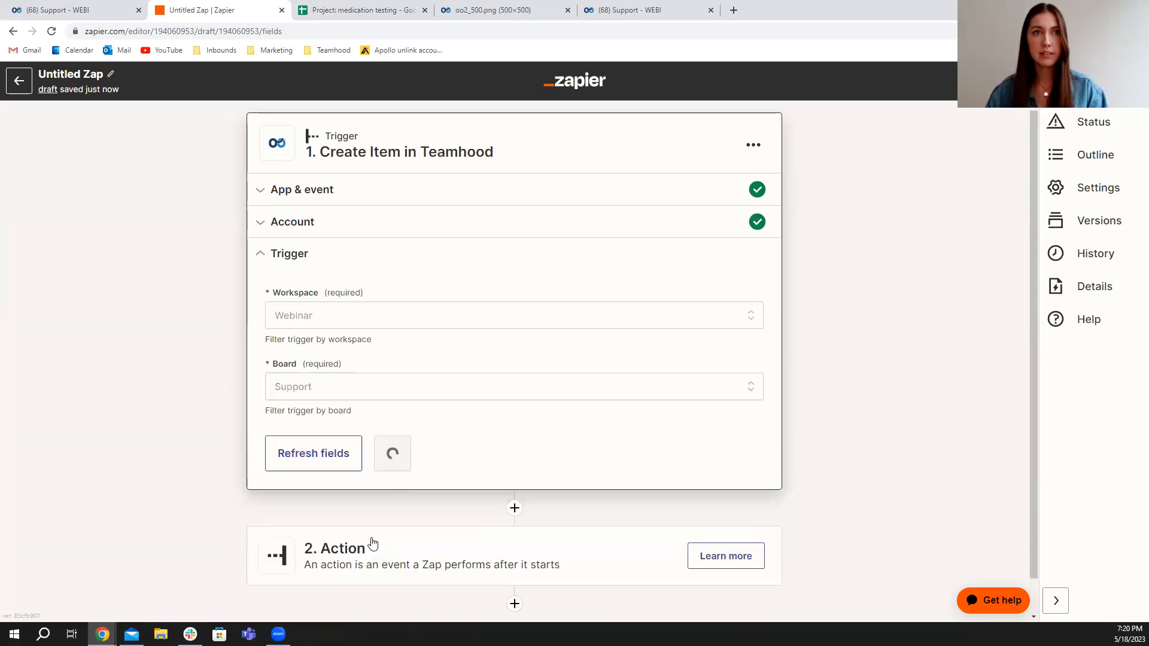
click(413, 452)
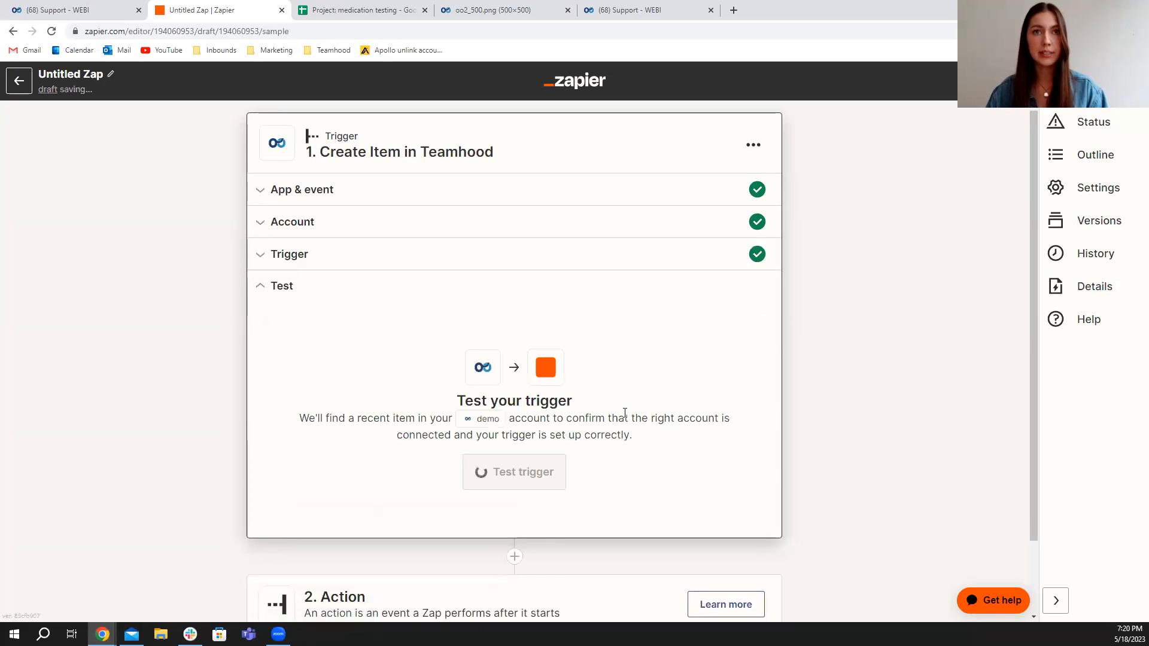
- Test the Create Item trigger and continue to the action setup with the example item
click(529, 469)
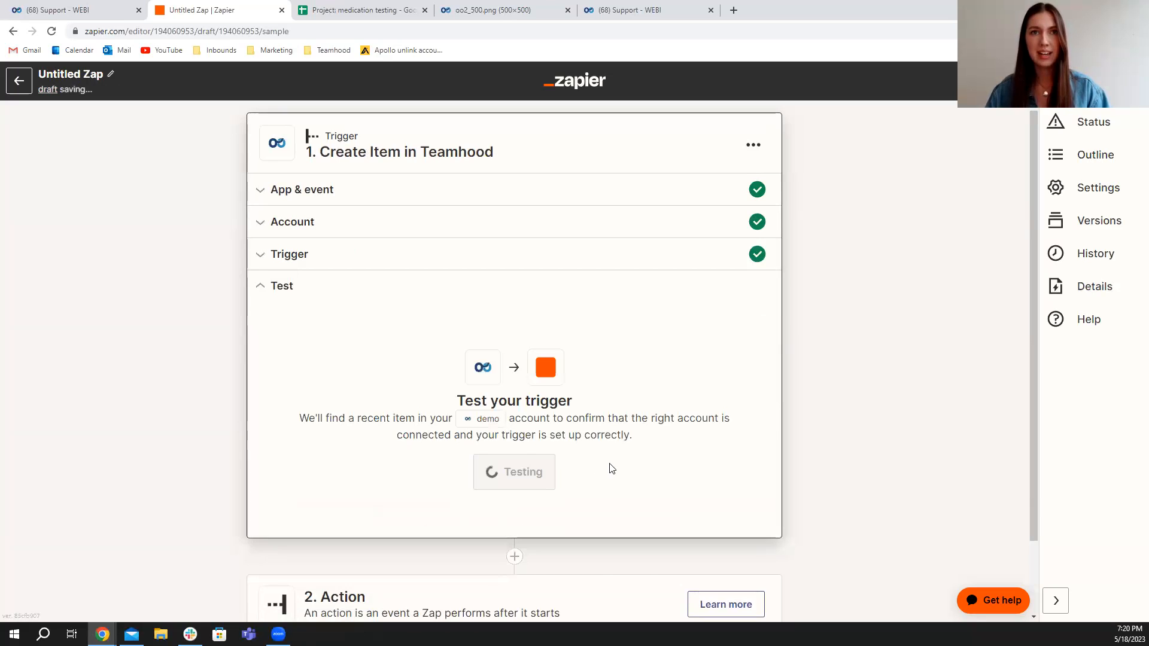
click(586, 467)
click(608, 369)
scroll(620, 480, down, 3)
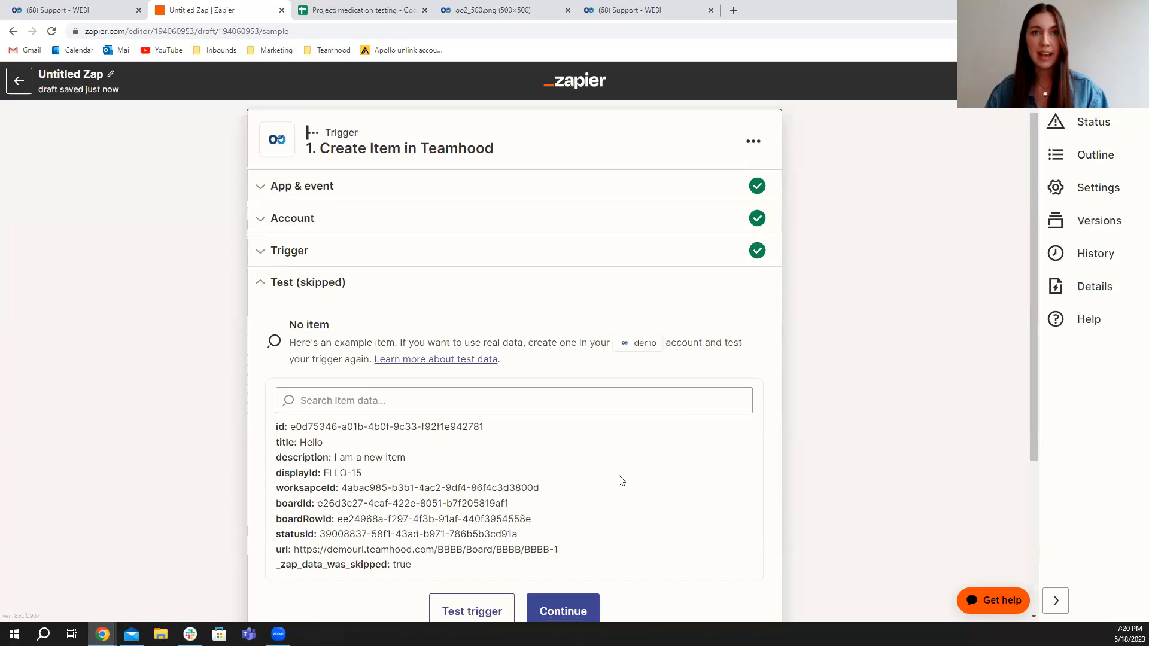
click(576, 441)
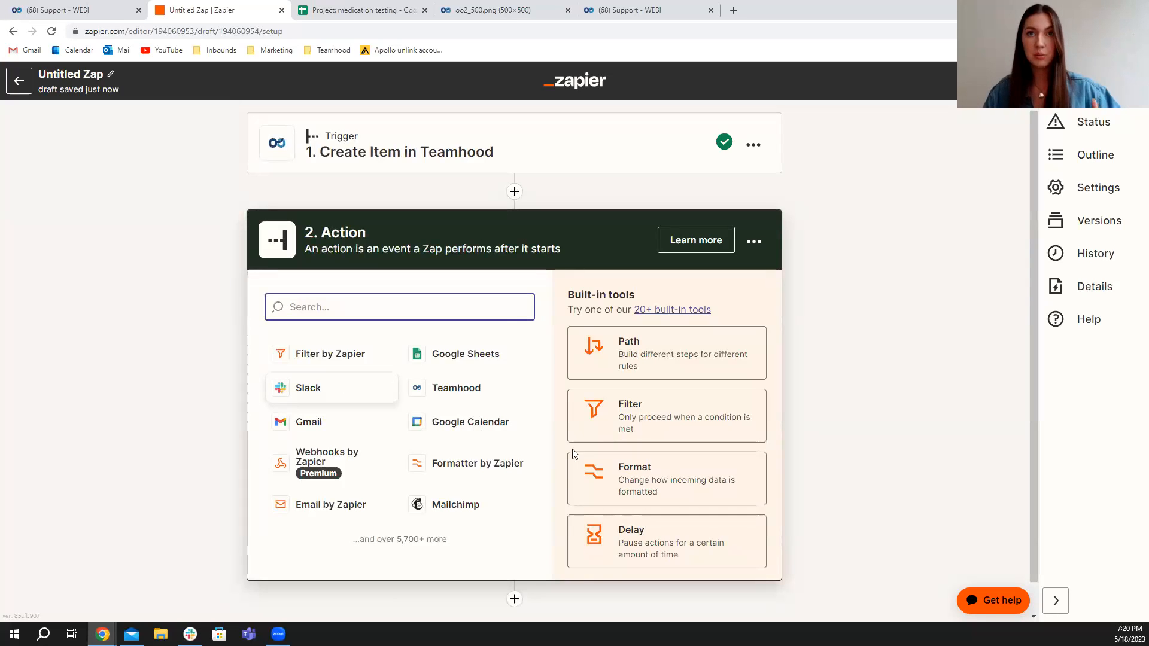
- Add a Filter that continues only if the Item Title (Text) Contains "enterprise", and test its condition
click(652, 417)
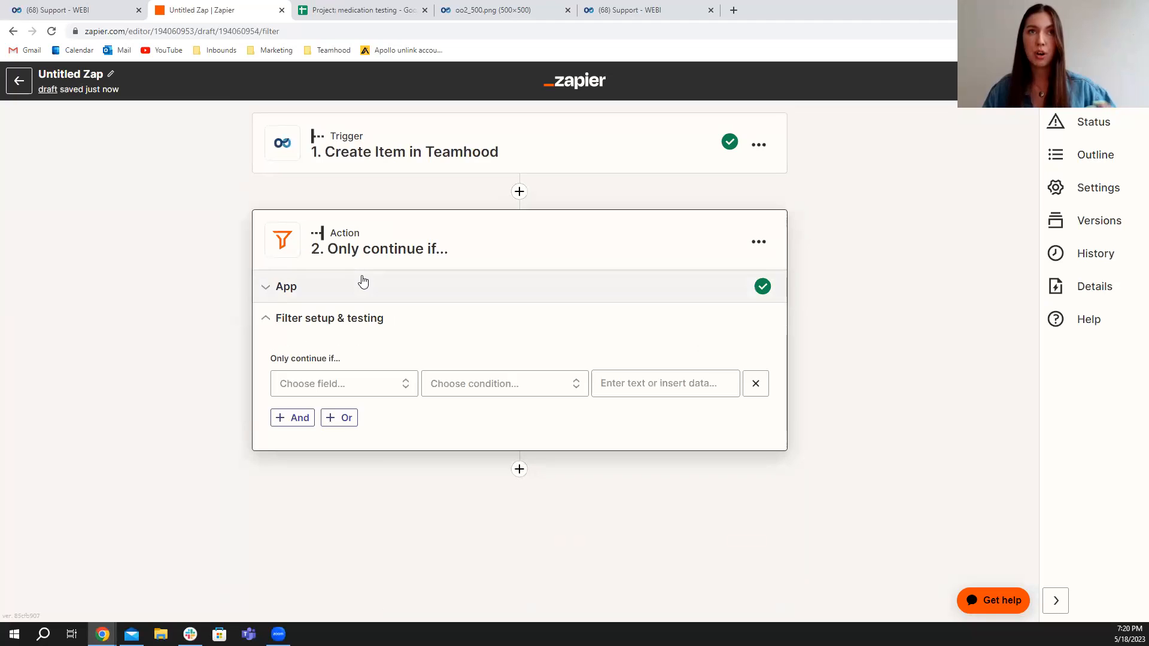
click(362, 385)
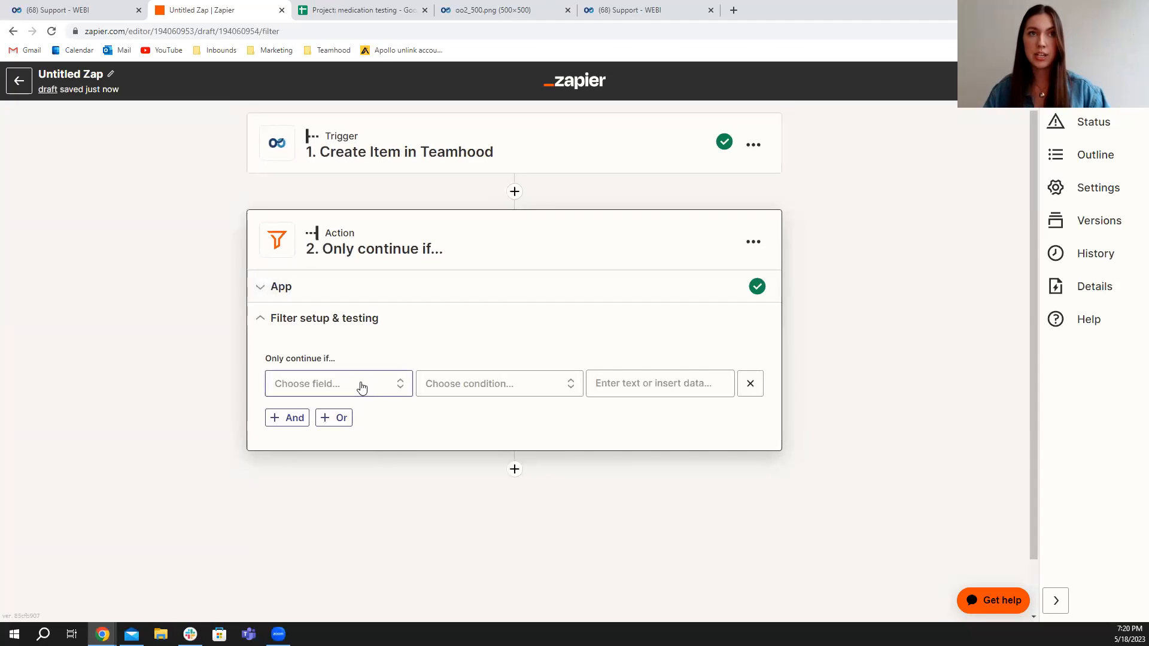
click(348, 516)
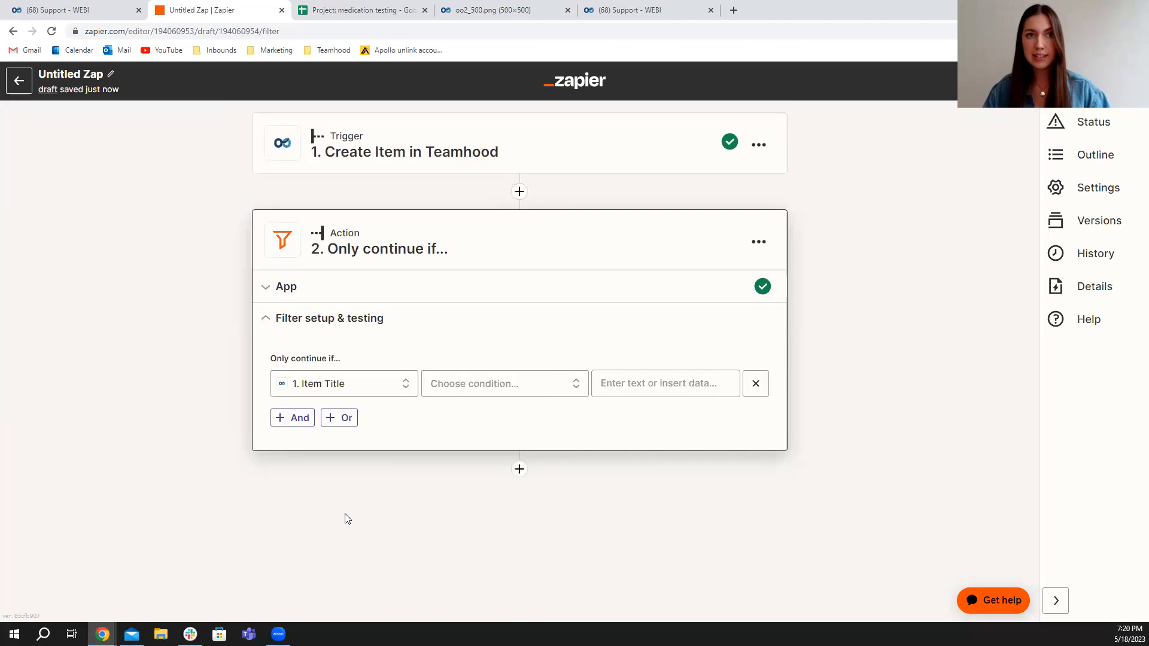
click(485, 387)
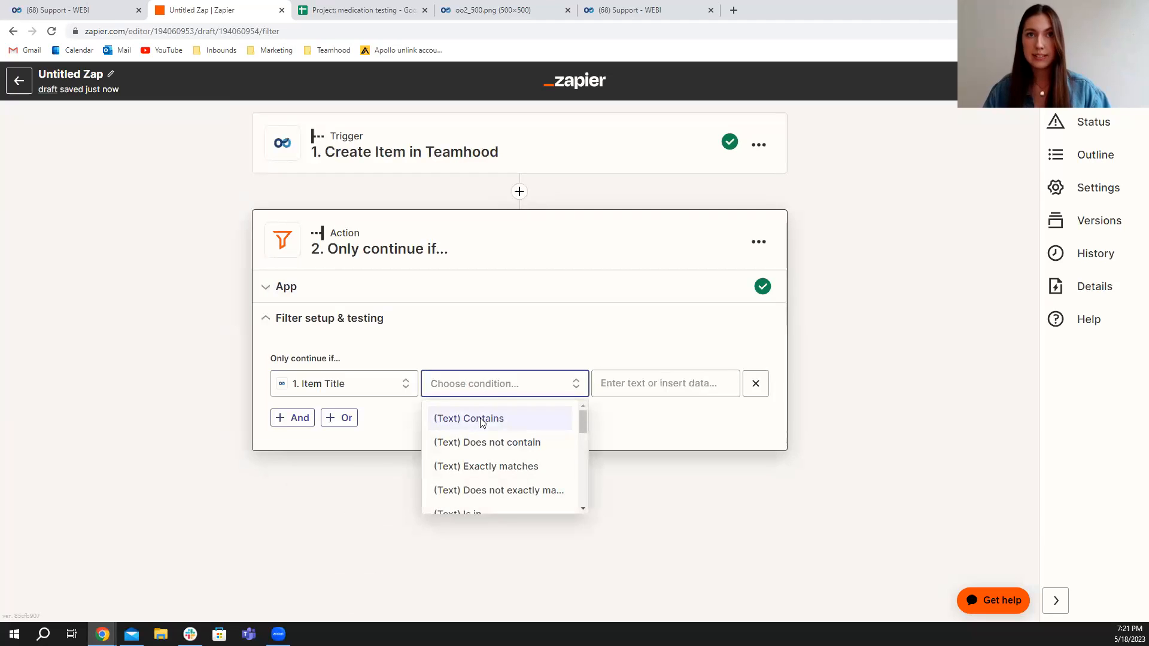
click(478, 420)
click(640, 384)
text(enterprise)
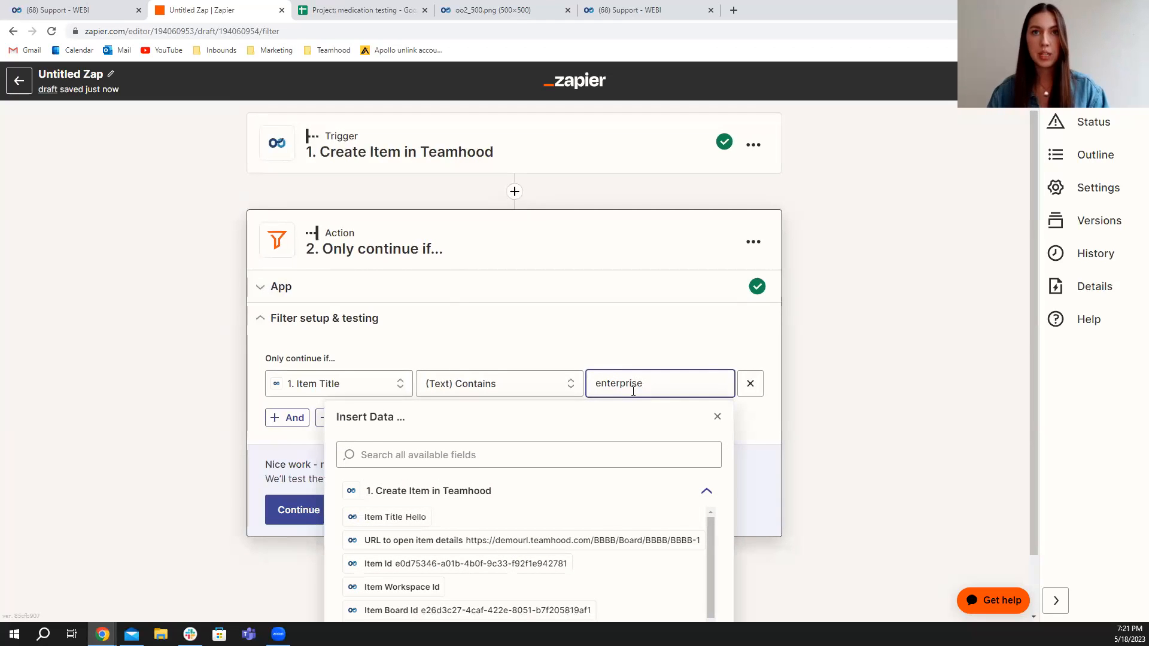
click(584, 345)
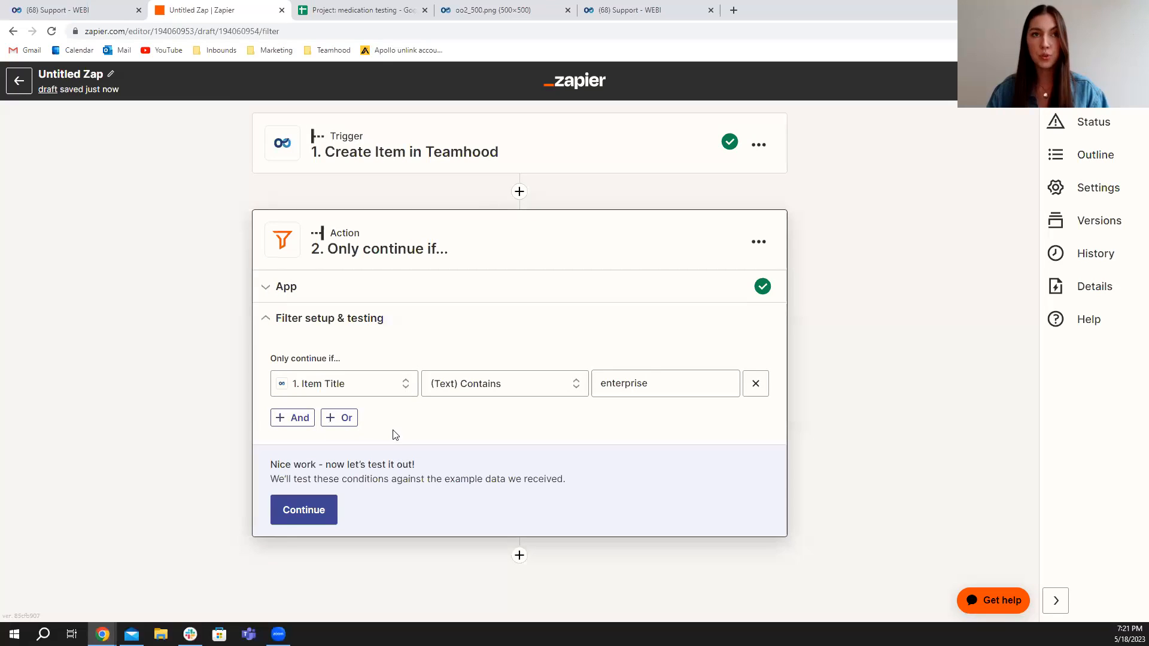
click(304, 510)
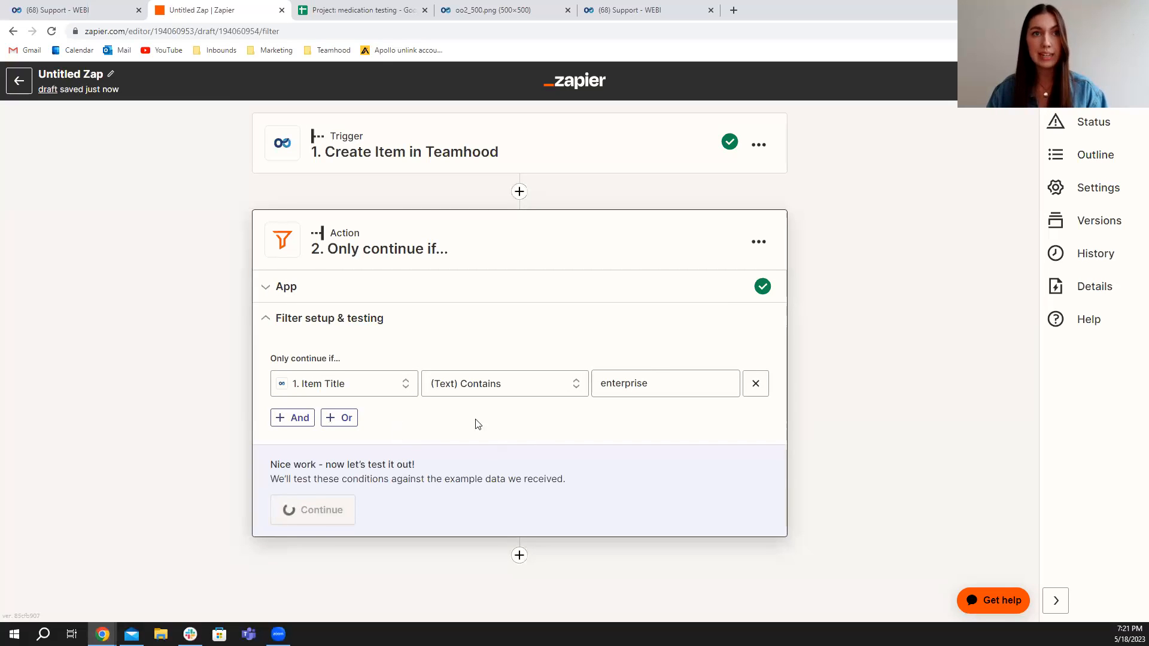
click(344, 510)
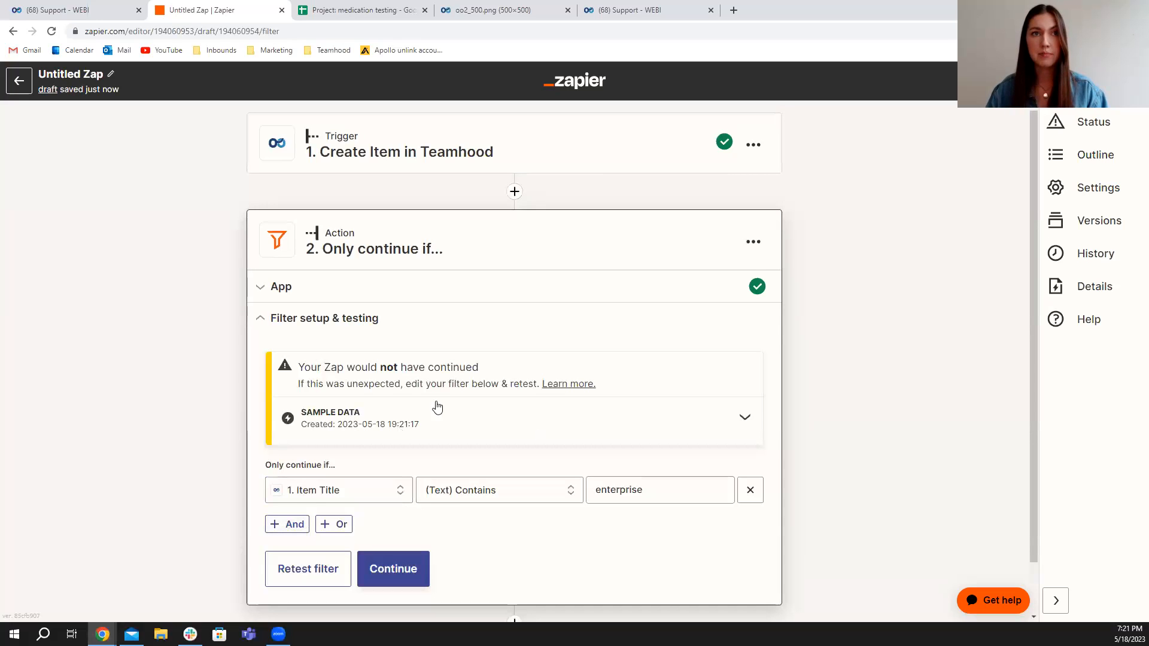
- Add a Slack action after the filter with the Send Direct Message event, and continue to its action settings
scroll(433, 440, down, 2)
click(516, 568)
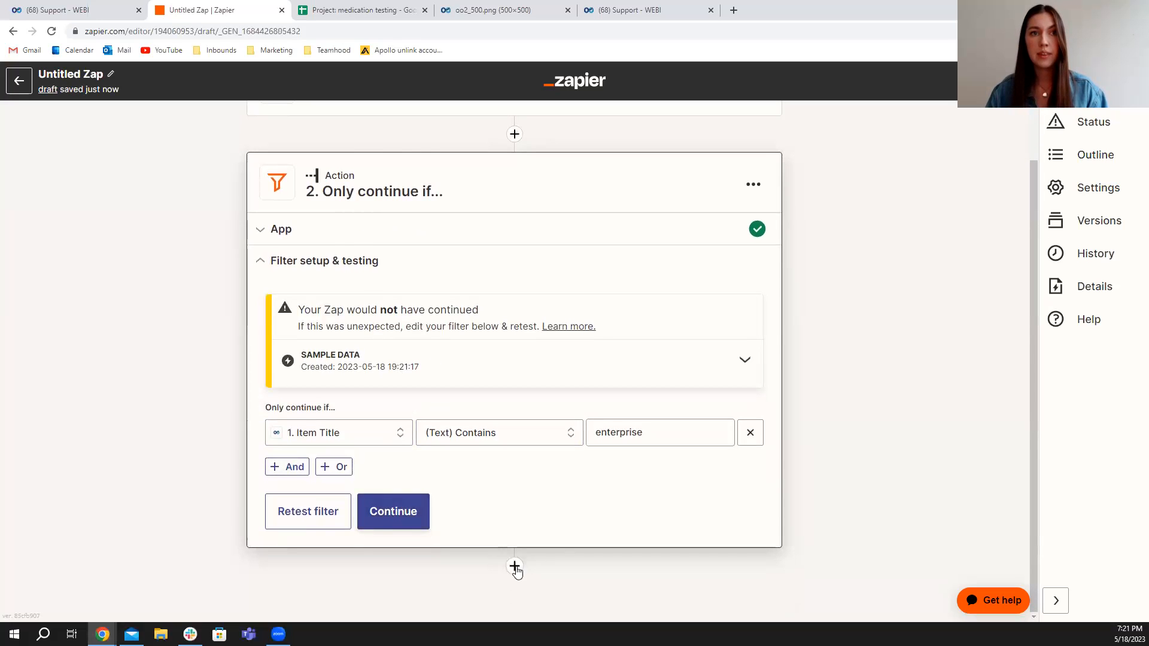
click(317, 433)
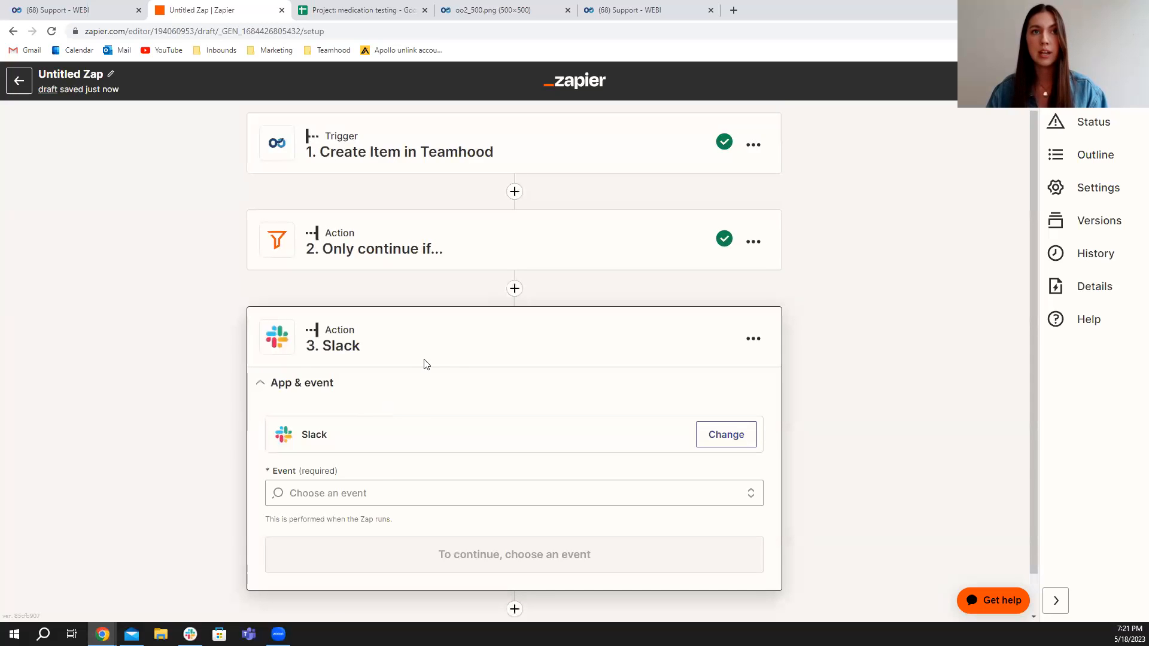
click(388, 451)
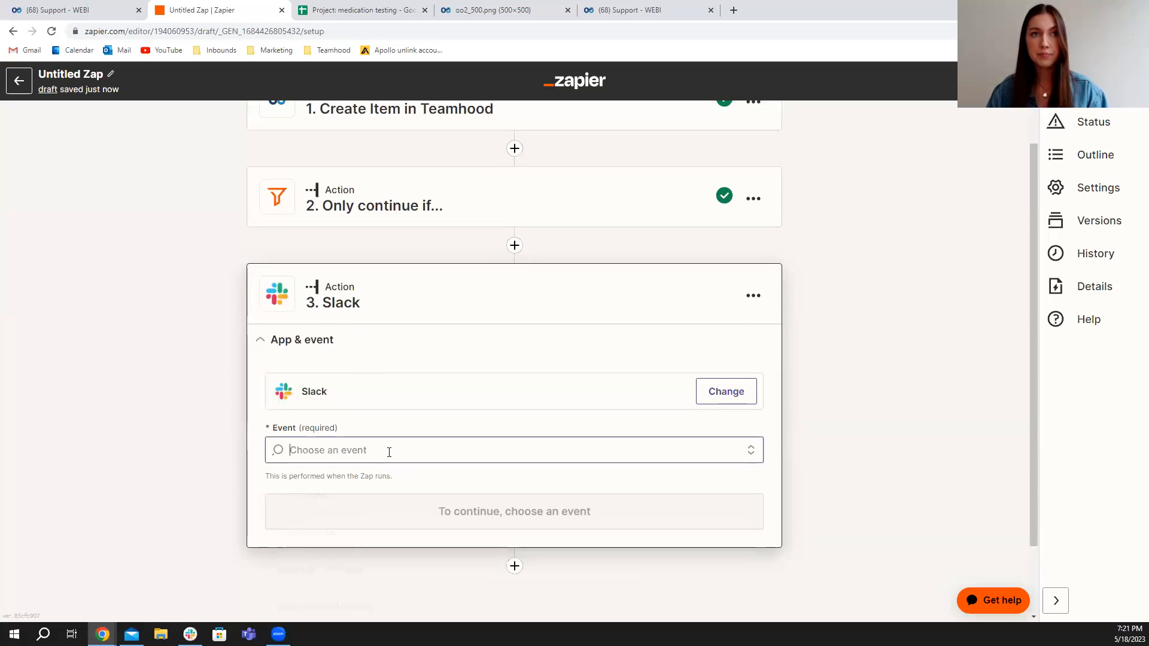
scroll(429, 468, down, 1)
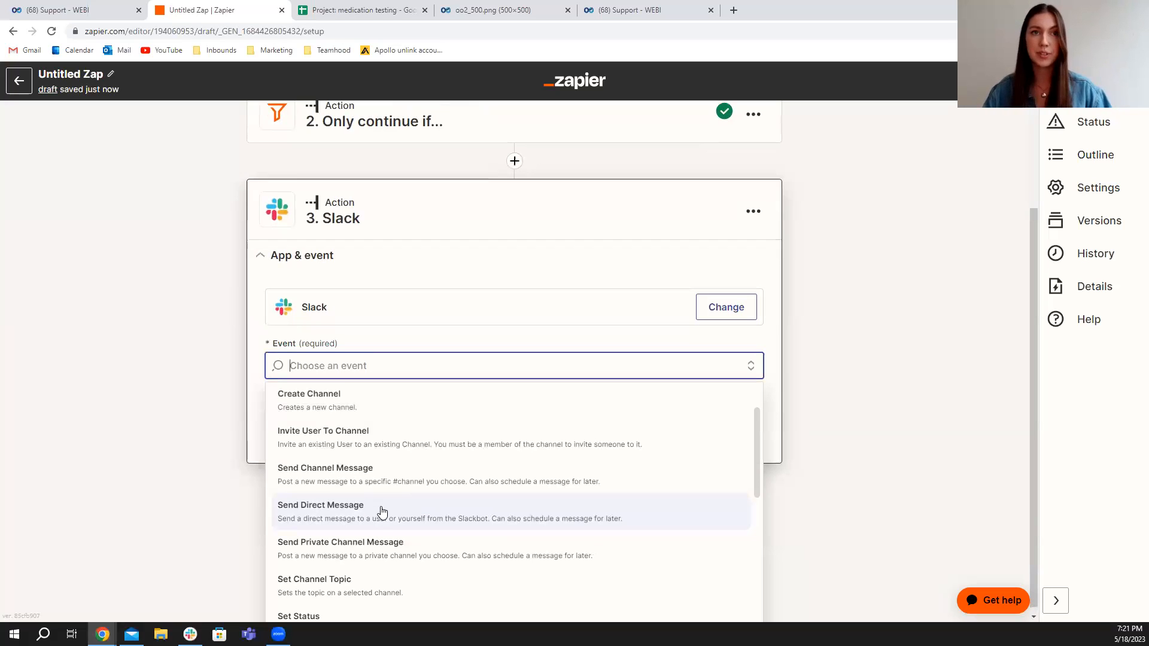
click(318, 513)
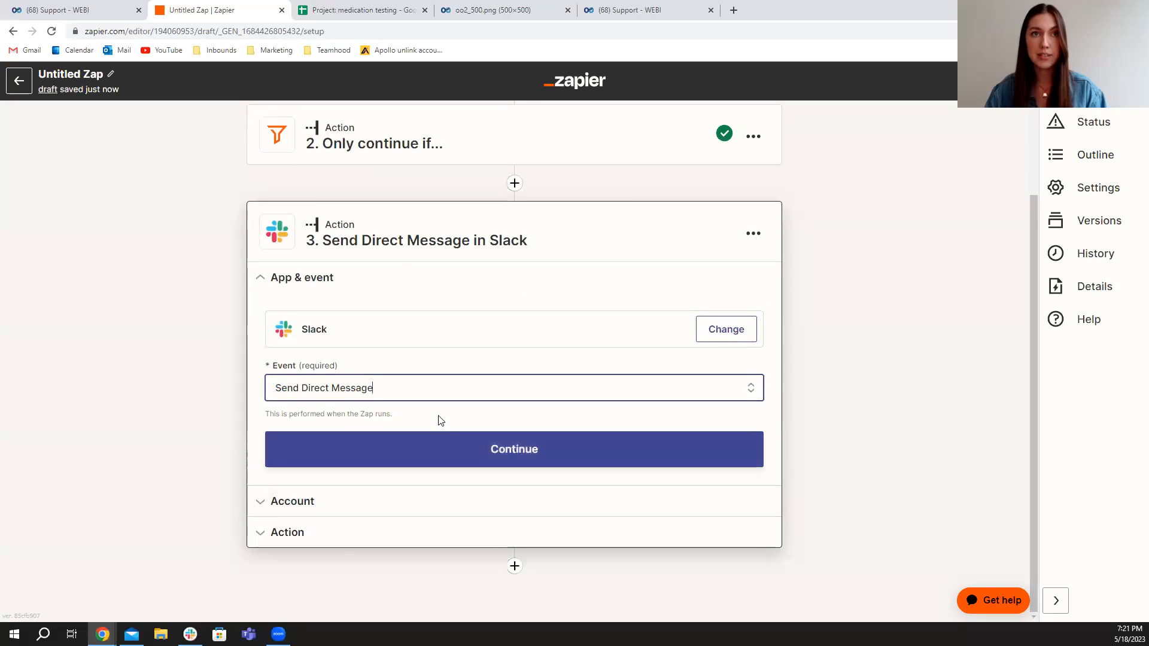
click(467, 450)
click(316, 480)
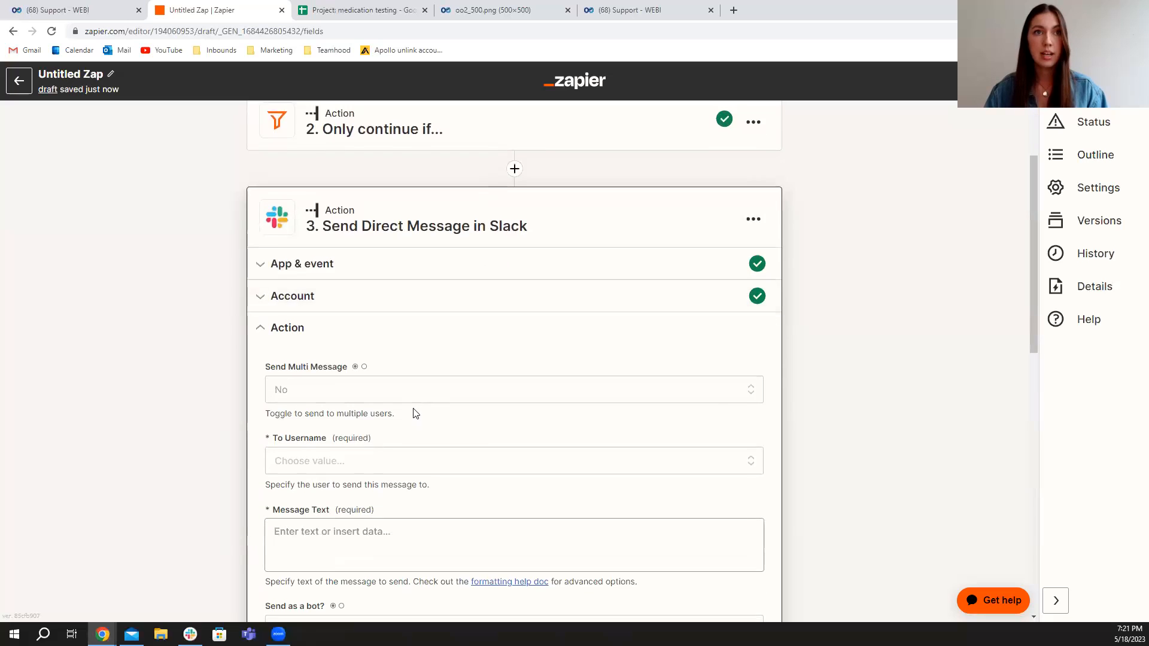
- Choose the team member who receives the direct message as the To Username value
scroll(383, 389, down, 1)
click(366, 340)
text(deim)
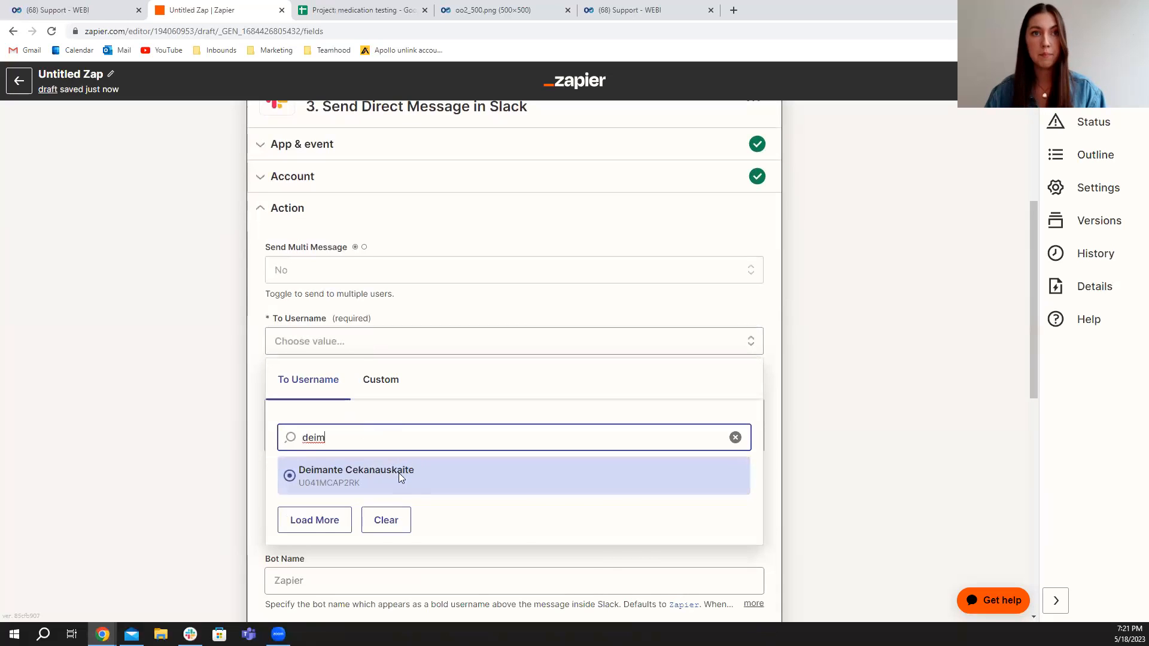
click(399, 473)
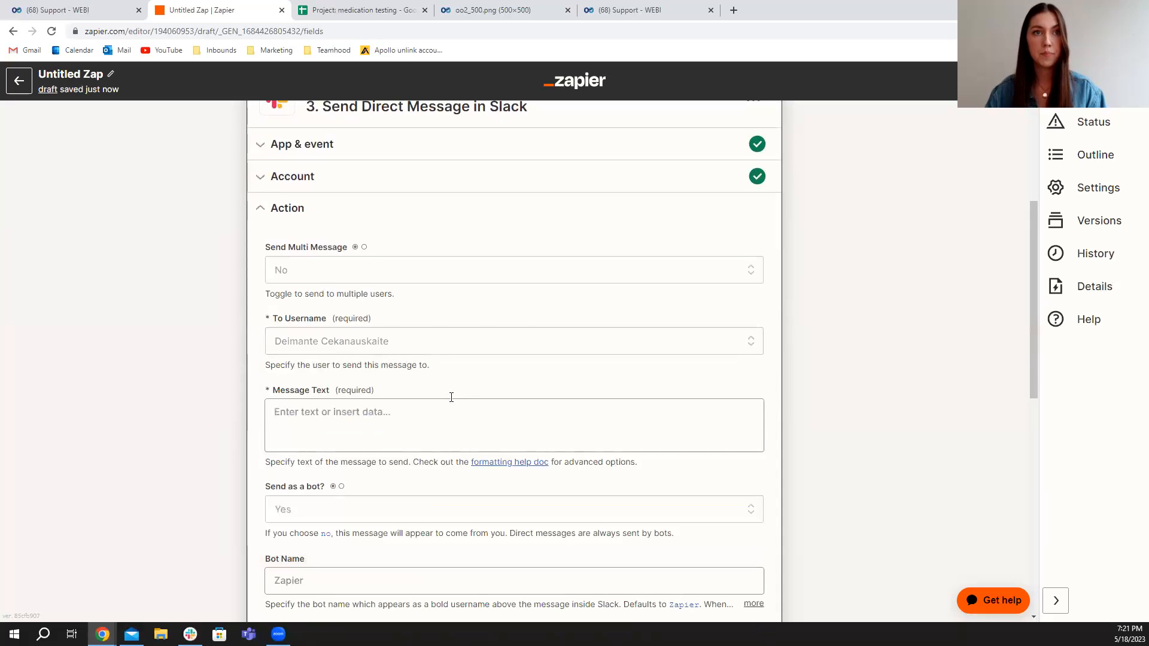
- Write the message text "Enterprise contact request:" followed by the URL to open item details from the Create Item trigger
scroll(302, 299, down, 1)
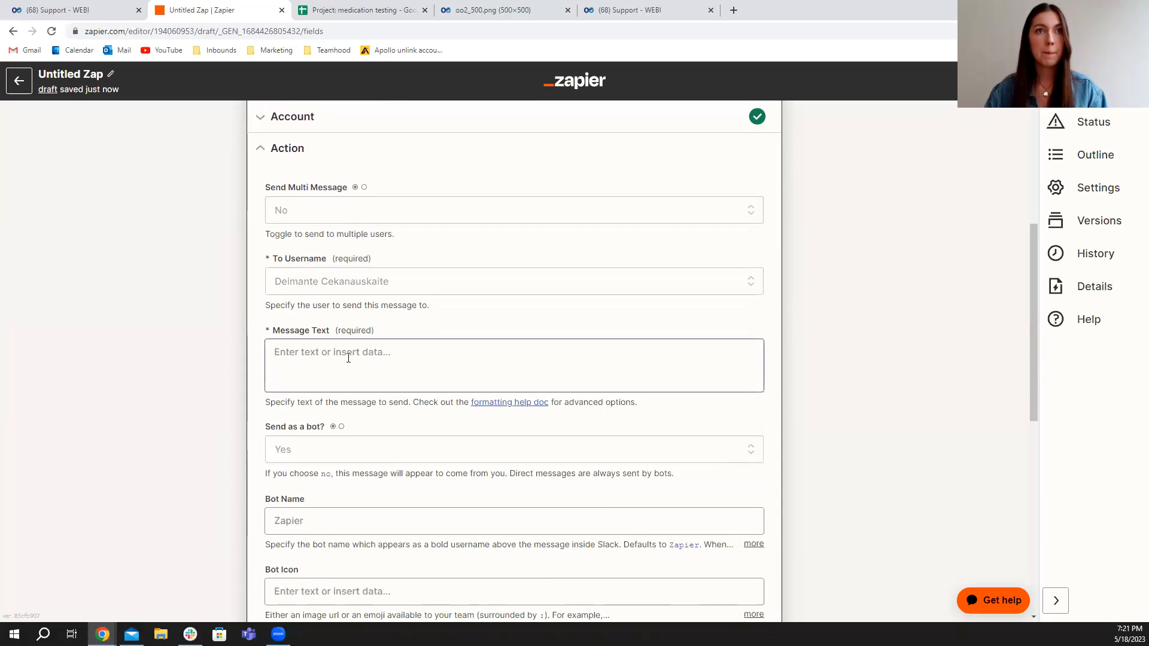
click(350, 357)
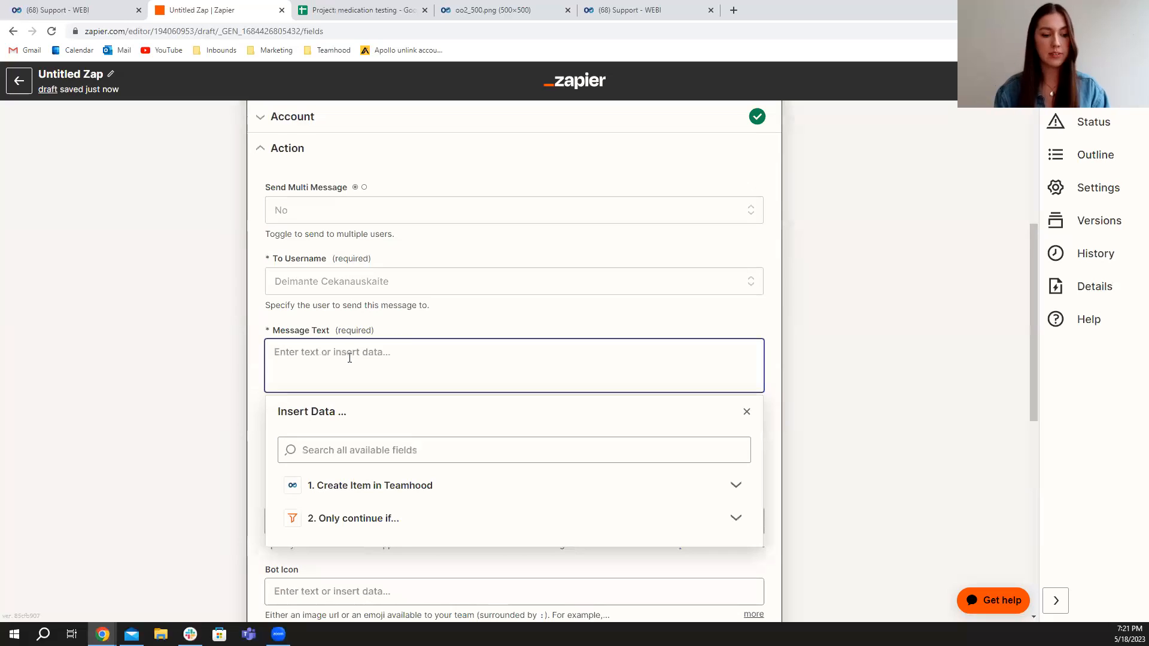
text(Enterpris)
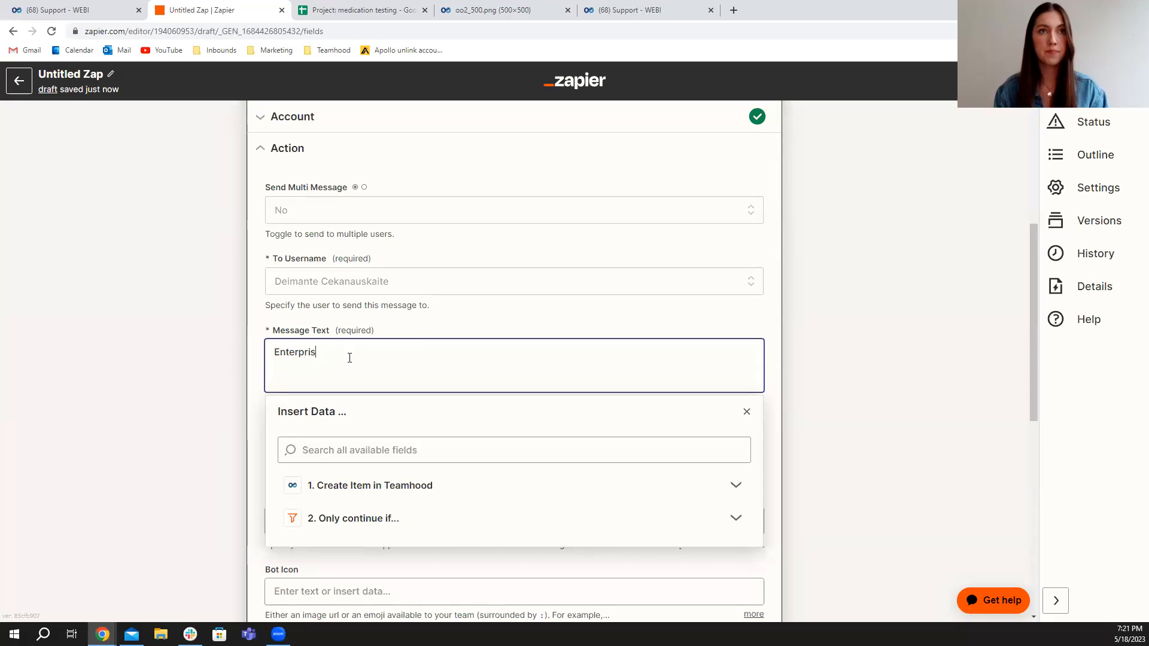
text(e contact request)
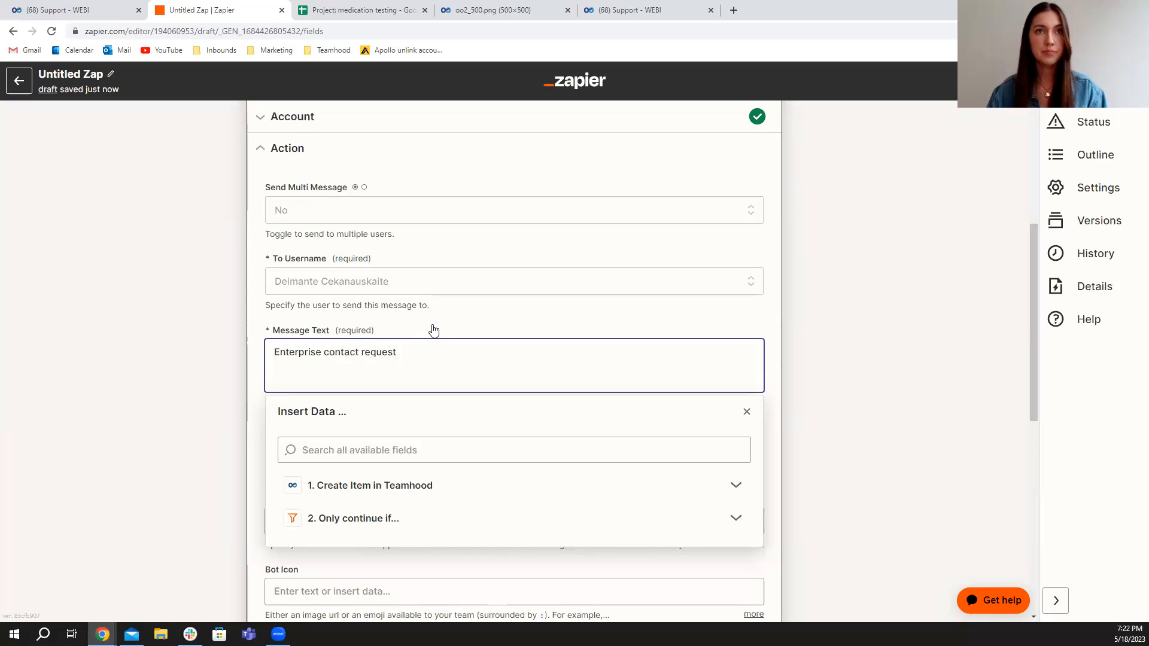
text(:)
click(436, 488)
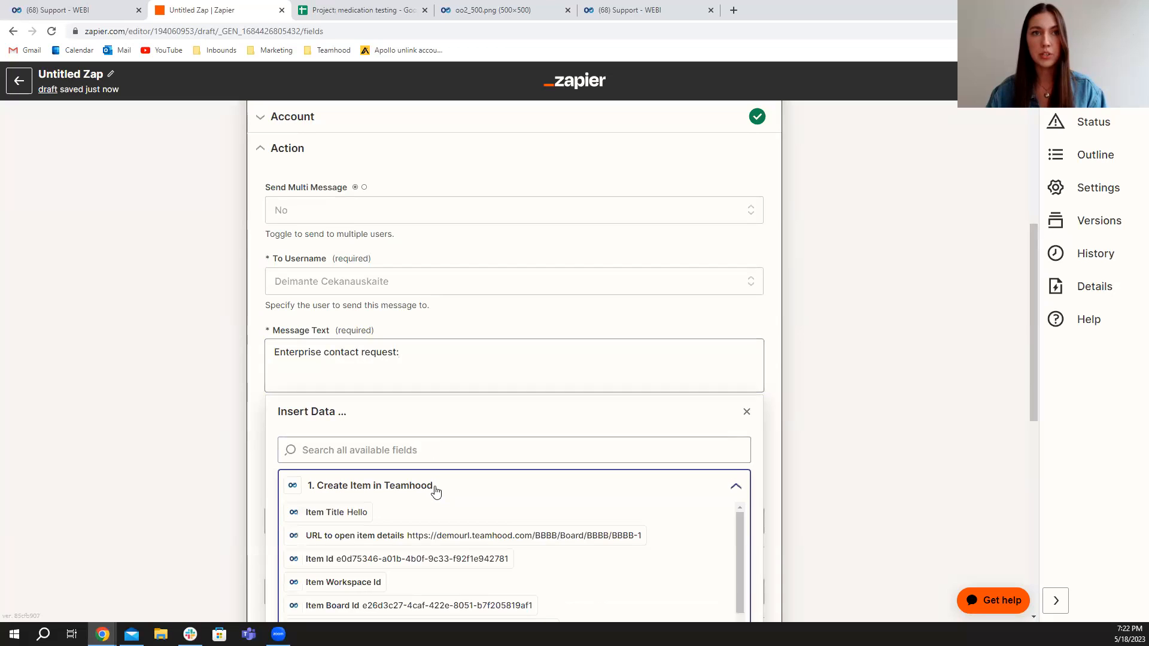
click(460, 321)
- Set the bot name of the direct message to Teamhood
scroll(449, 390, down, 2)
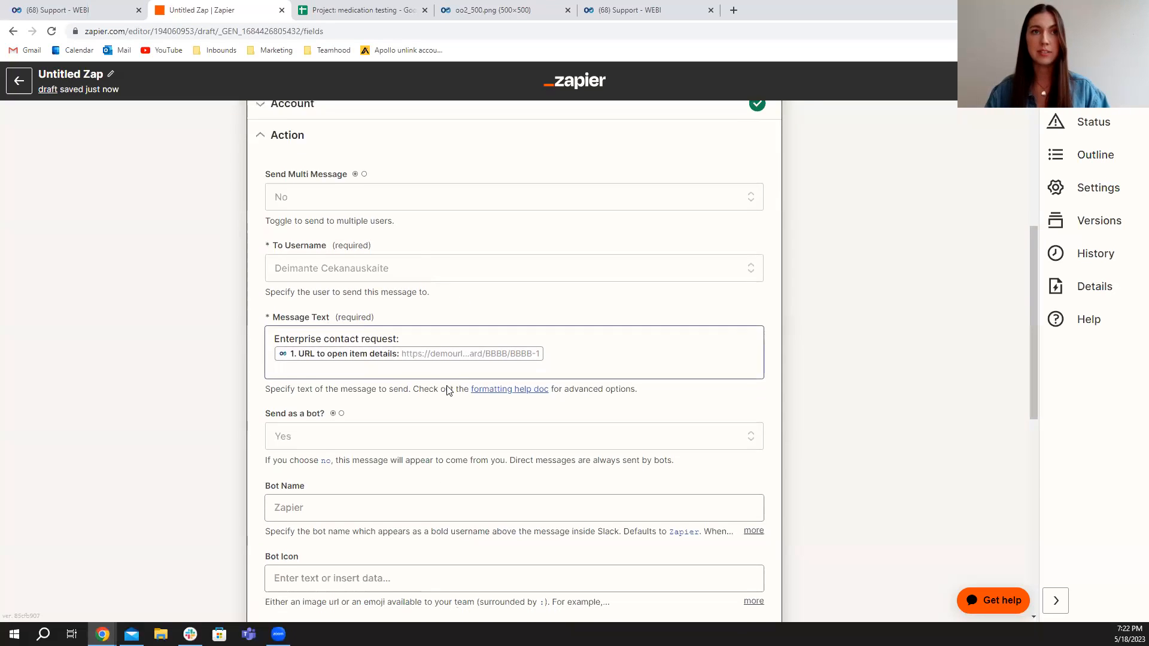
click(340, 412)
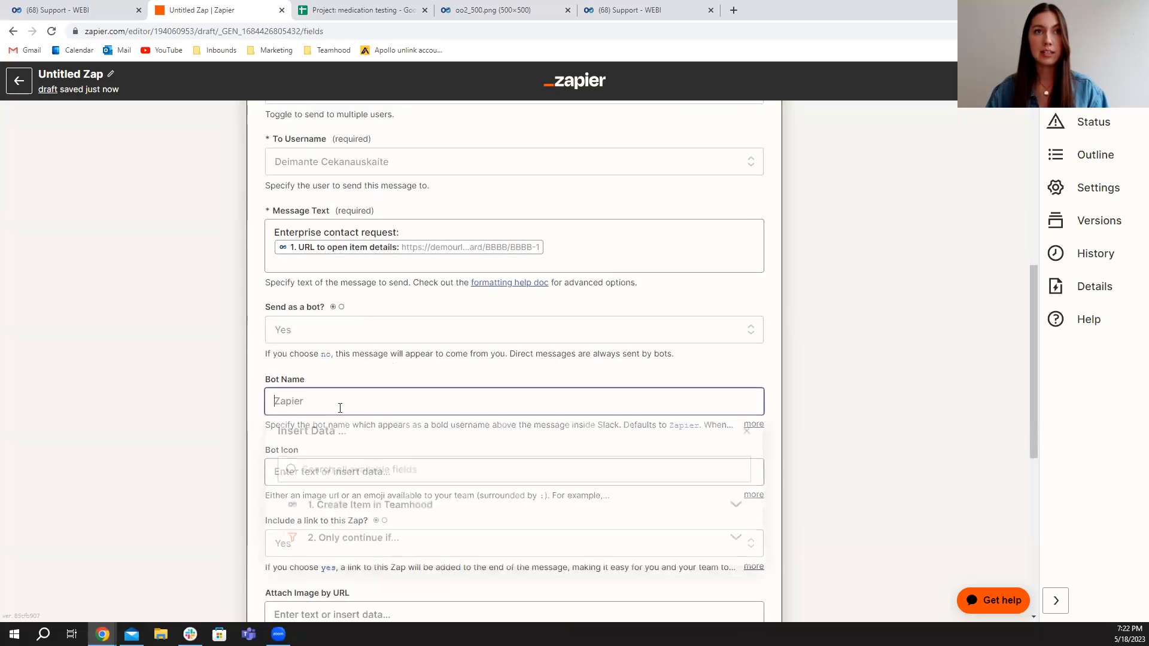
text(Teamhood)
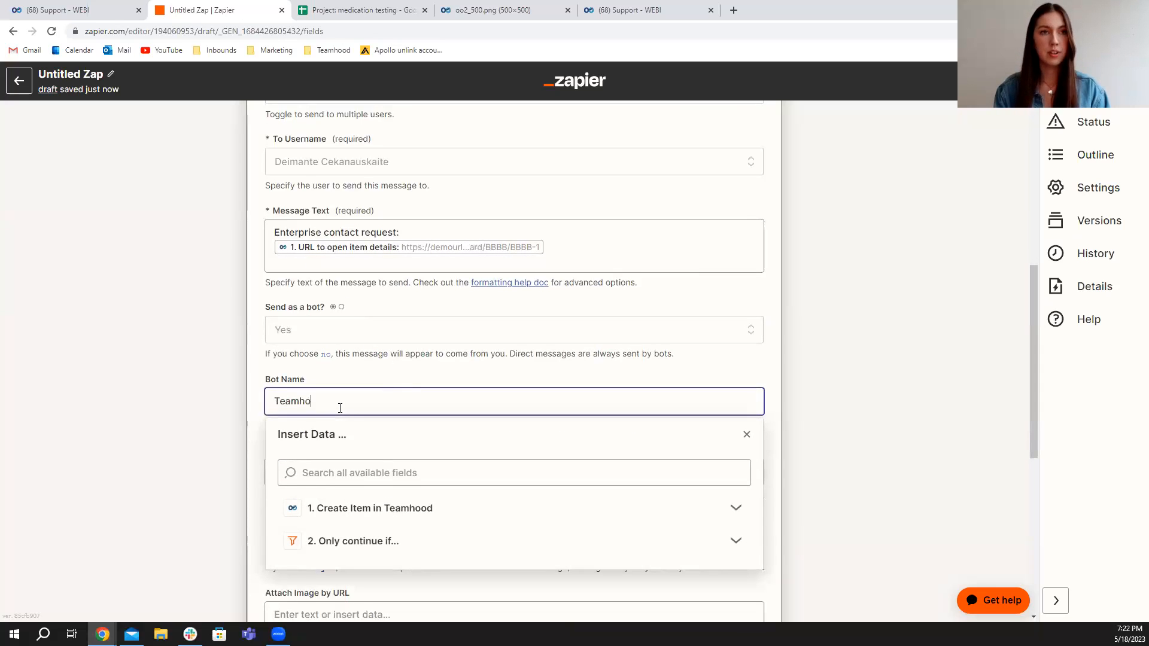
click(357, 377)
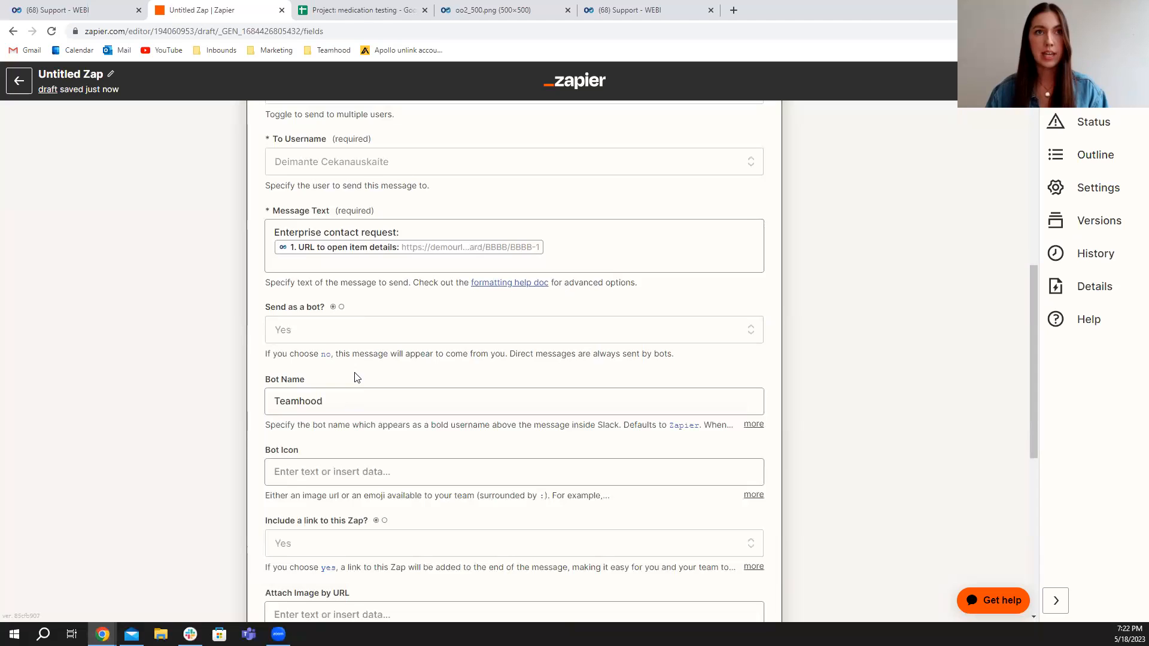
- Copy the address of the oo2_500.png logo image from its browser page and use it as the Bot Icon
scroll(356, 377, down, 1)
click(492, 10)
click(461, 31)
key(ctrl+c)
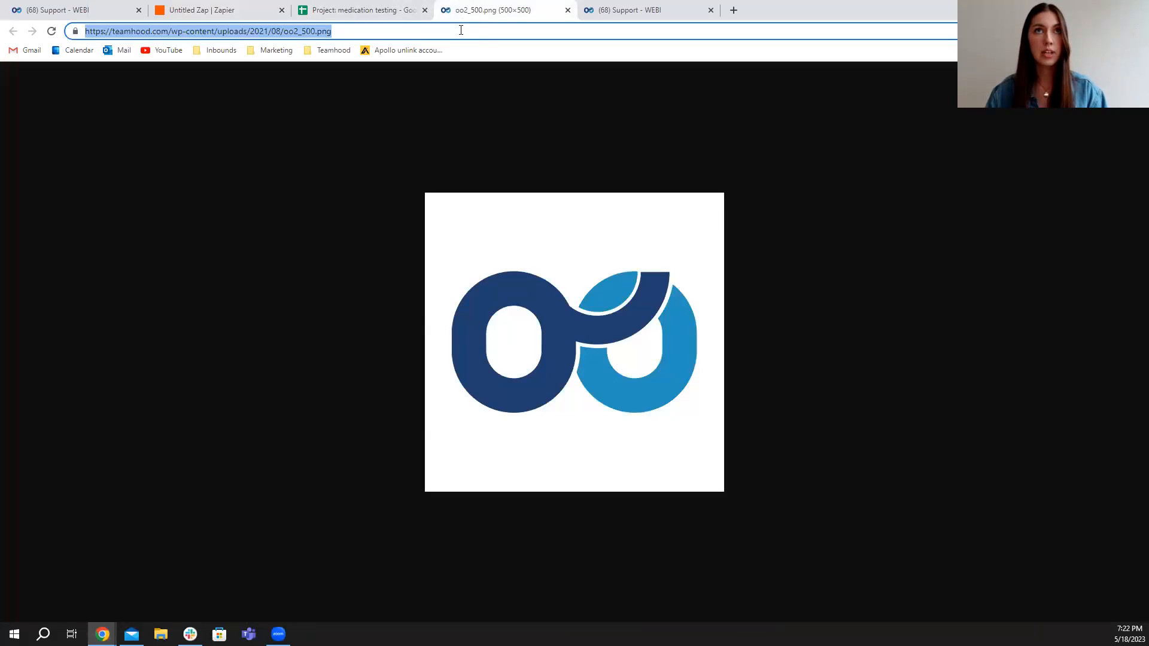
click(271, 17)
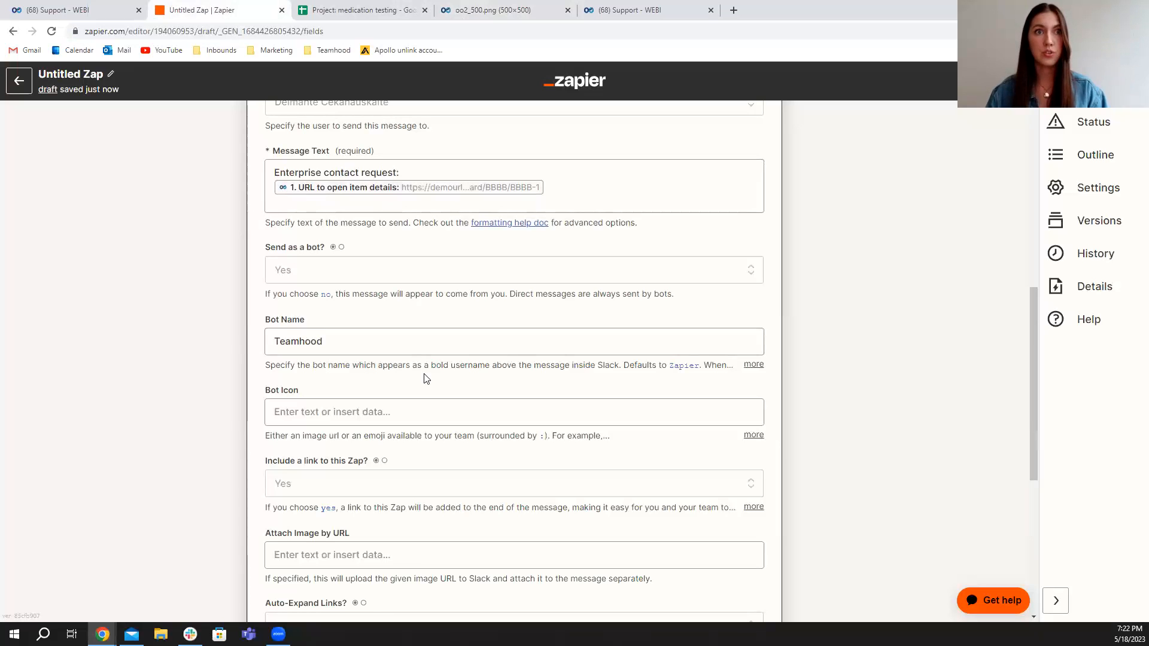
scroll(407, 371, down, 1)
click(398, 353)
key(ctrl+v)
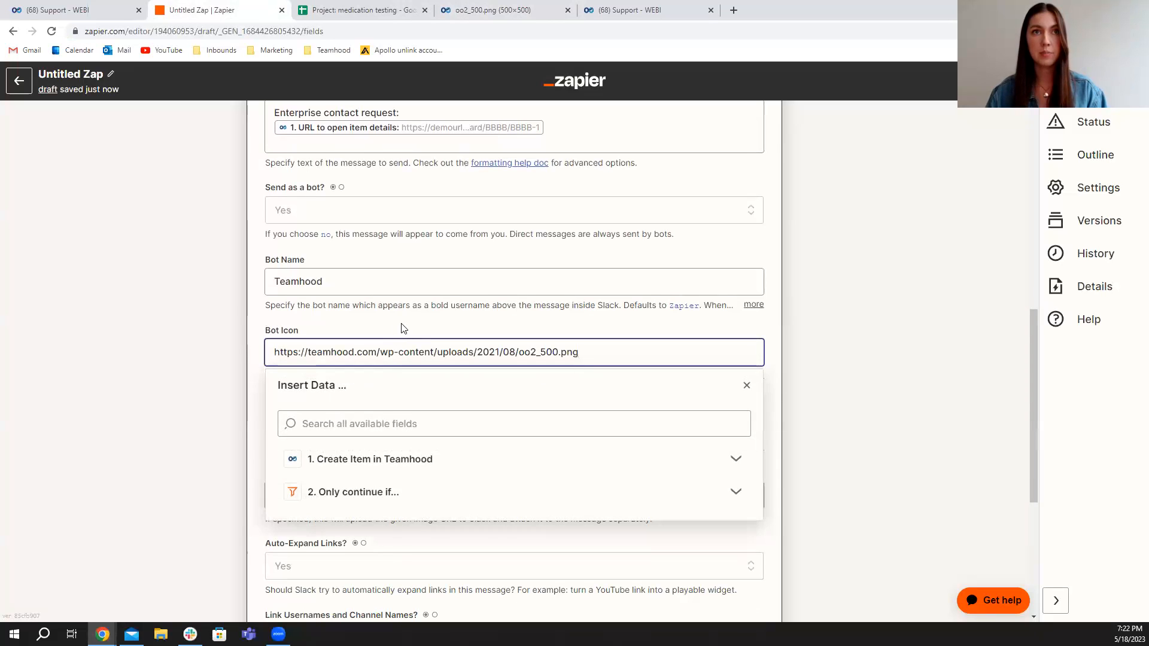
click(404, 329)
- Keep the remaining message options, continue to the test, and send a test direct message to Slack
scroll(476, 244, down, 2)
scroll(367, 418, down, 3)
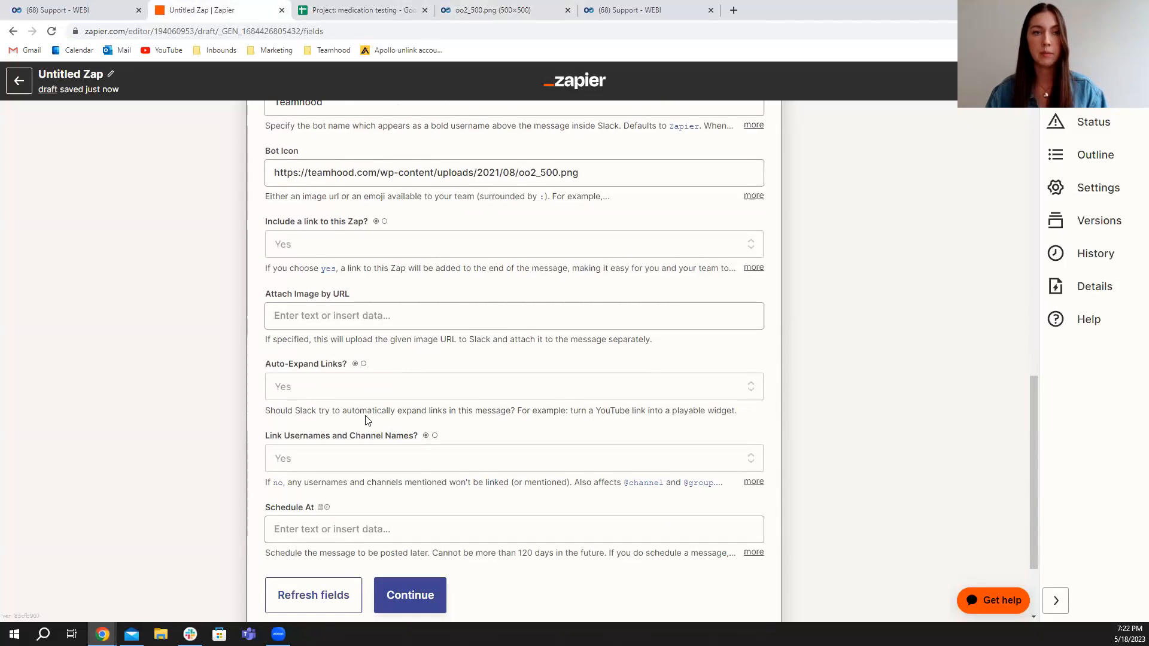
click(410, 490)
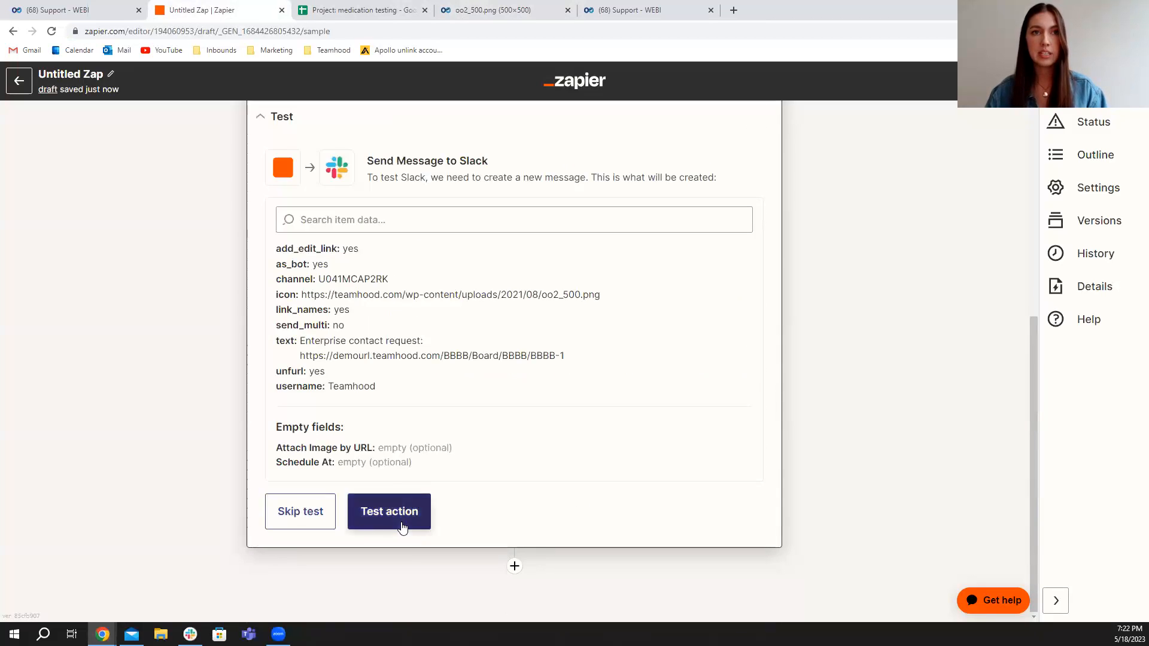
click(414, 522)
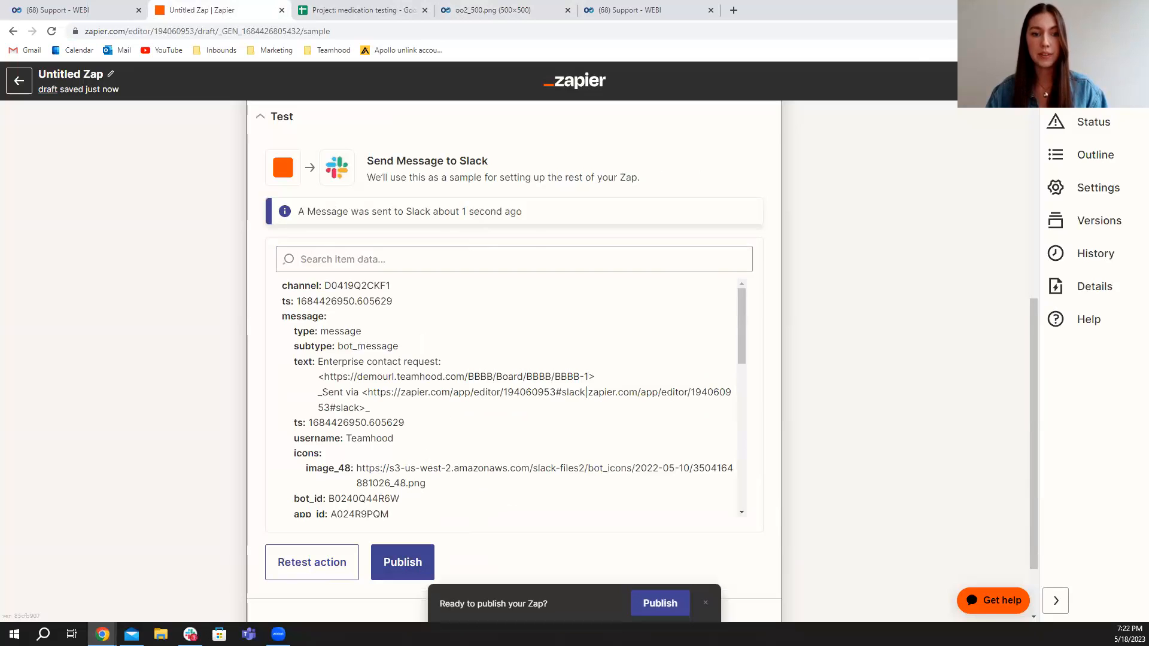
- Switch to Slack, close the coworker's direct message entry, and open the Slackbot conversation to check the test message
key(alt+Tab)
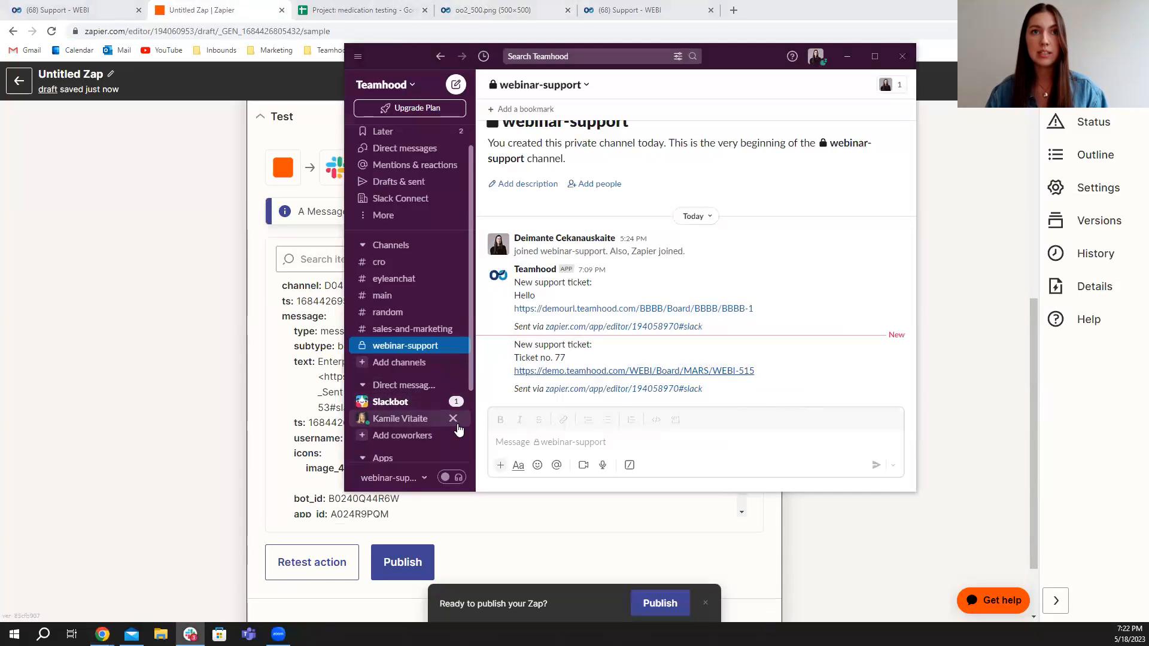
click(453, 419)
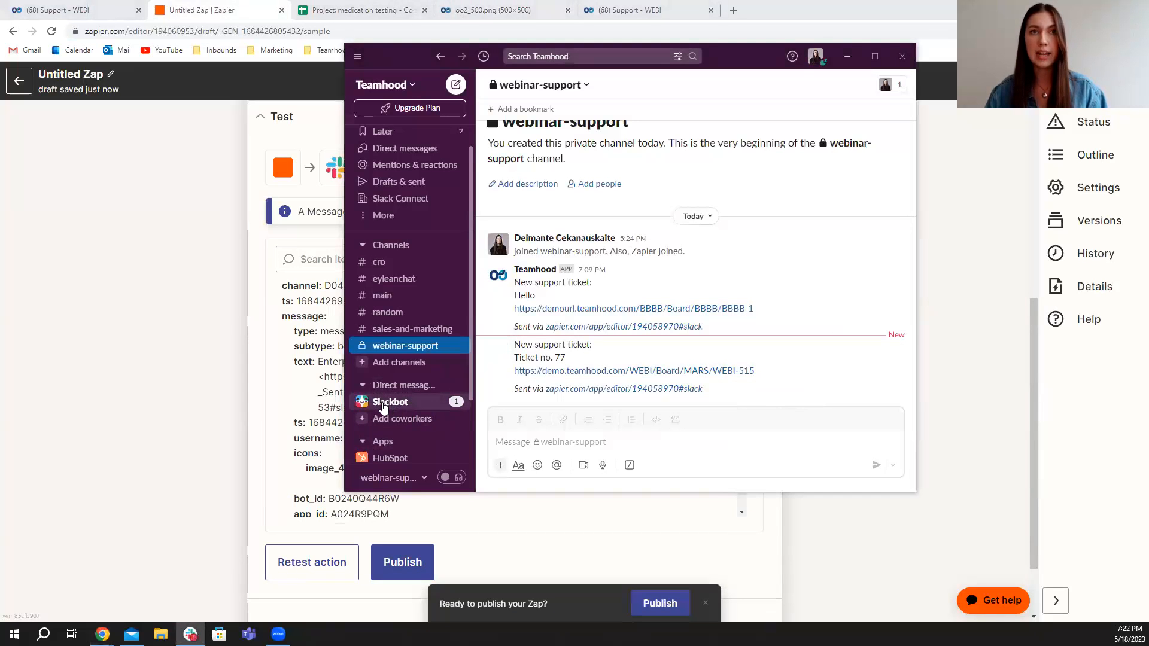
click(397, 406)
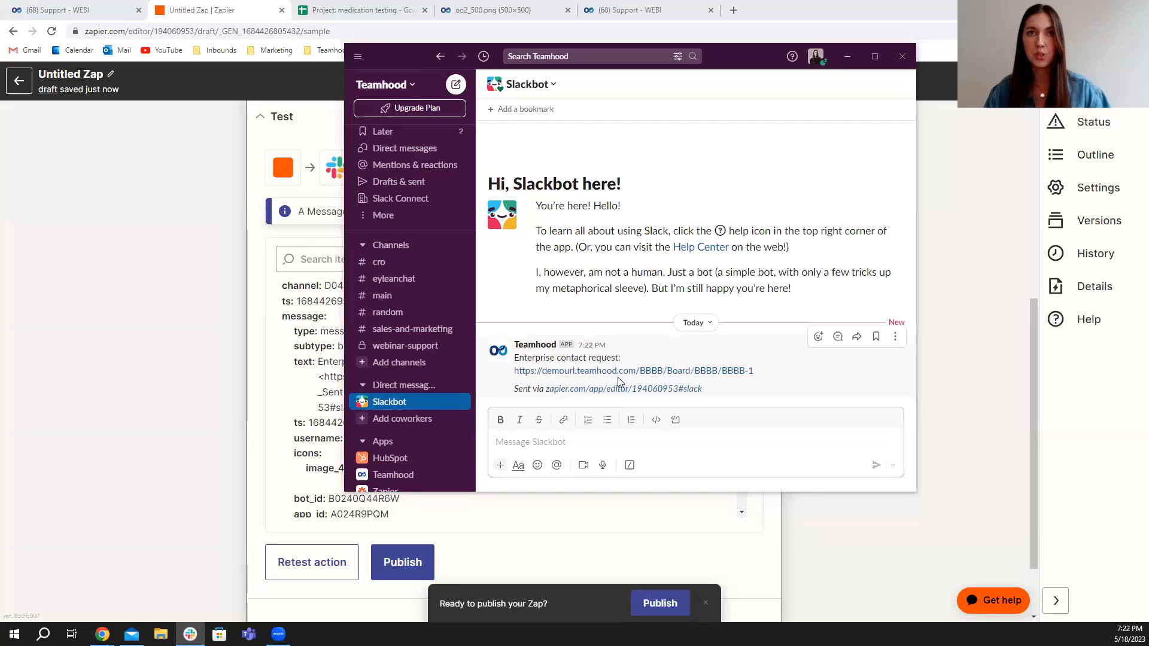
- Go back to Zapier, publish the Zap, and return to the Zaps list
click(847, 57)
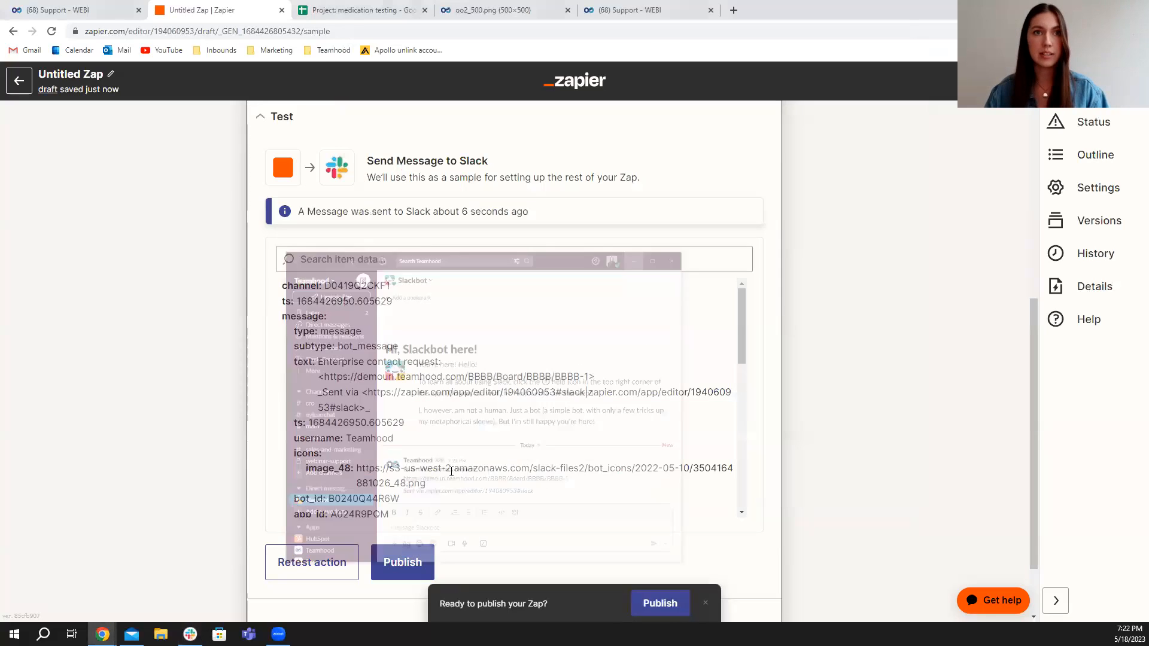
click(411, 560)
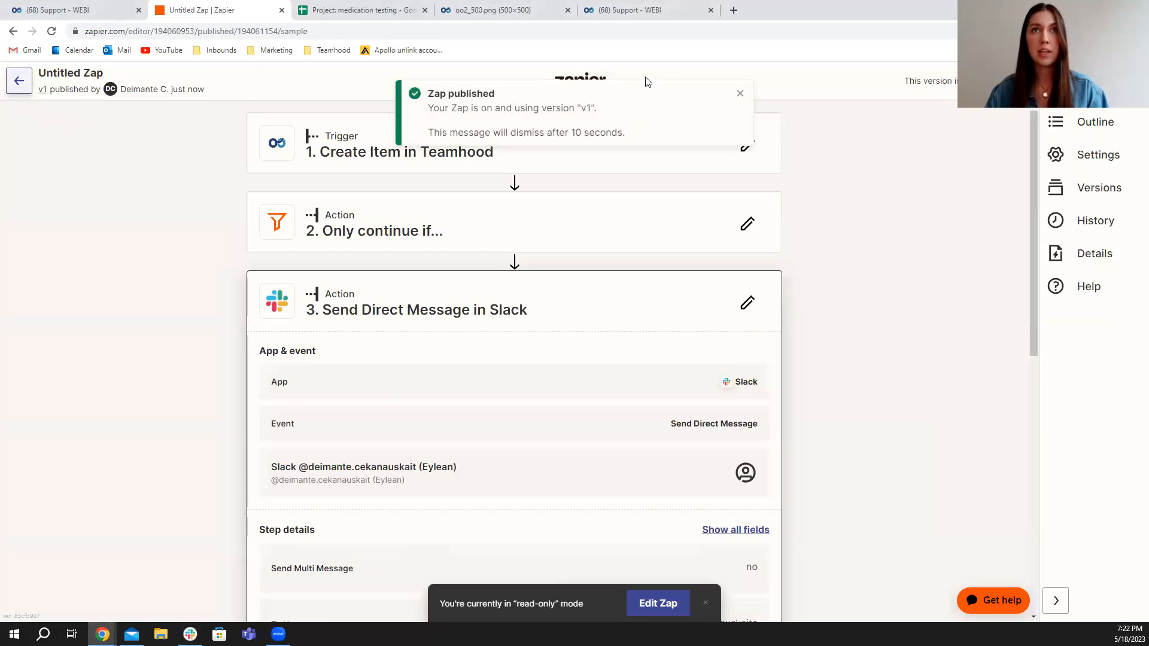
click(20, 81)
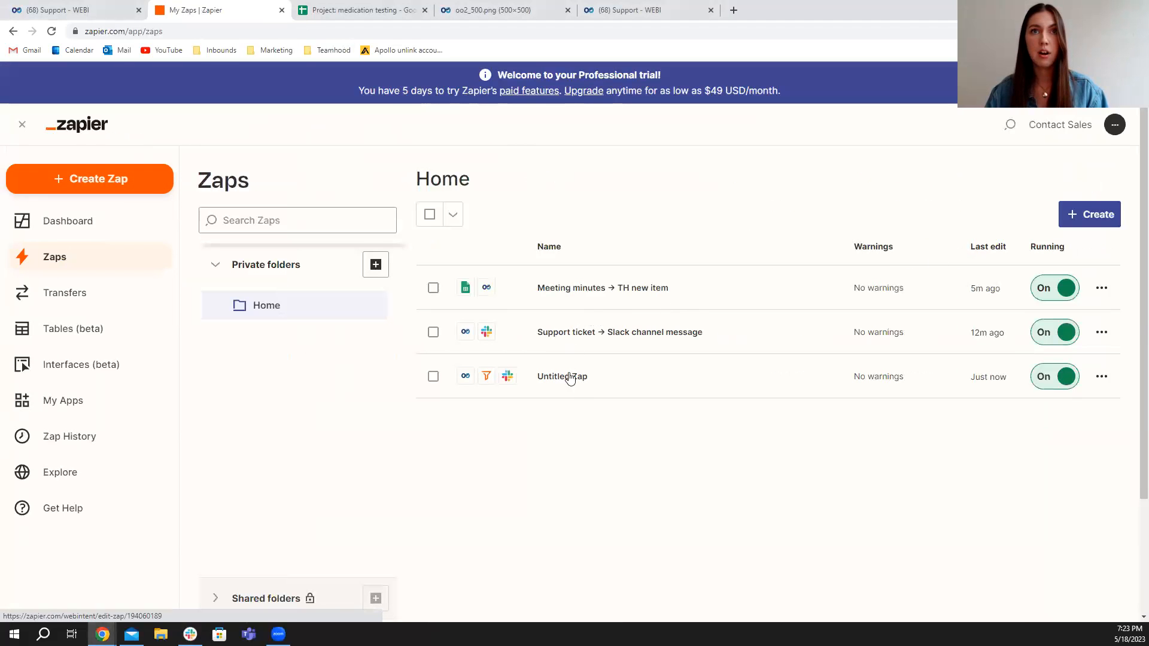
- On the Teamhood Support board, create the item "Inquiry for enterprise plans" under To Do in the Incoming tickets row
click(76, 11)
click(297, 225)
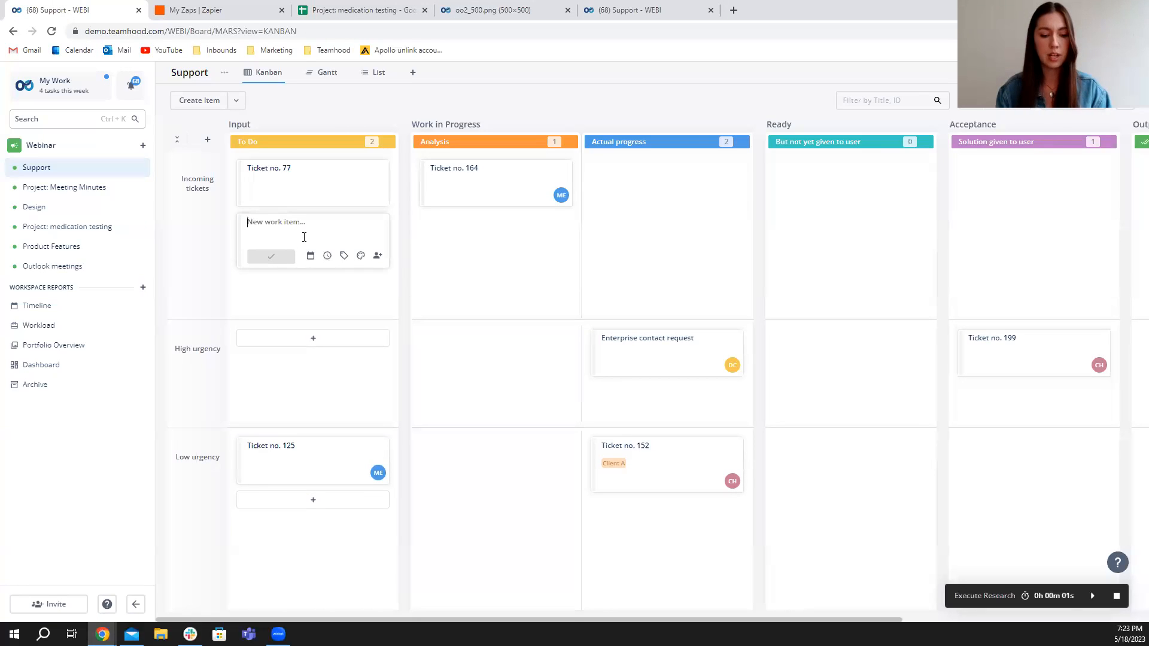
text(In)
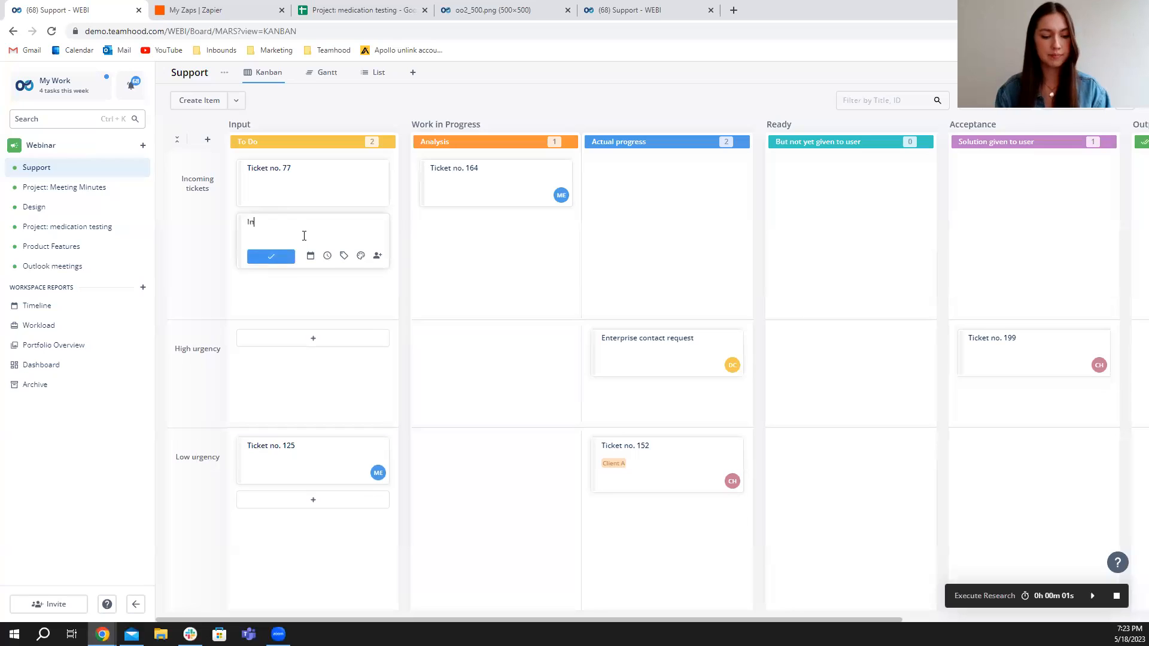
text(quiry for enterprise p)
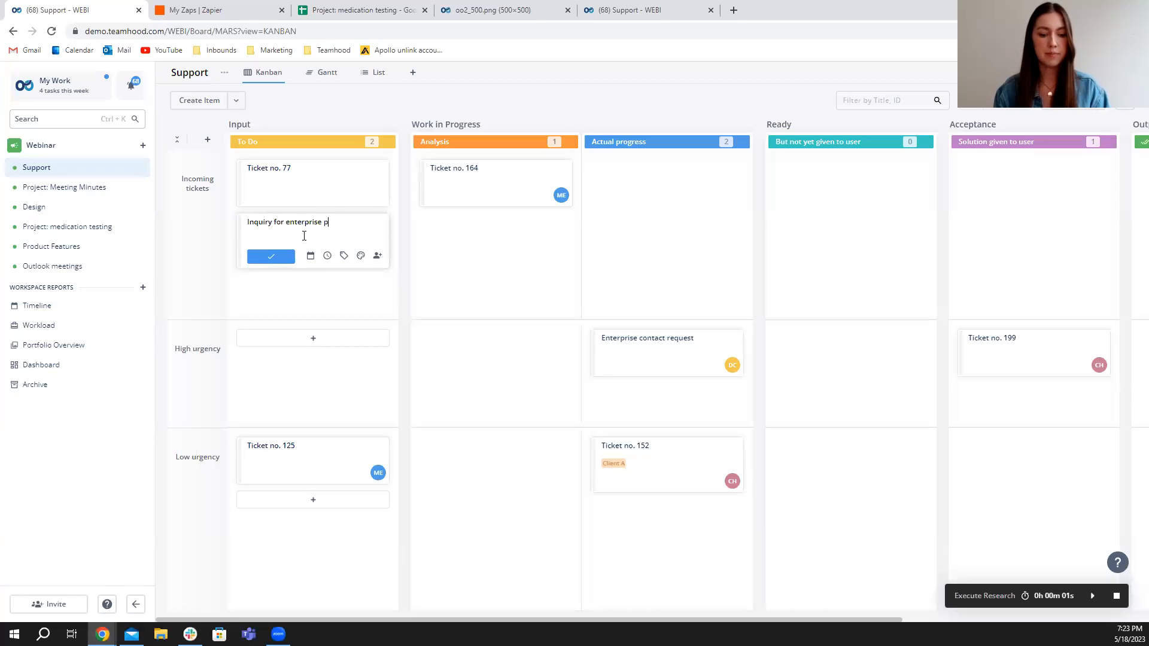
text(lans)
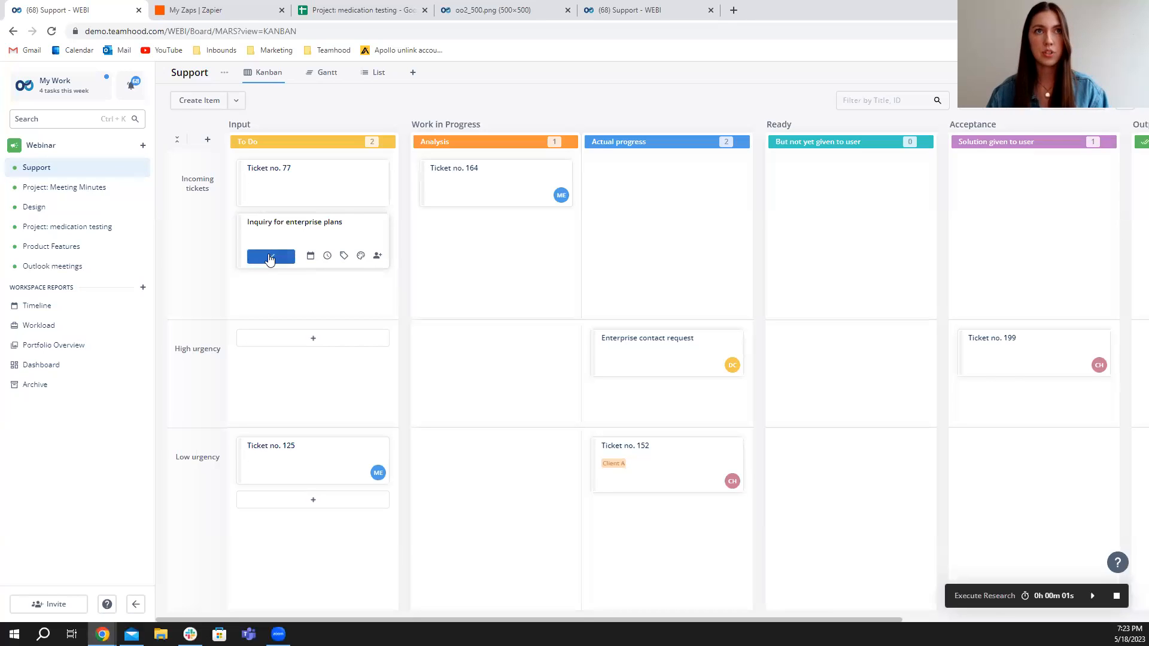
click(281, 260)
click(410, 91)
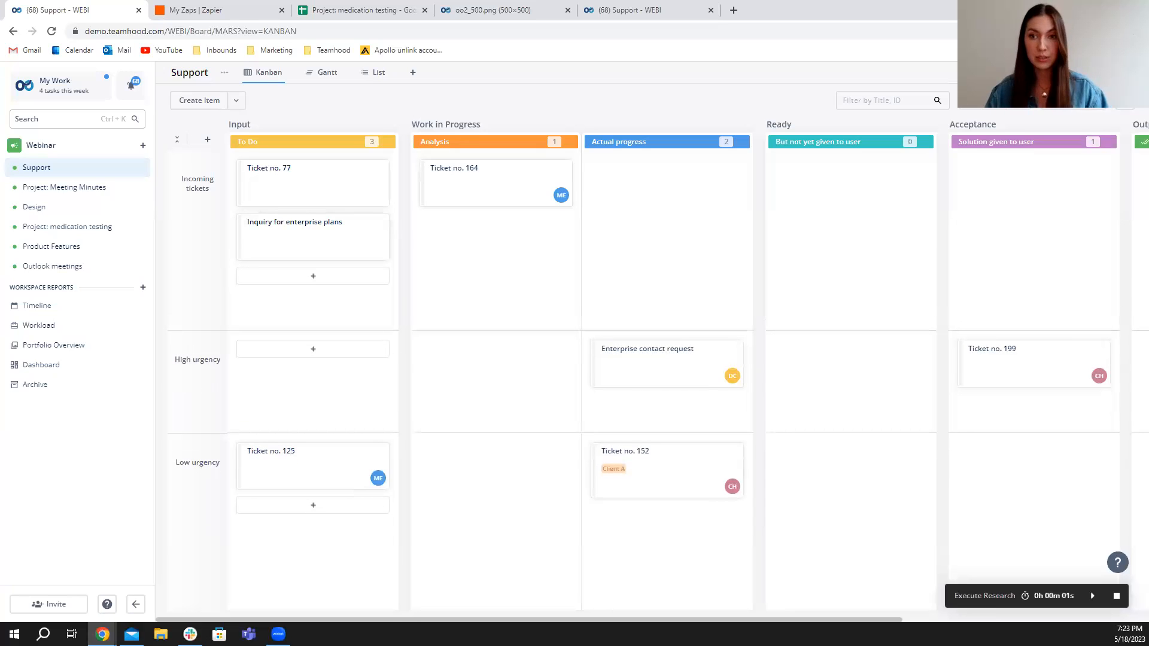
- Switch to Slack and check the Slackbot conversation for the new enterprise contact request message
click(191, 634)
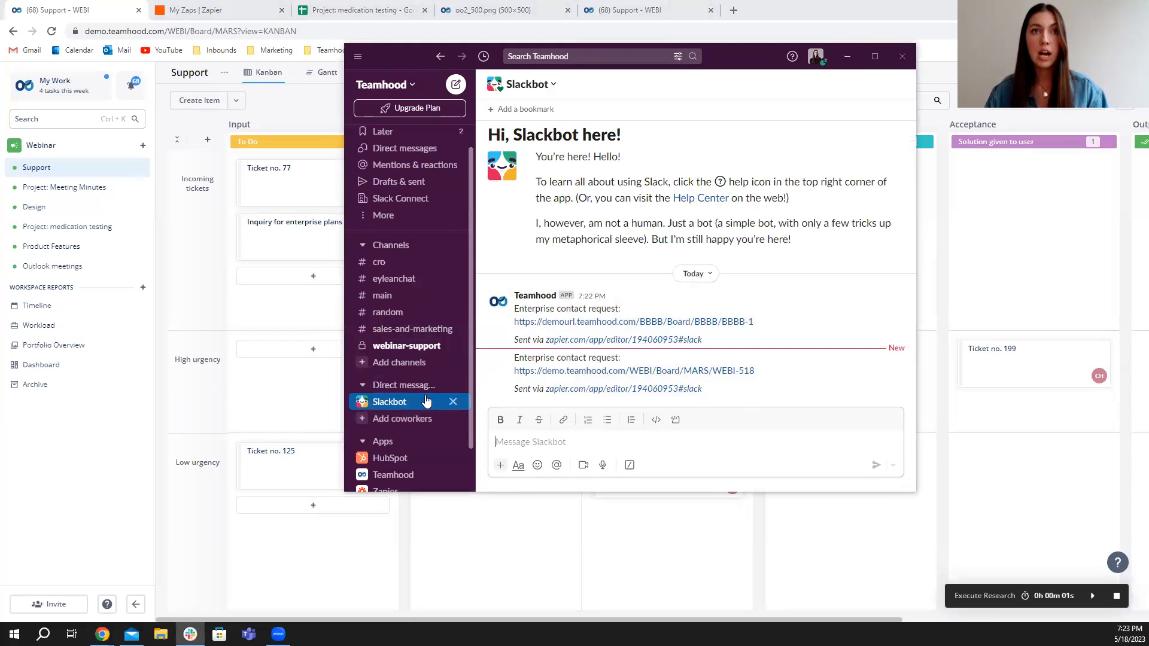
- Check the webinar-support channel for the new support ticket message, and return to the Slackbot conversation
click(406, 349)
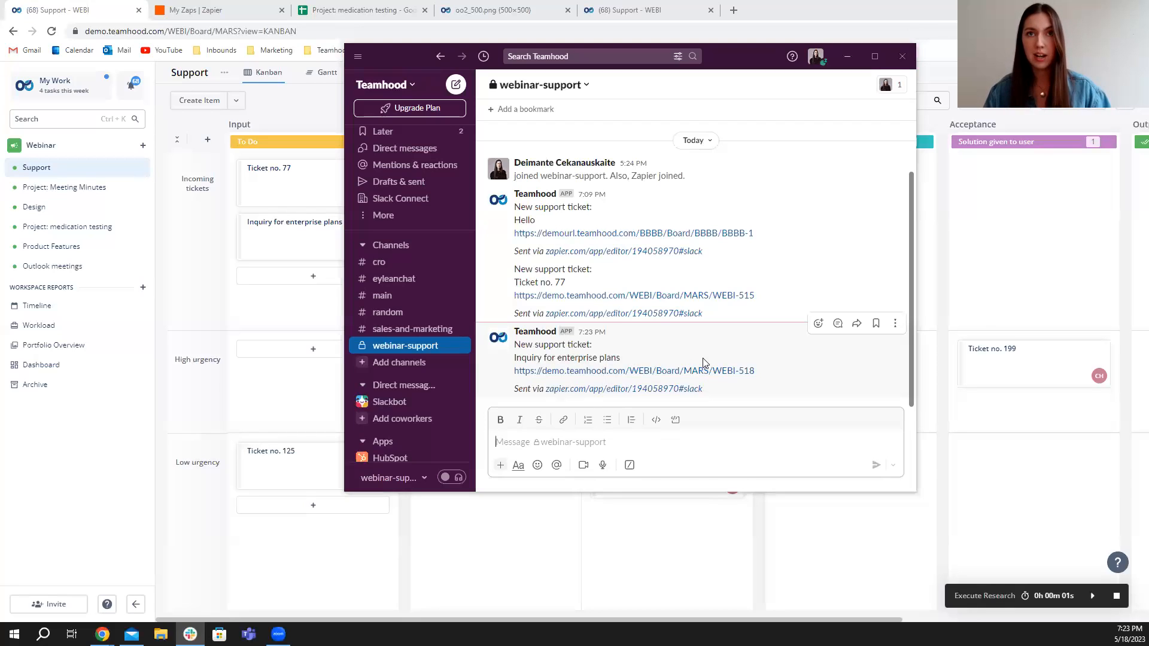
click(490, 405)
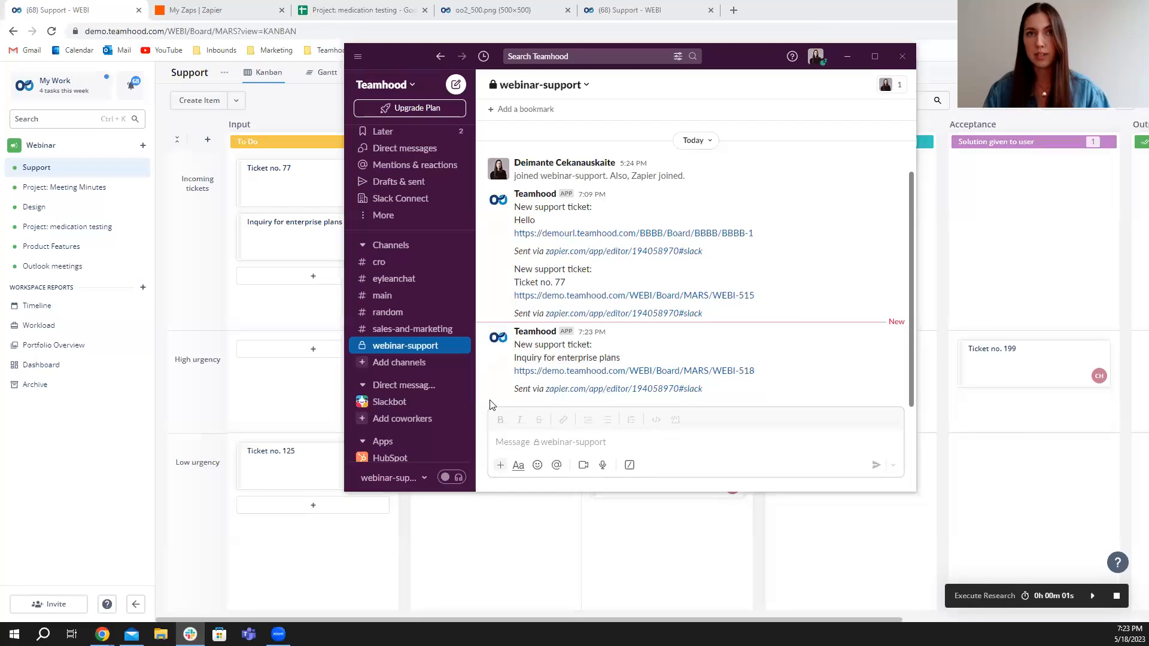
click(396, 401)
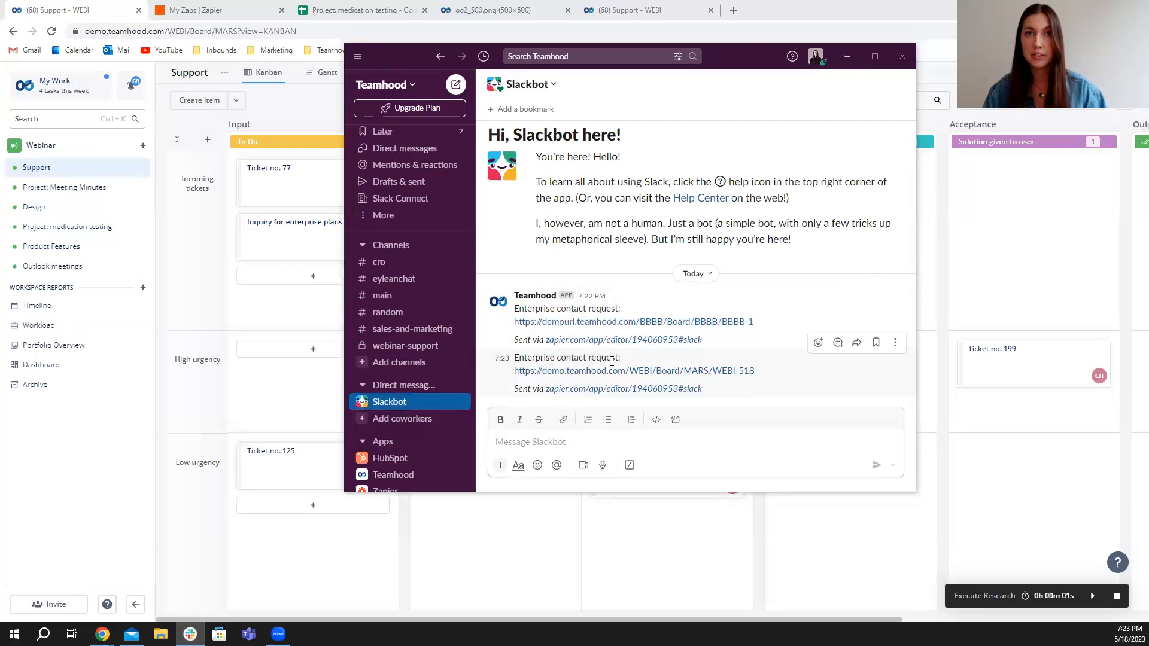
- Open the newest enterprise contact request's Teamhood link, assign the item "Inquiry for enterprise plans" to yourself, and close the item
click(554, 372)
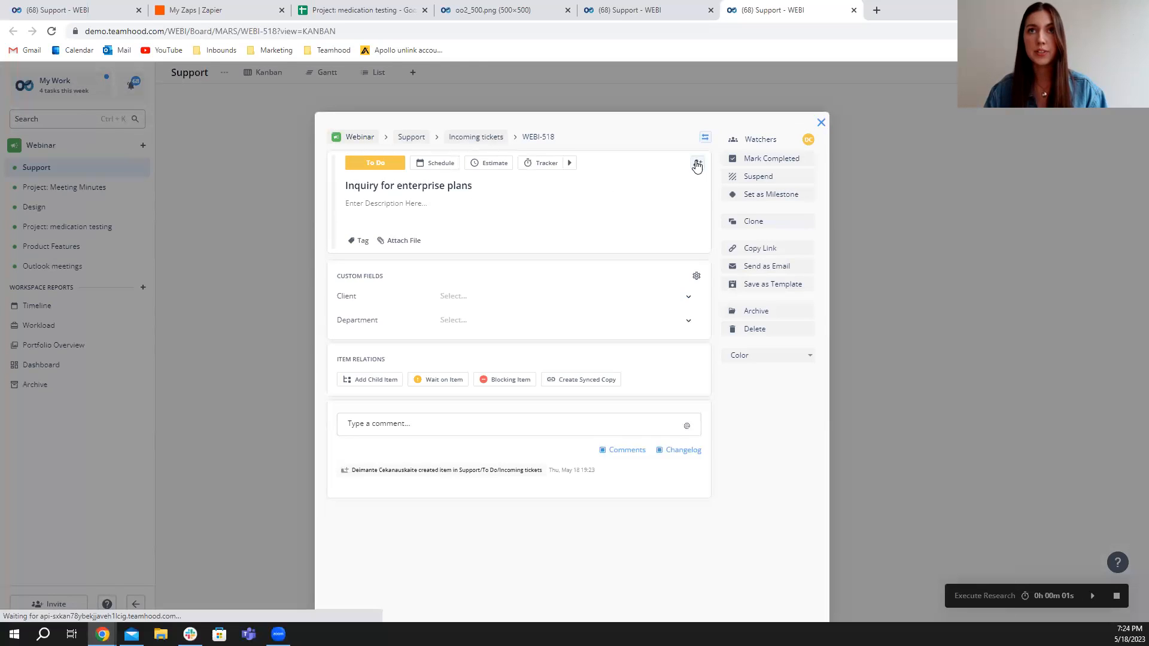
click(697, 167)
click(742, 237)
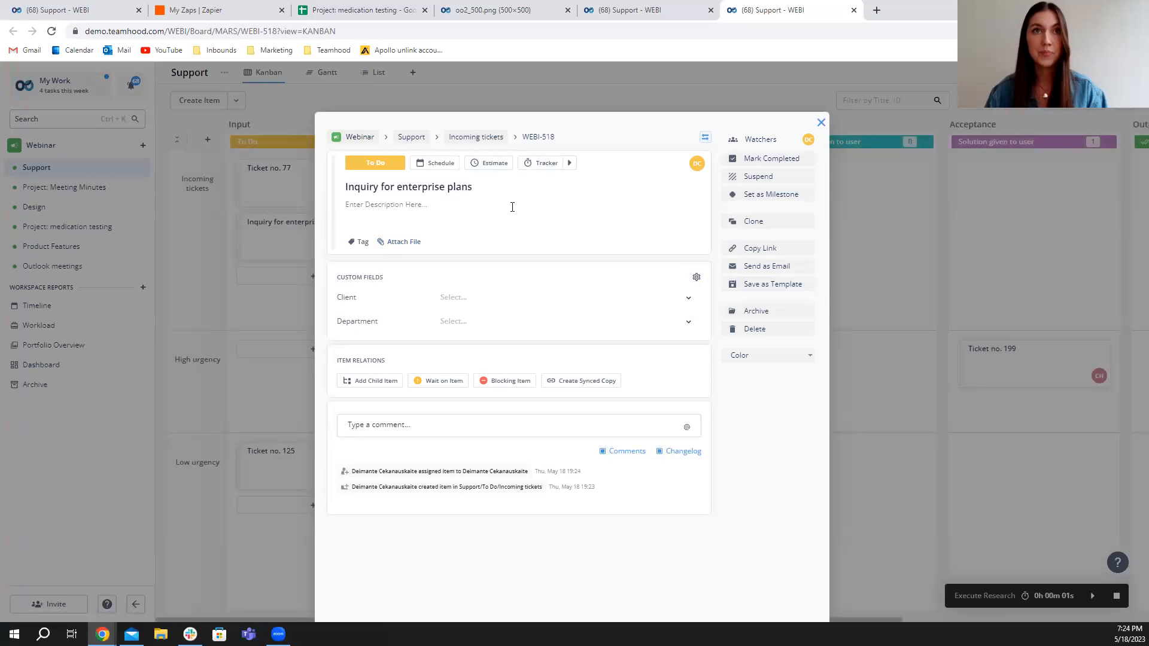
click(821, 123)
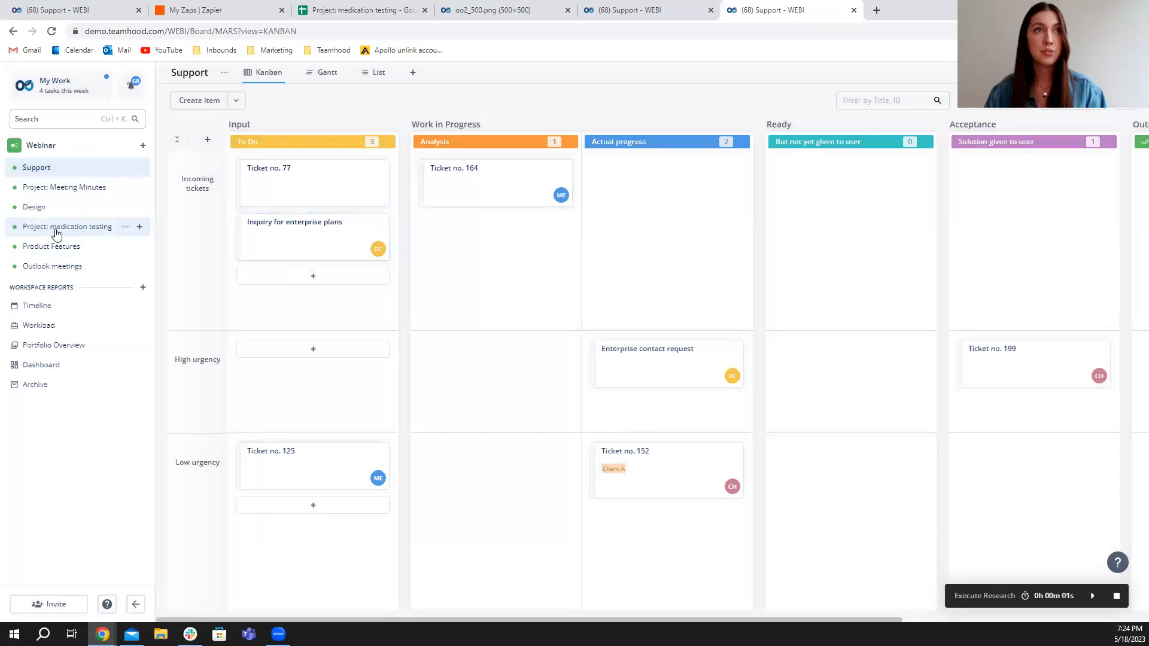
- Compare the Project: Meeting Minutes board with the Meeting Minutes column of the "Project: medication testing" spreadsheet
click(55, 189)
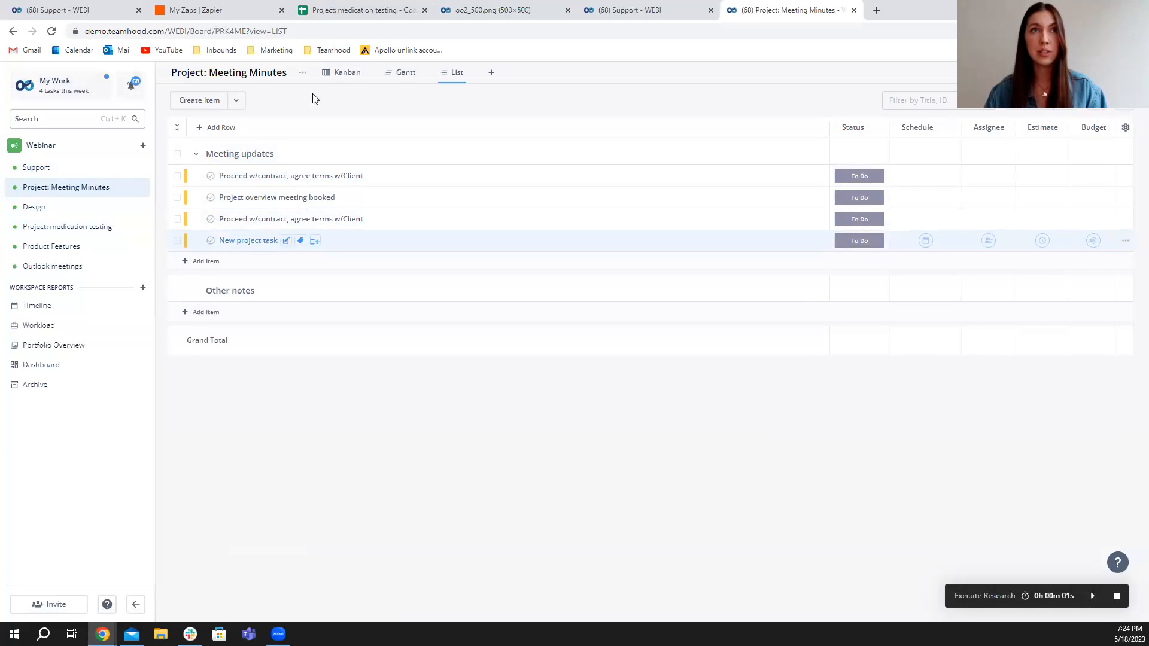
click(333, 13)
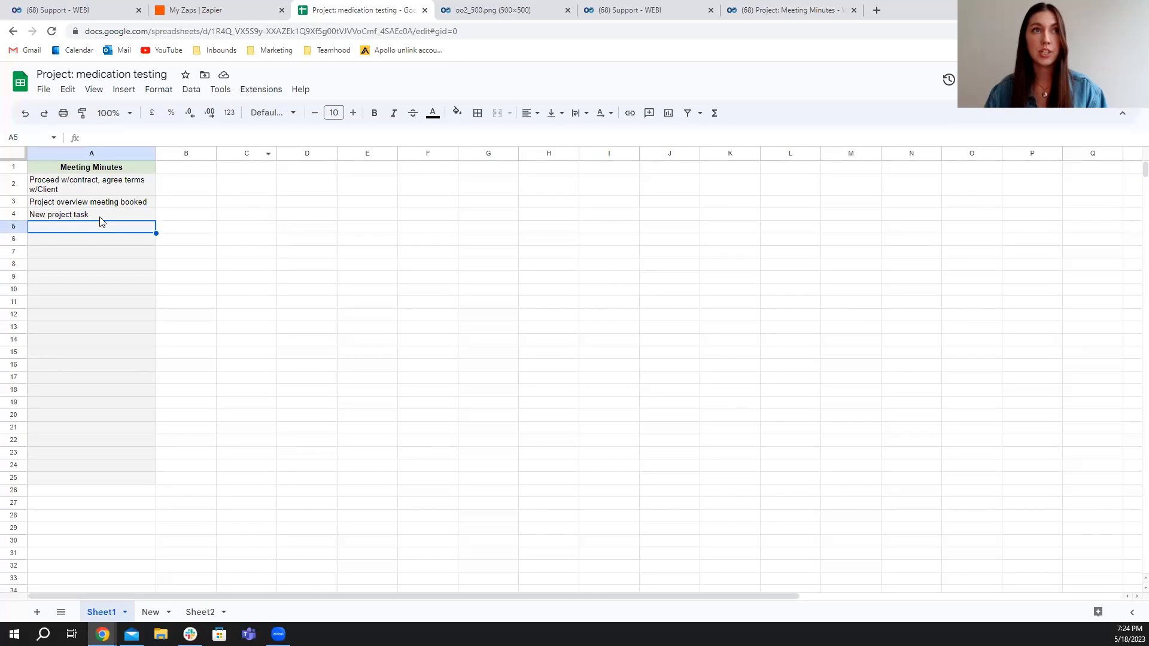
click(60, 12)
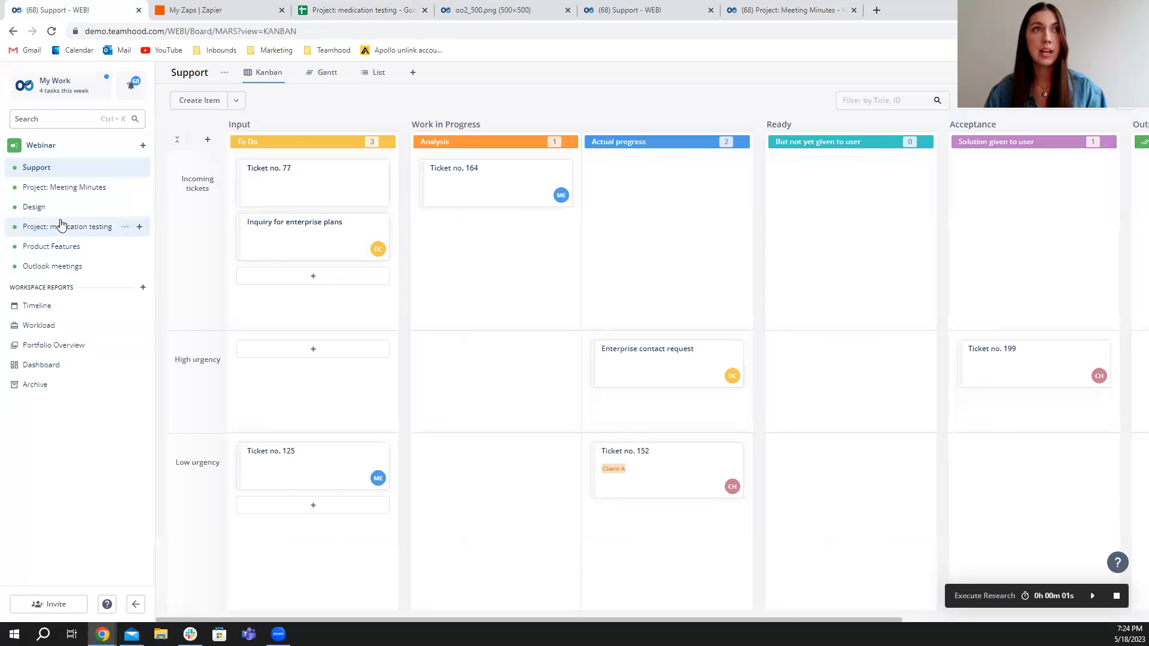
click(363, 14)
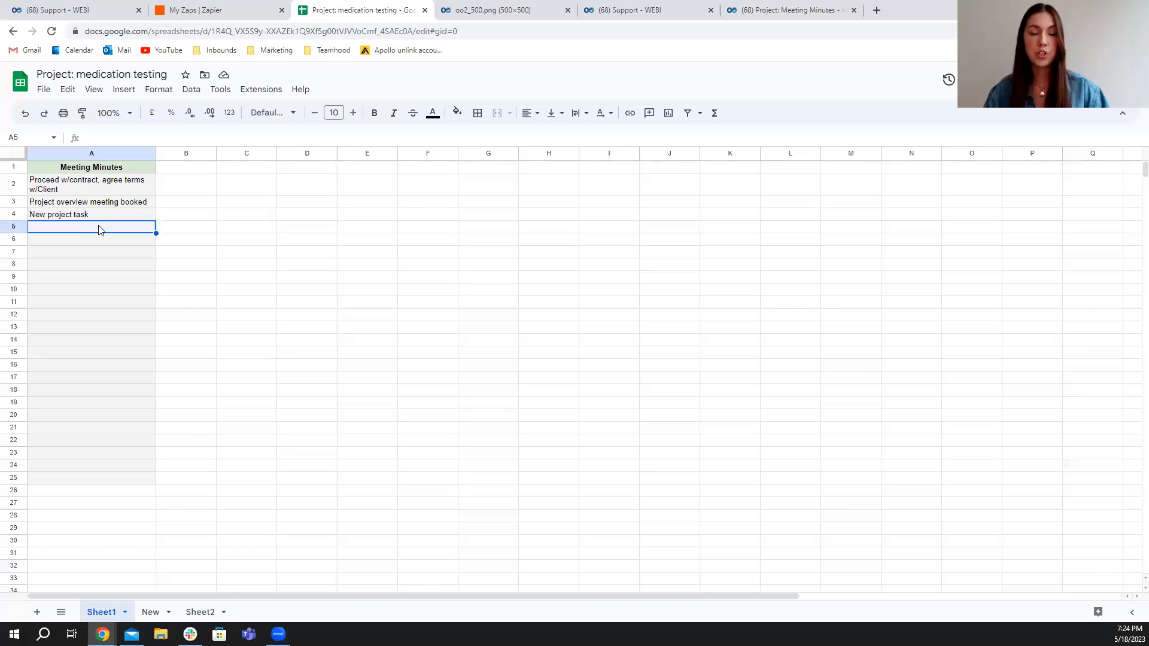
- In Teamhood's Project: Meeting Minutes board, assign the "New project task" item to the teammate with initials CH
click(69, 10)
click(77, 187)
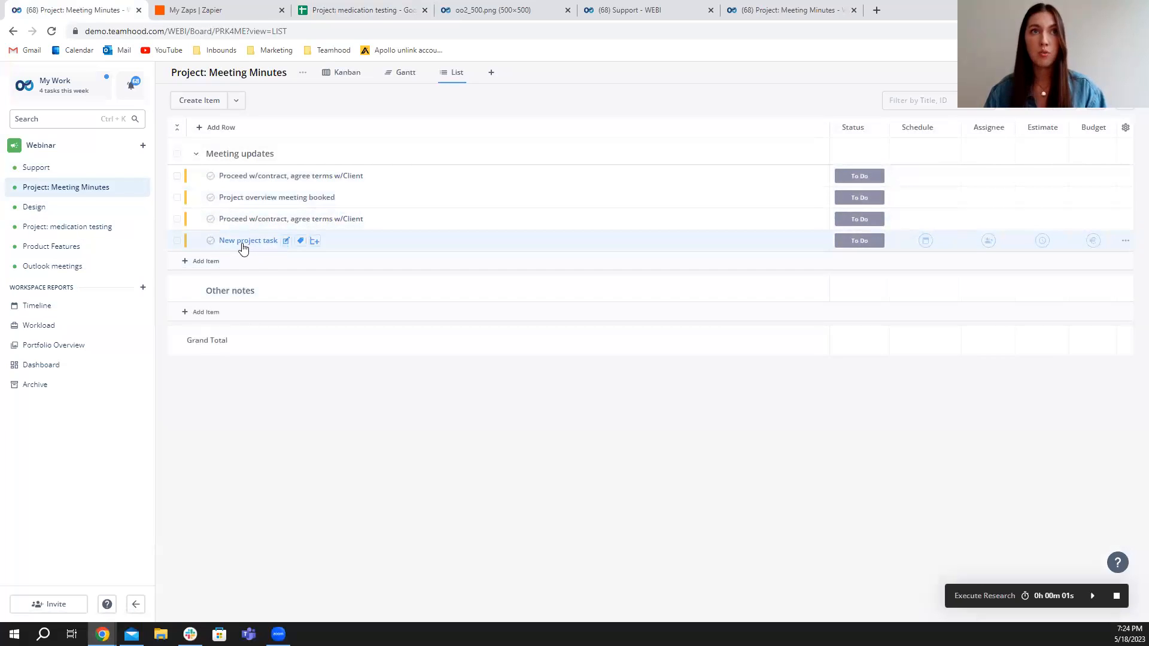
click(988, 241)
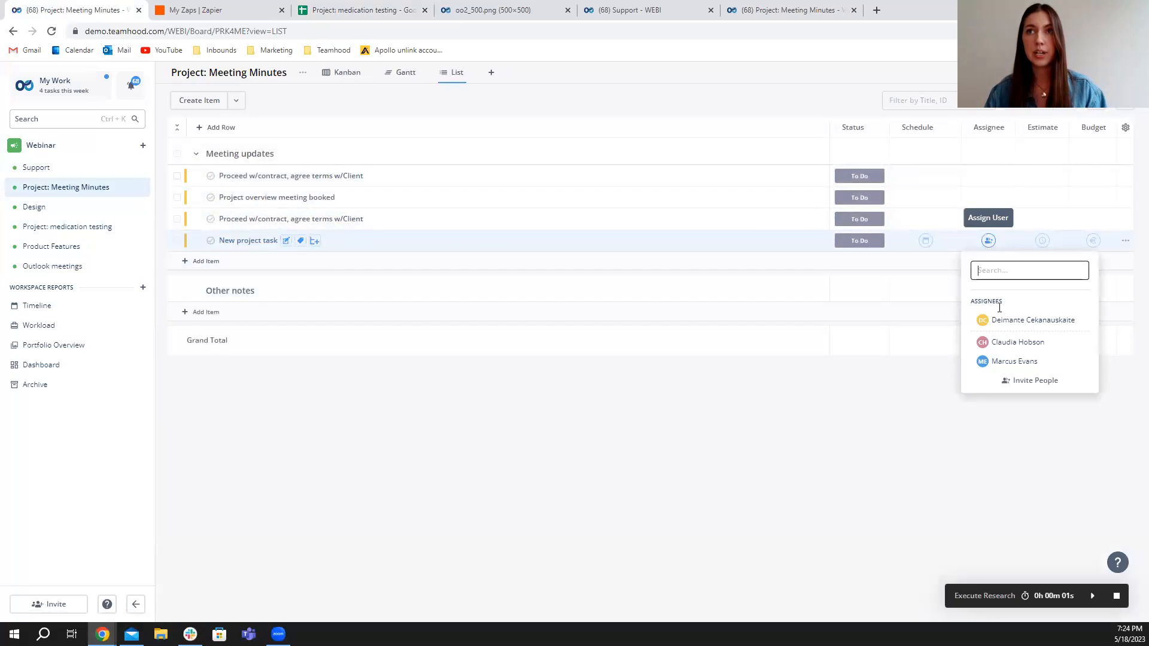
click(1016, 344)
- Move the "New project task" item to Phase 1 of Project: medication testing in the Webinar workspace
click(1126, 242)
click(1089, 334)
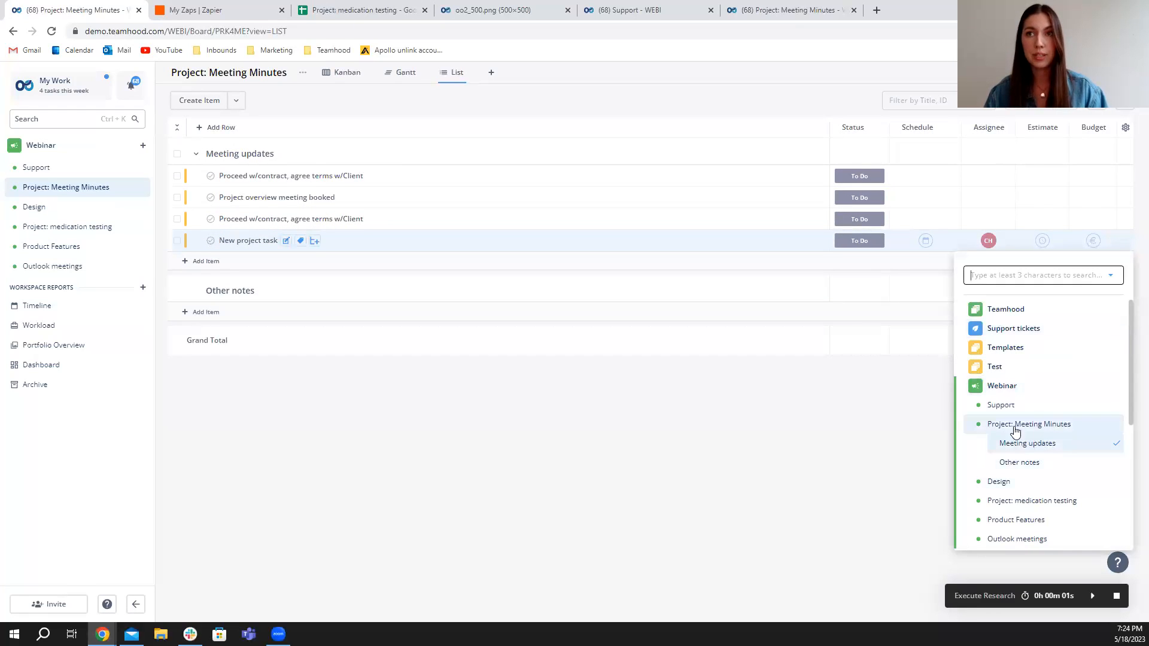
scroll(1055, 429, down, 1)
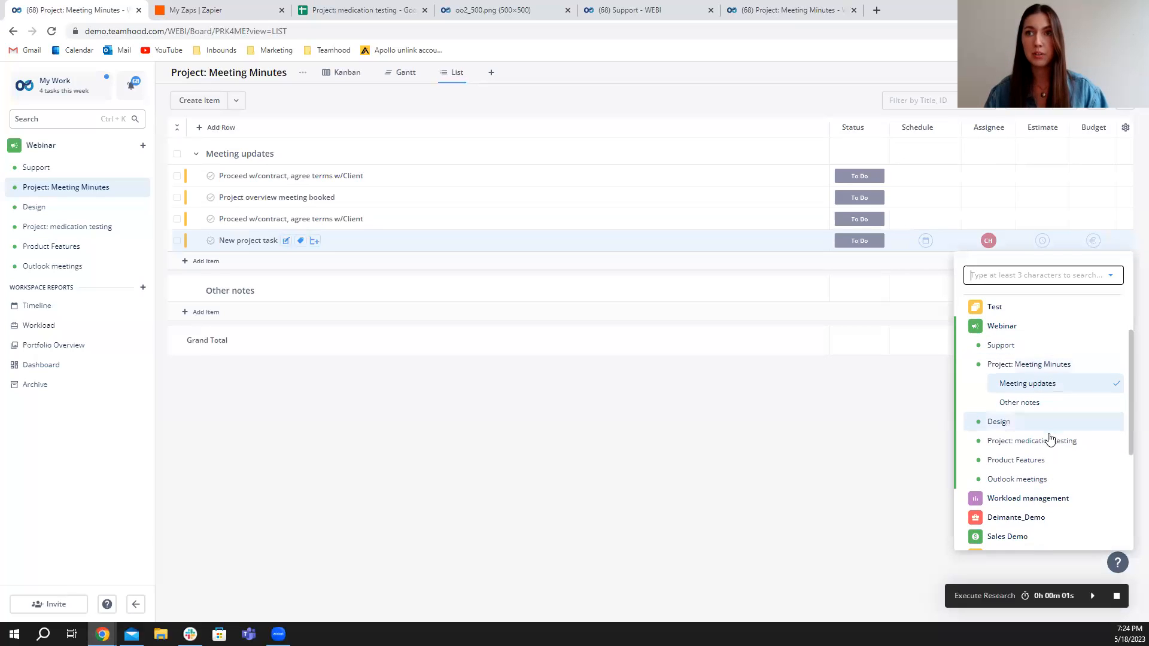
click(1045, 440)
scroll(1045, 446, down, 1)
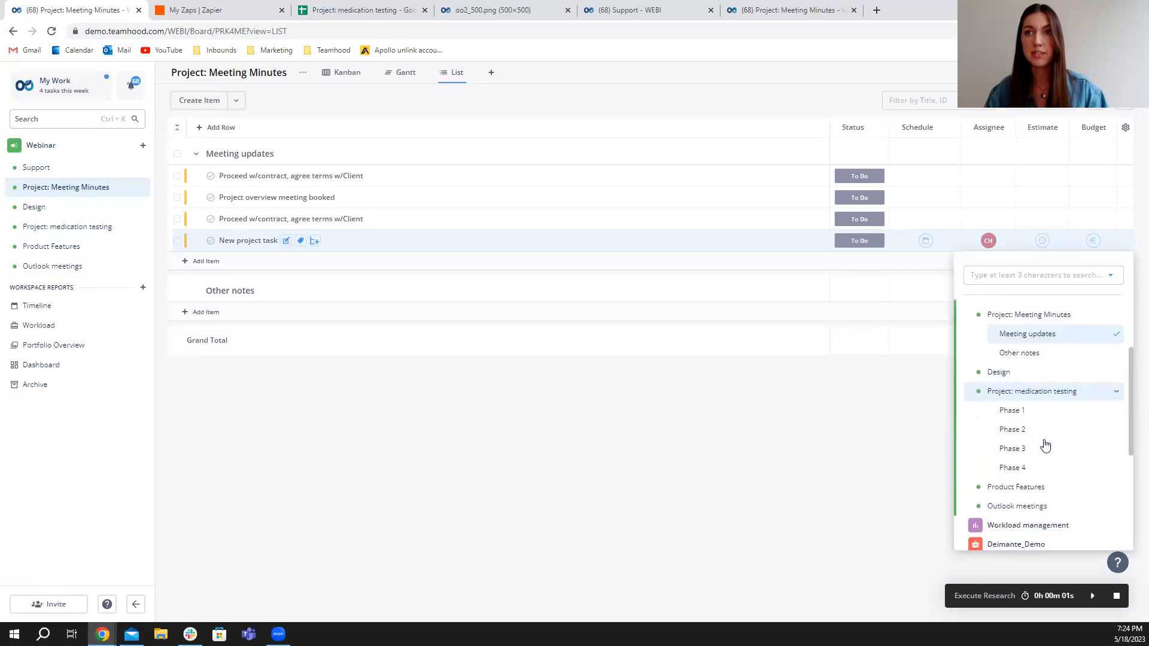
click(1037, 407)
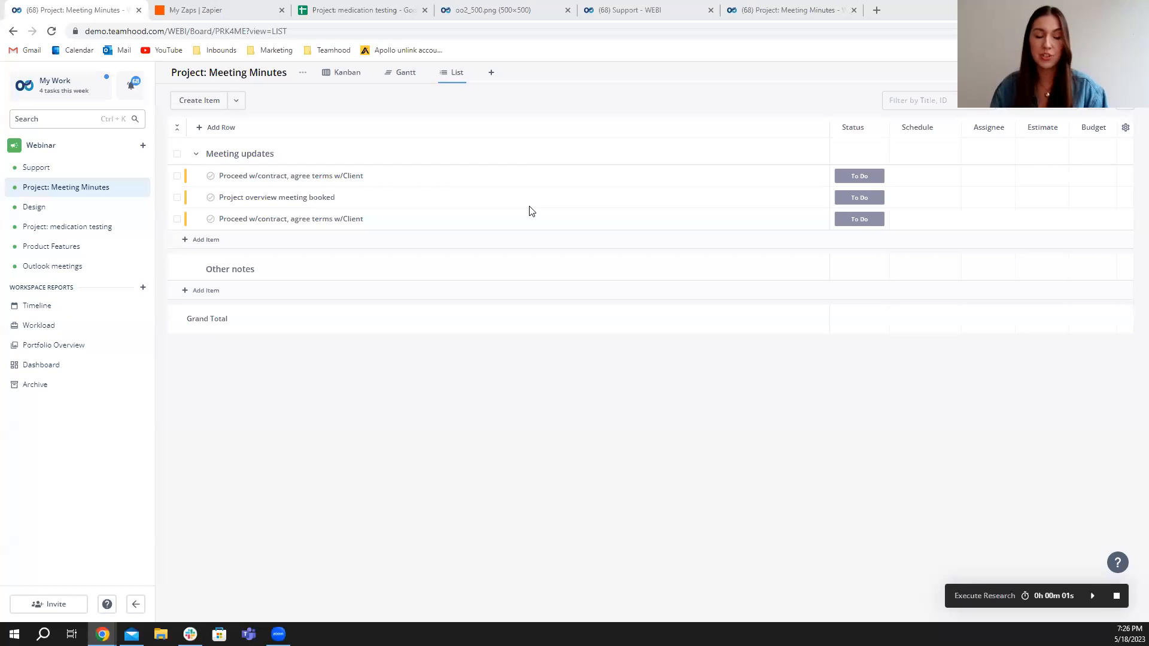
- Switch to Zapier and review the Zaps in the Home folder
click(208, 11)
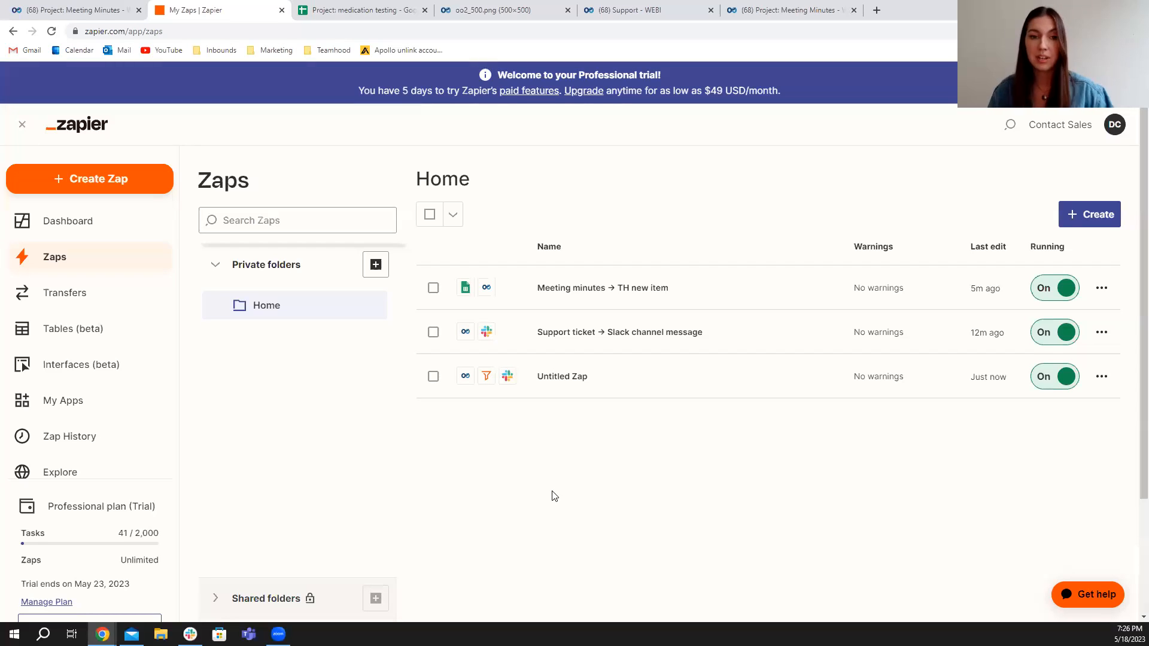
scroll(567, 462, down, 1)
scroll(572, 463, up, 1)
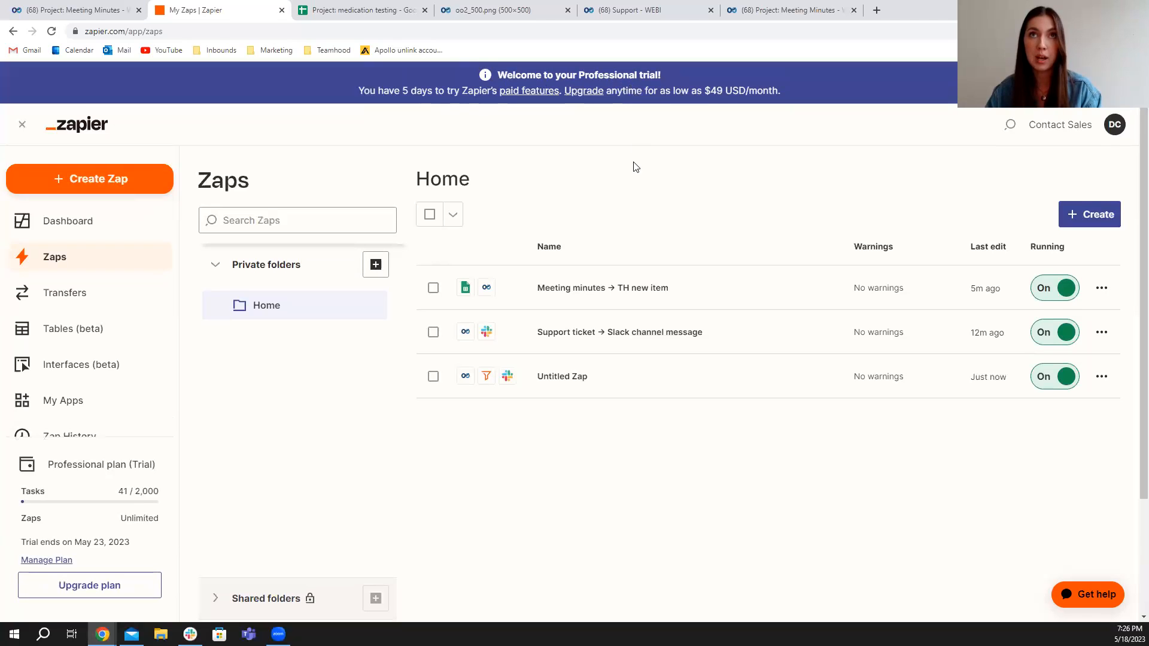
scroll(634, 167, down, 1)
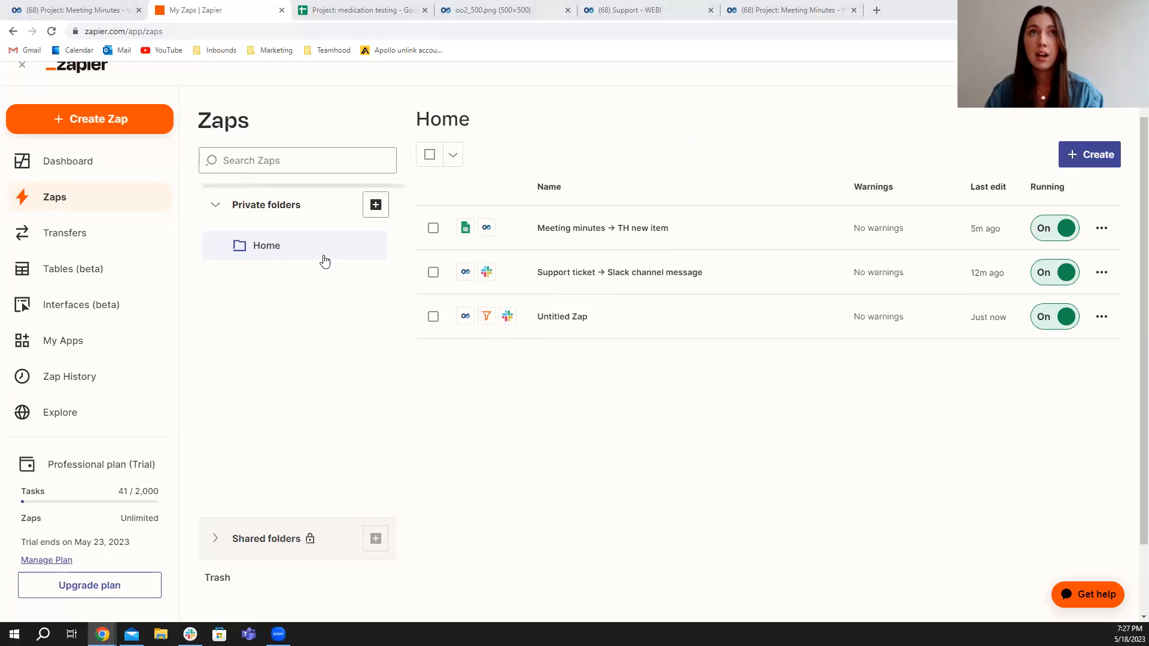
- Switch to the "Project: medication testing" spreadsheet and examine the Meeting Minutes entries and the empty rows below them
click(331, 12)
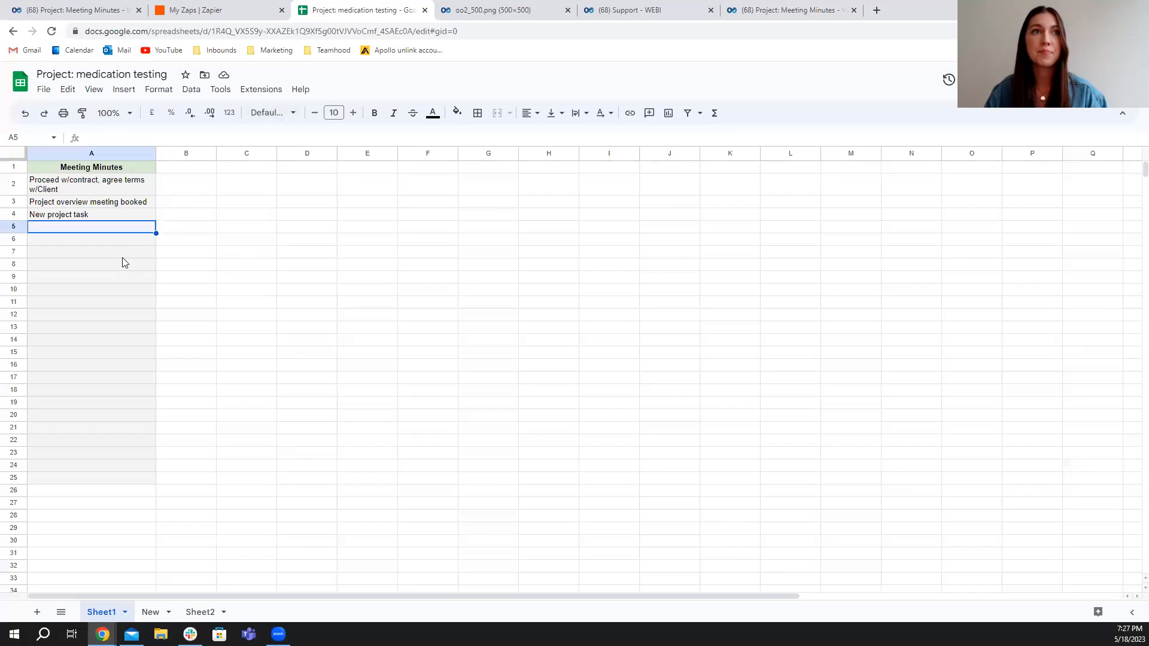
click(77, 206)
click(77, 230)
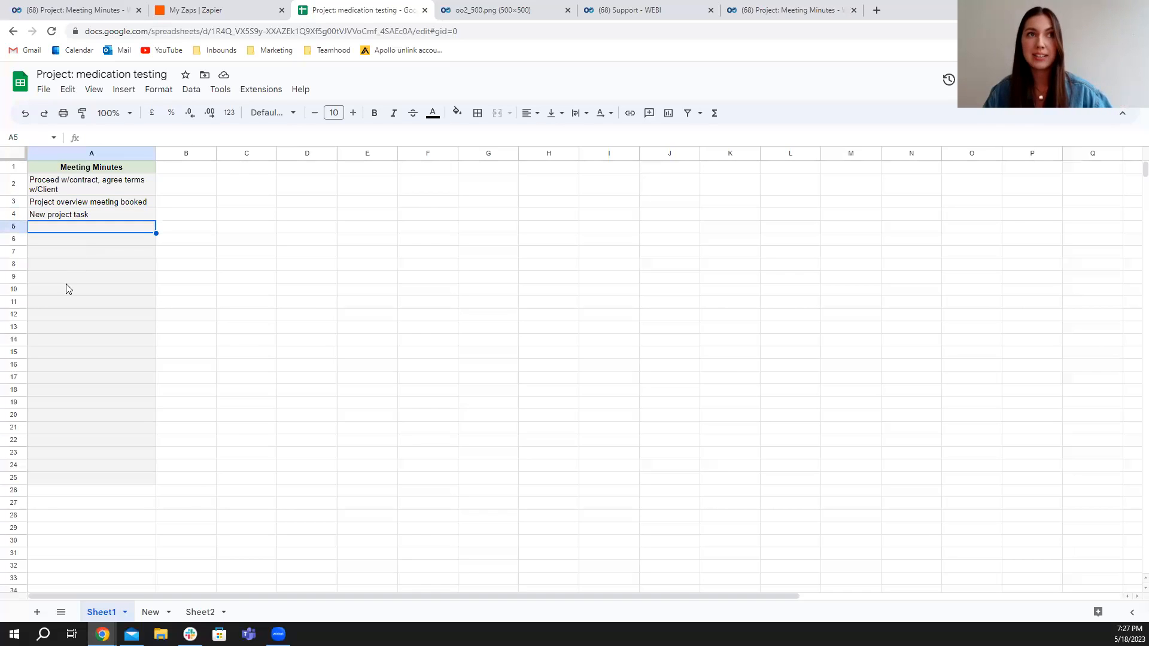
click(88, 340)
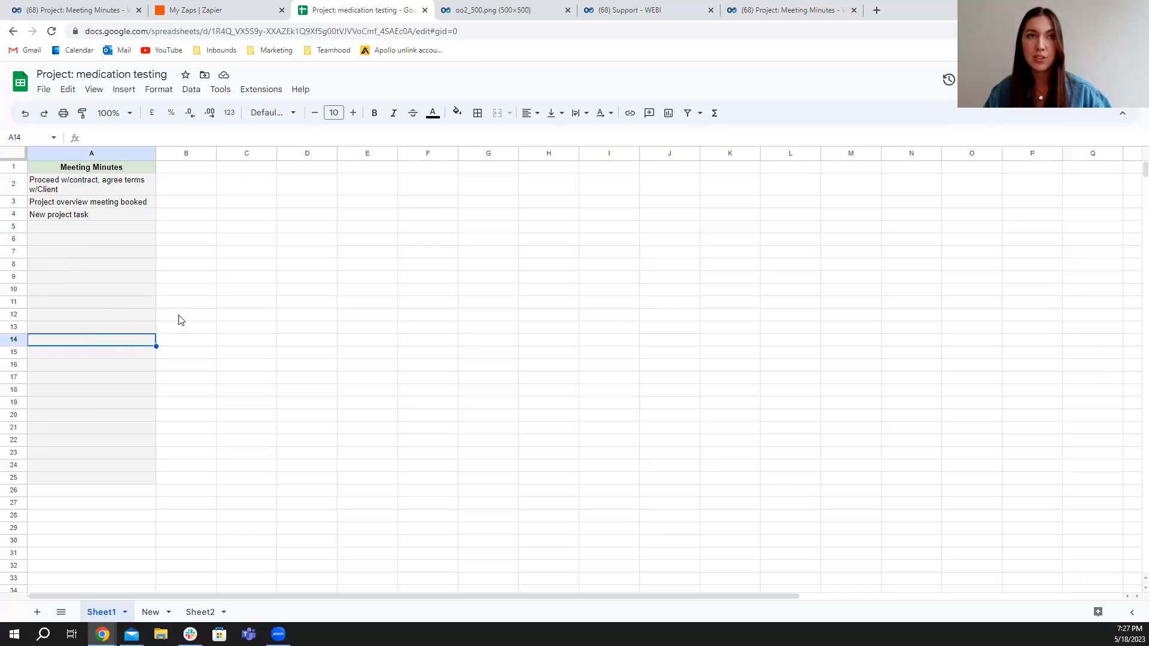
click(463, 337)
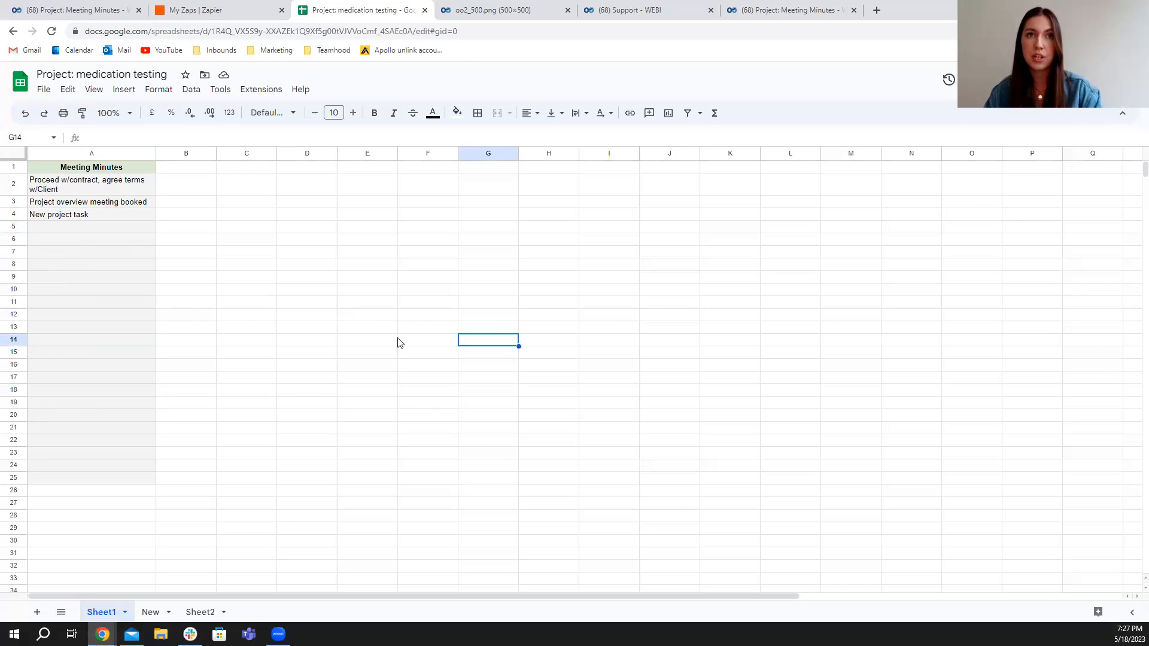
click(133, 304)
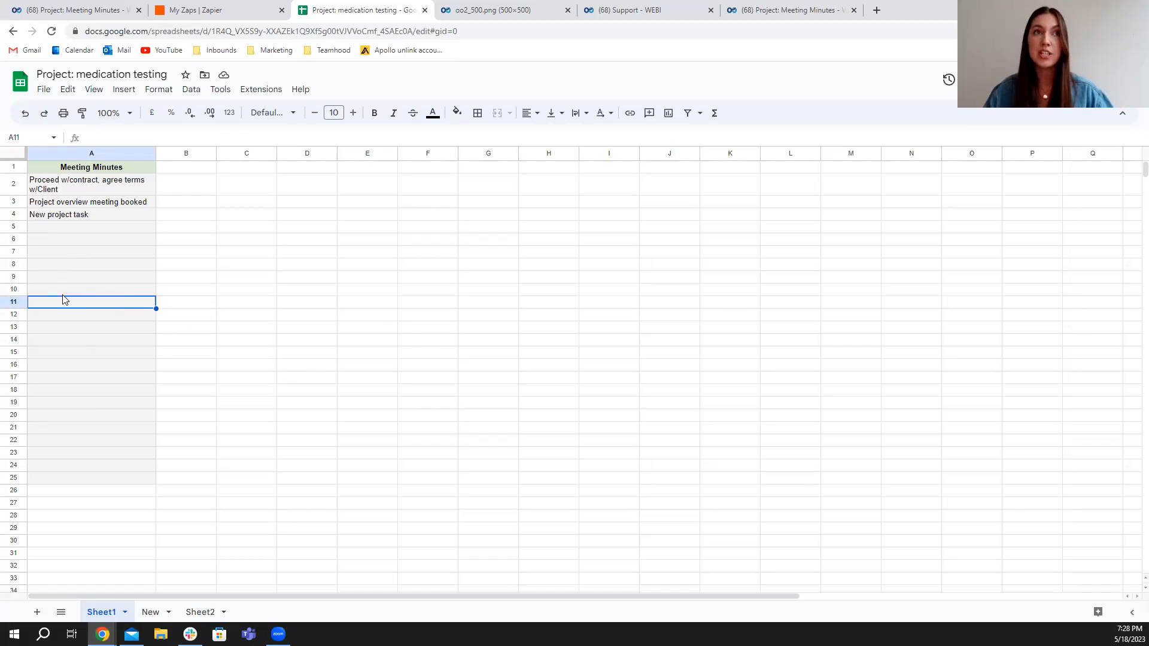
click(89, 230)
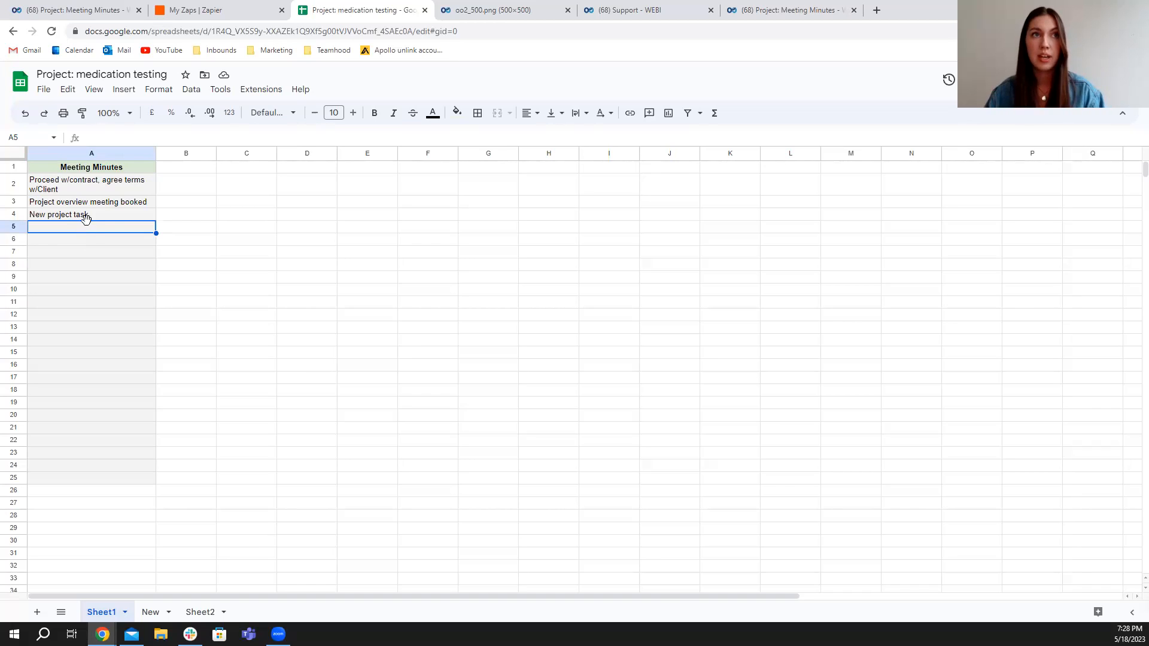
click(78, 218)
click(81, 228)
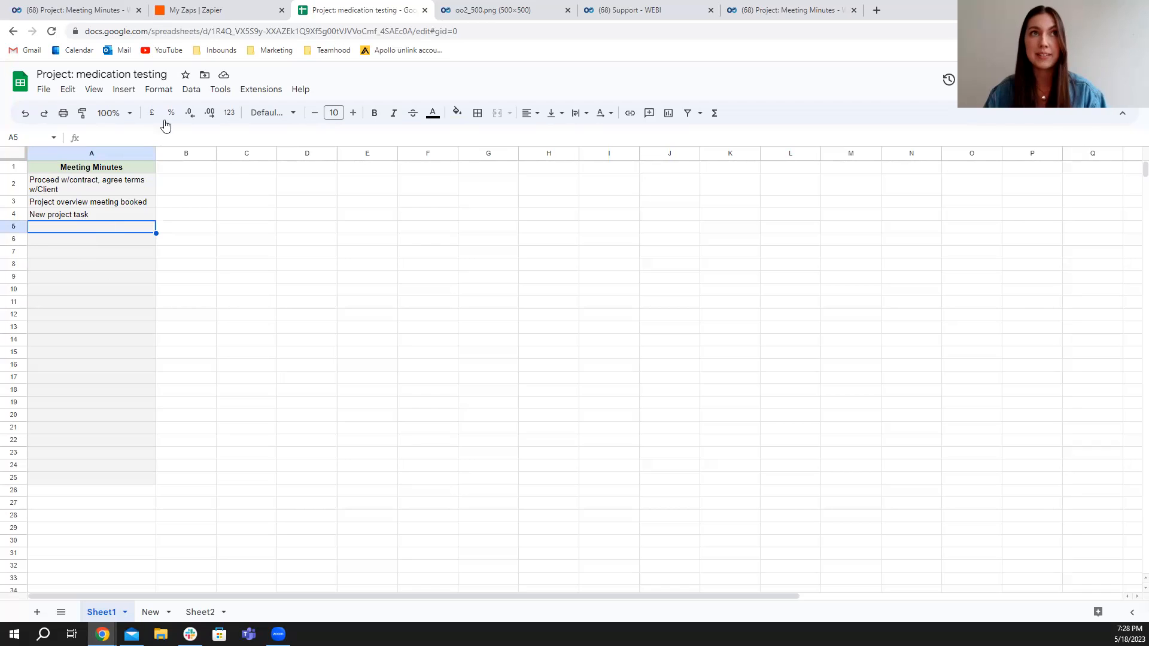
- Go back to Zapier, open the Zap runs in the Zap history, and look through the recent runs
click(186, 11)
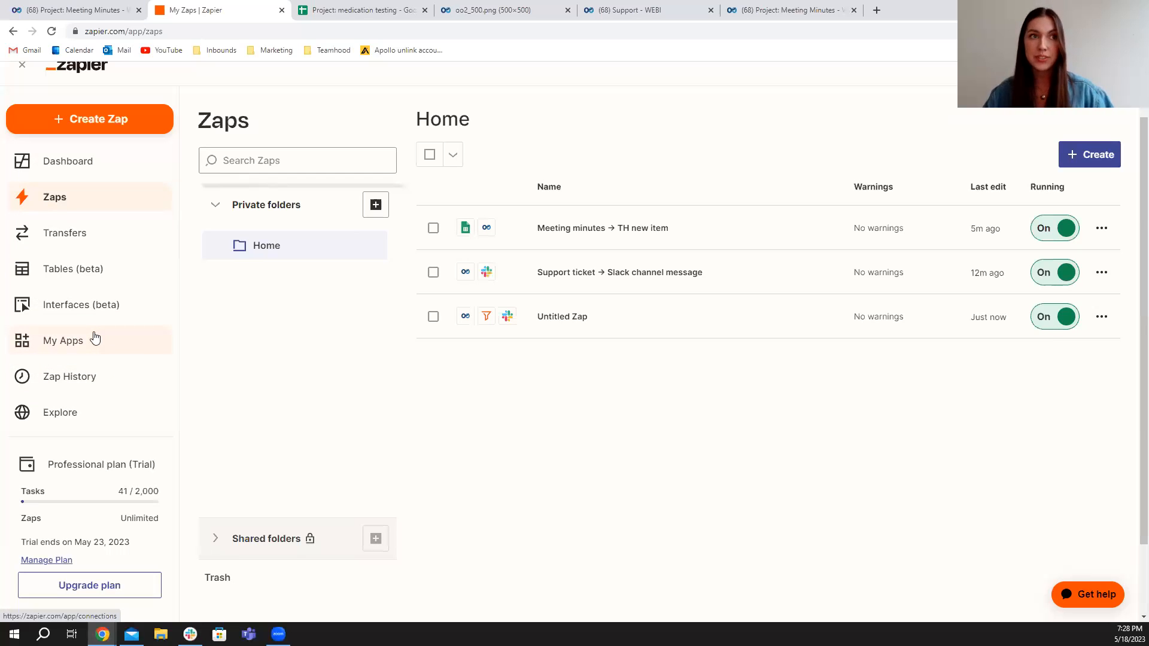
click(59, 380)
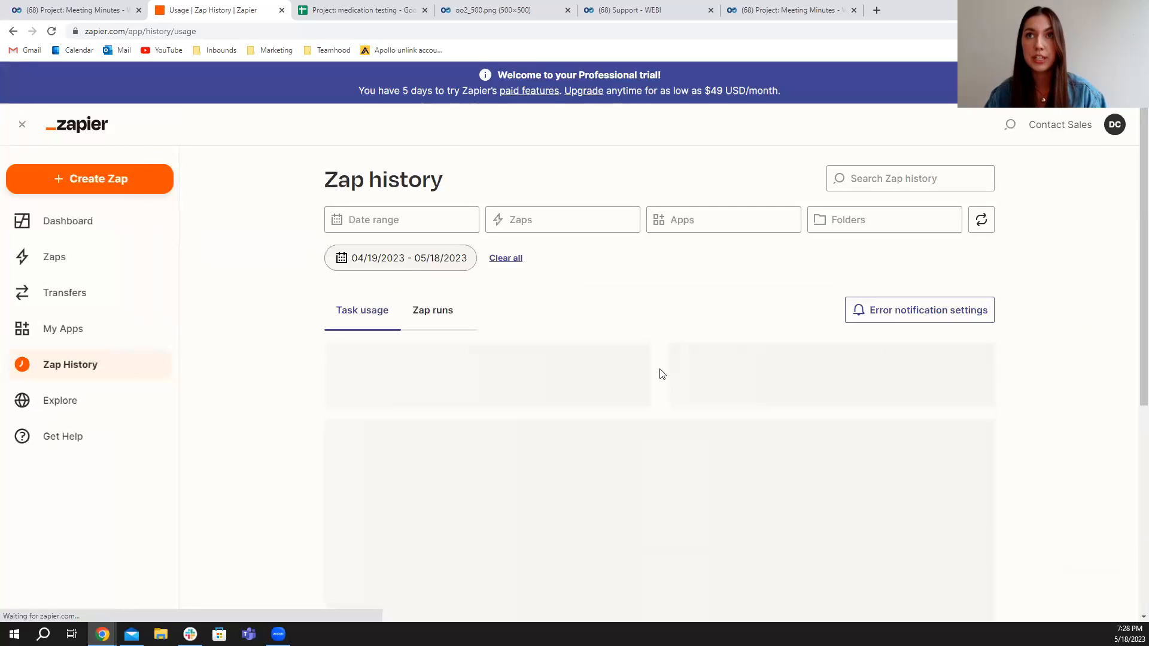
click(425, 310)
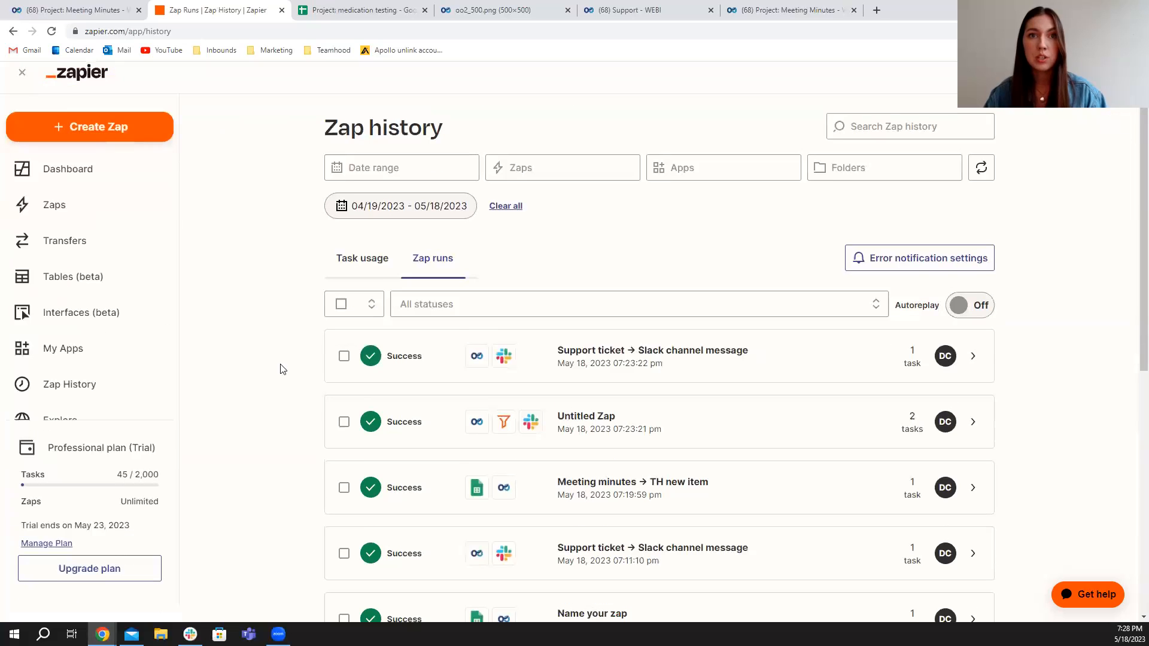
scroll(282, 369, down, 1)
scroll(646, 367, down, 6)
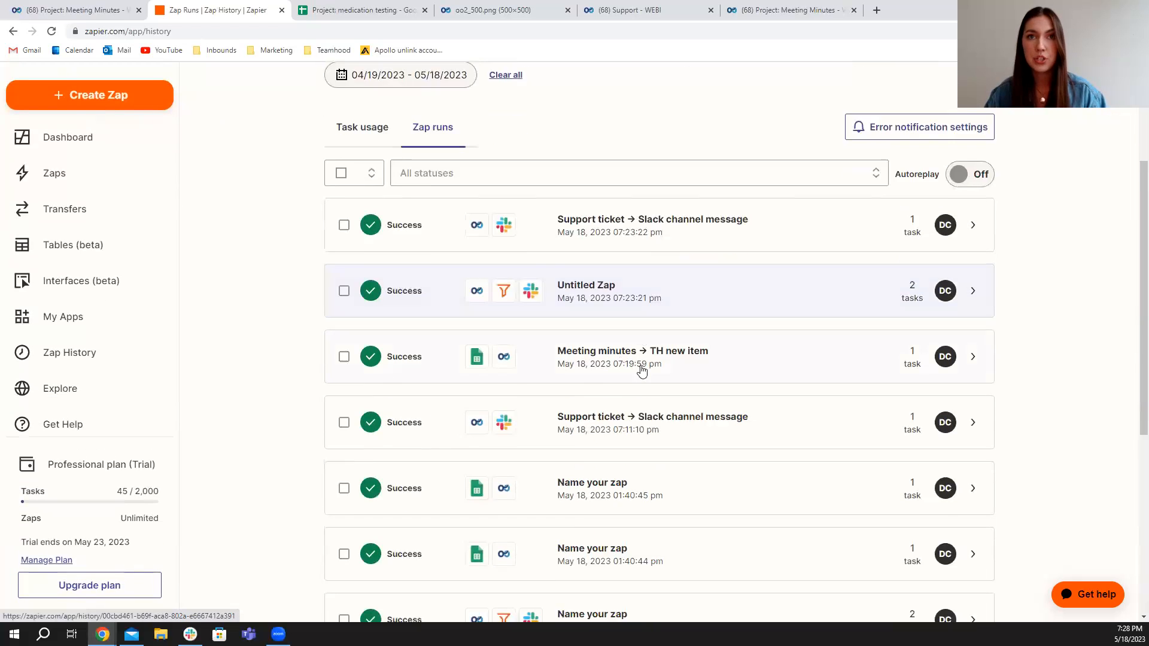
scroll(642, 372, up, 4)
scroll(639, 383, down, 5)
- Go to page 2 of the Zap runs and examine the details of the stopped run from May 17, 2023
click(630, 507)
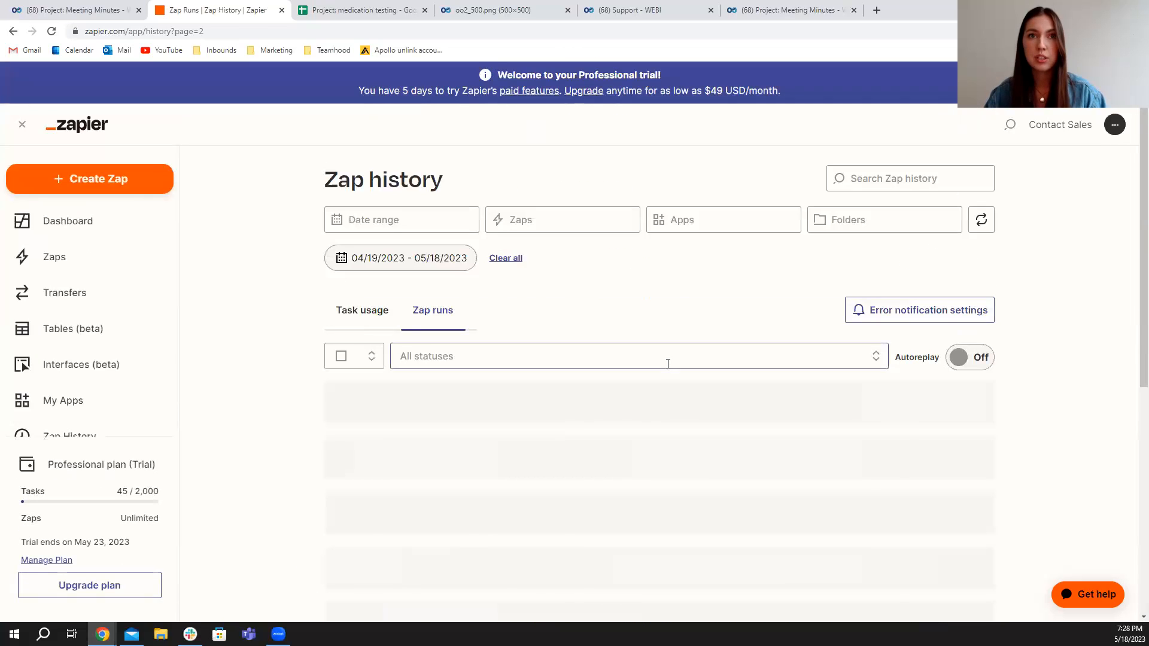
scroll(672, 378, down, 6)
scroll(669, 373, down, 1)
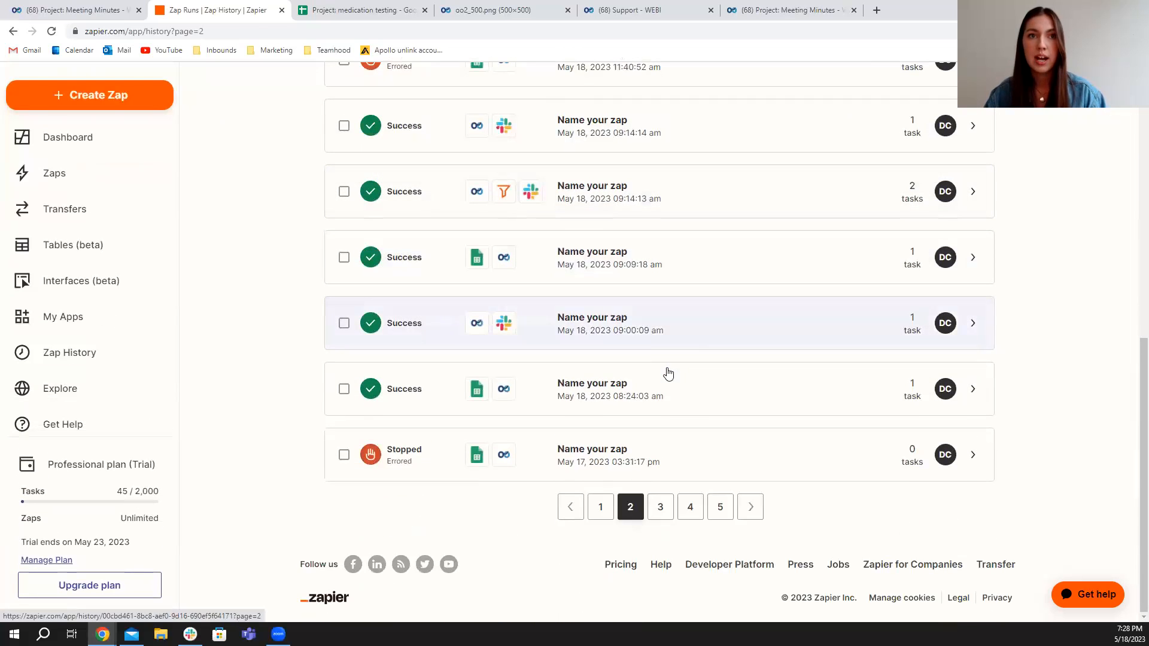
click(971, 460)
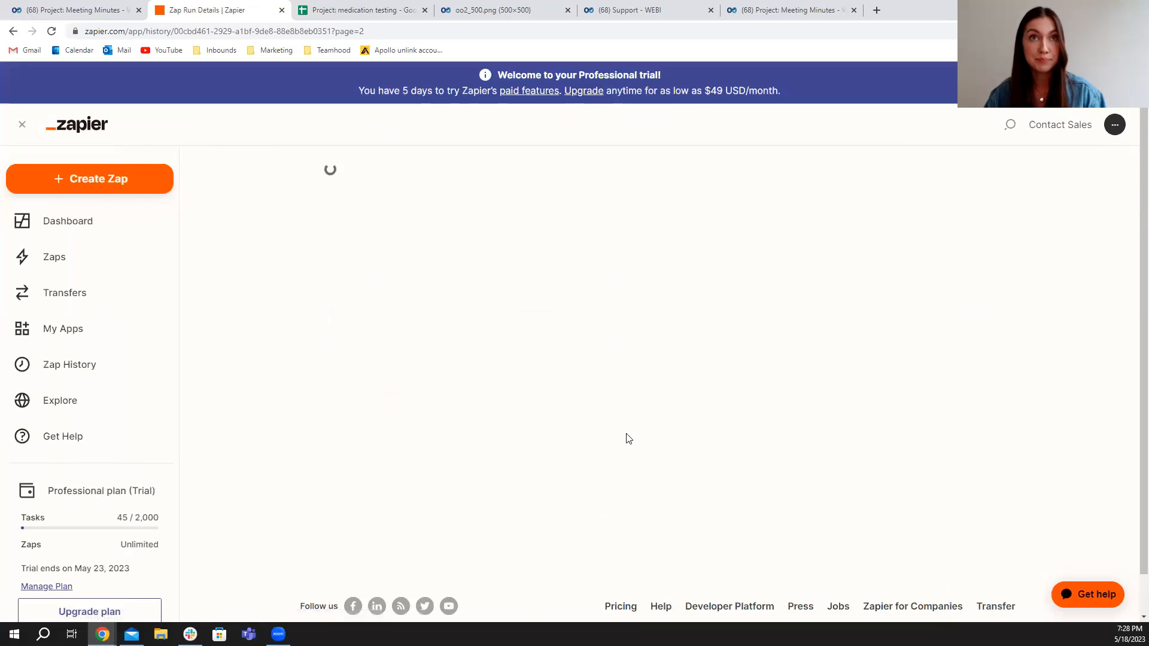
scroll(661, 352, down, 1)
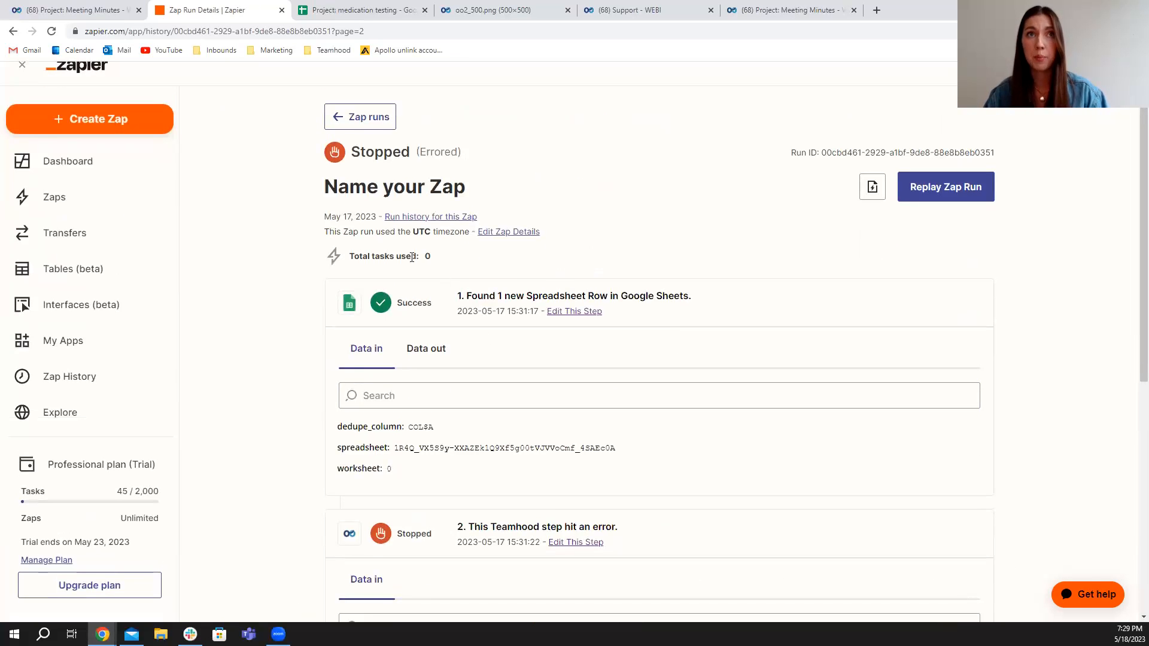
scroll(400, 171, down, 3)
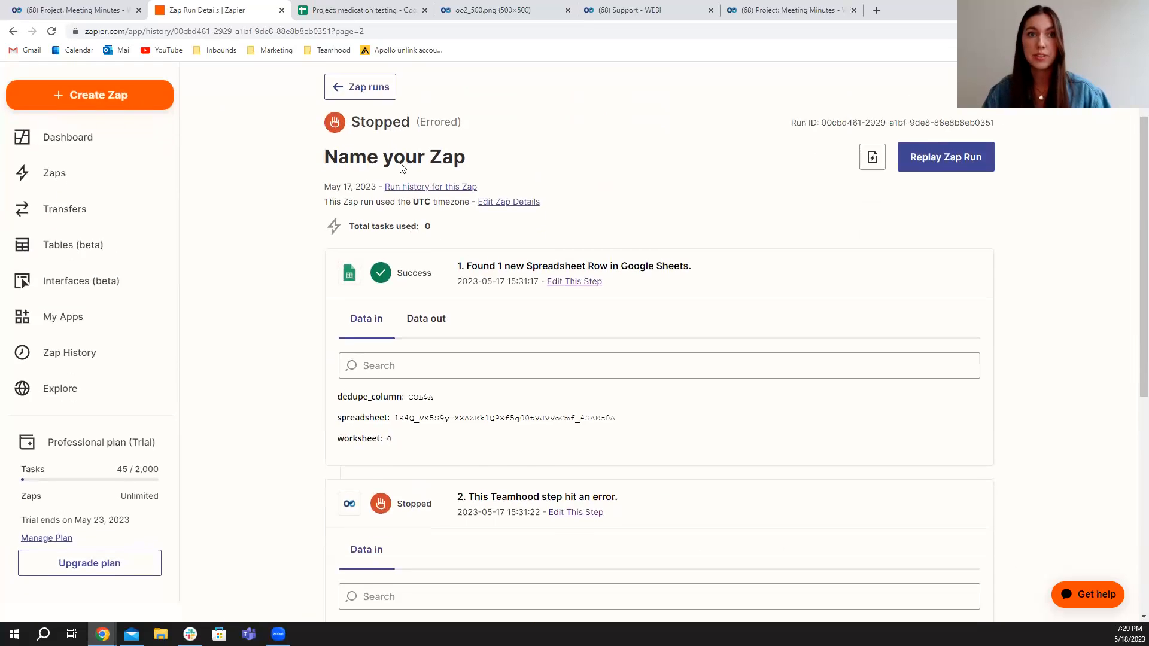
- Examine the error in the stopped run's Teamhood step, then check the Meeting Minutes entries in the "Project: medication testing" spreadsheet
scroll(405, 174, down, 5)
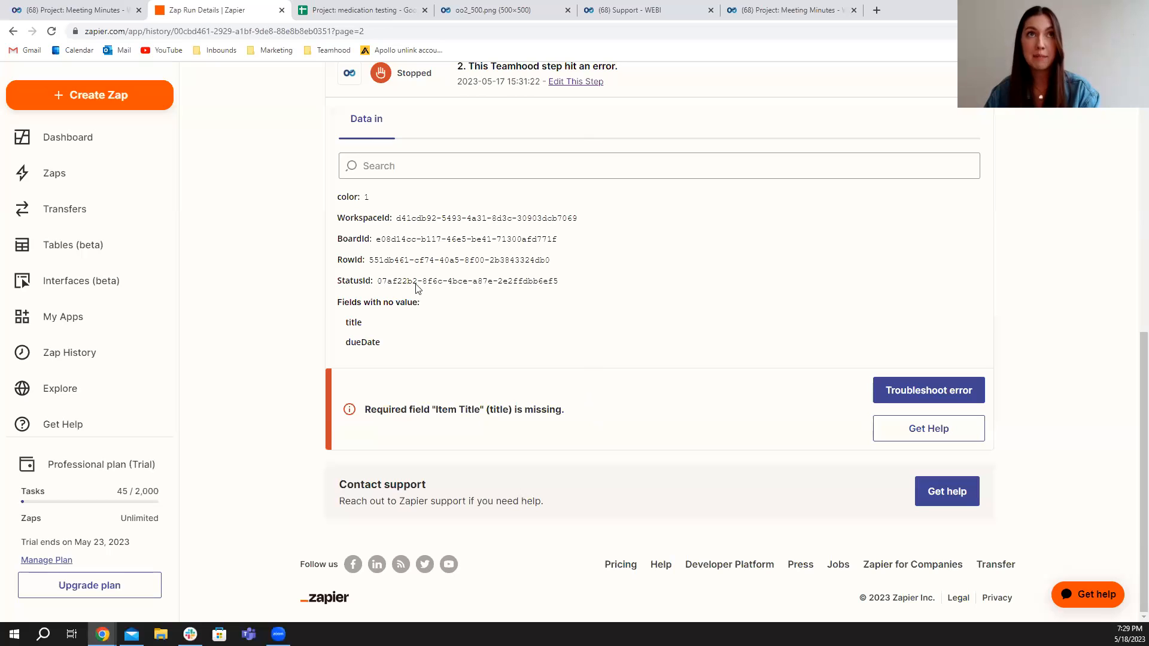
click(335, 10)
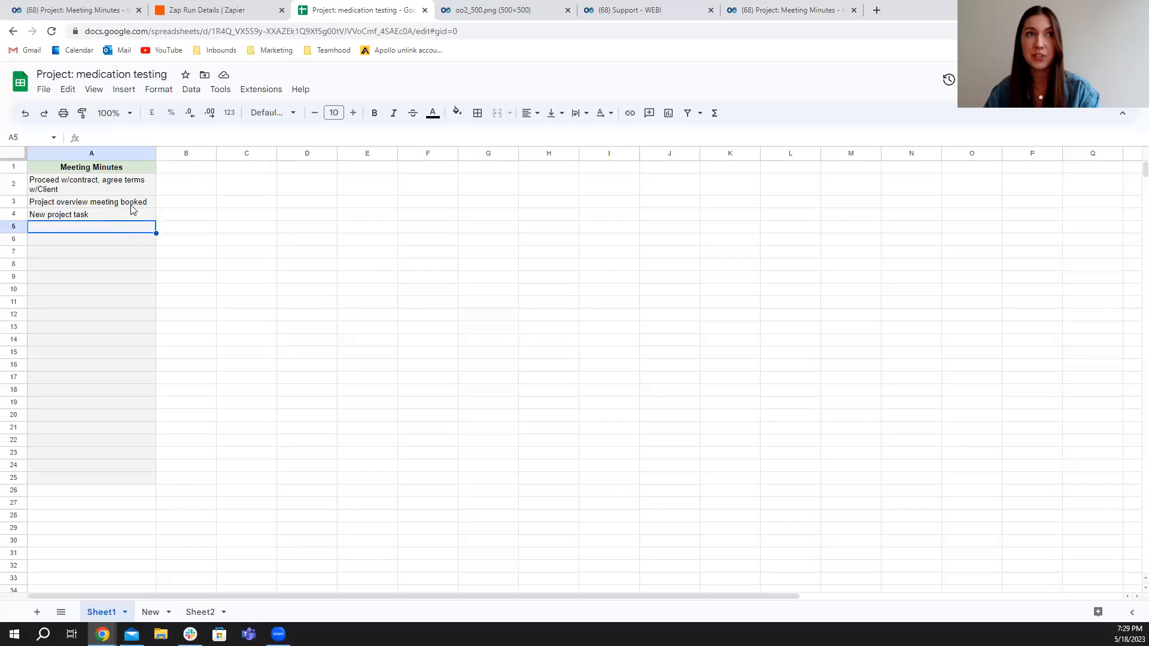
click(83, 190)
click(86, 216)
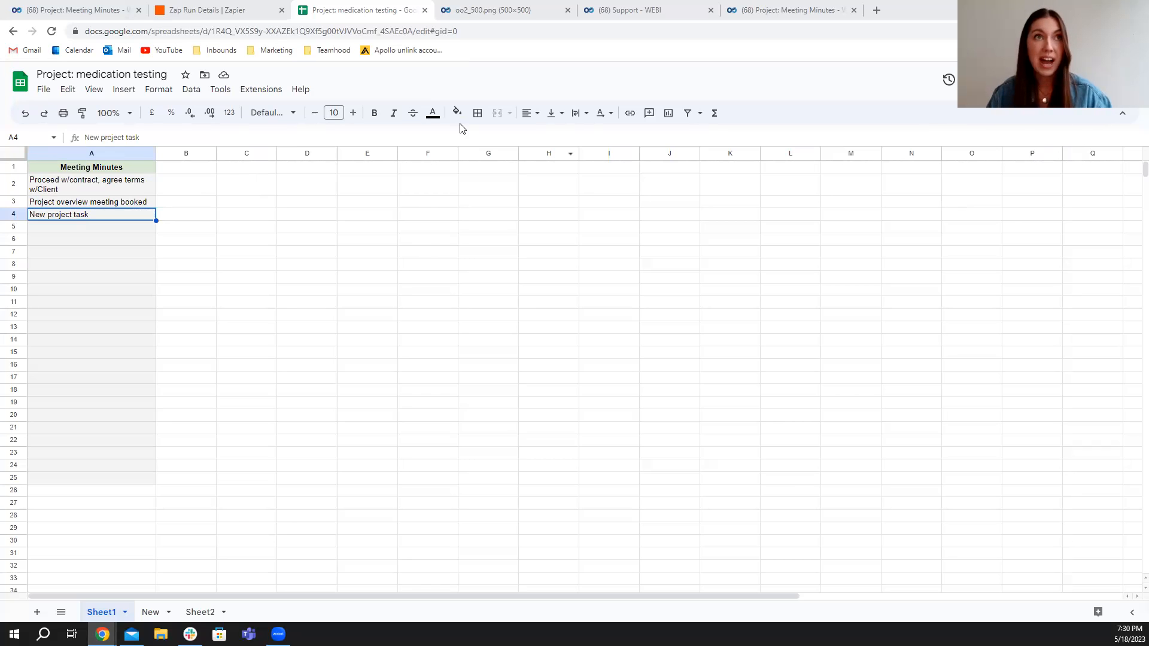
- Return to the Zap run details, then switch to Teamhood's "Project: Meeting Minutes" board and show the available help and support options
click(234, 10)
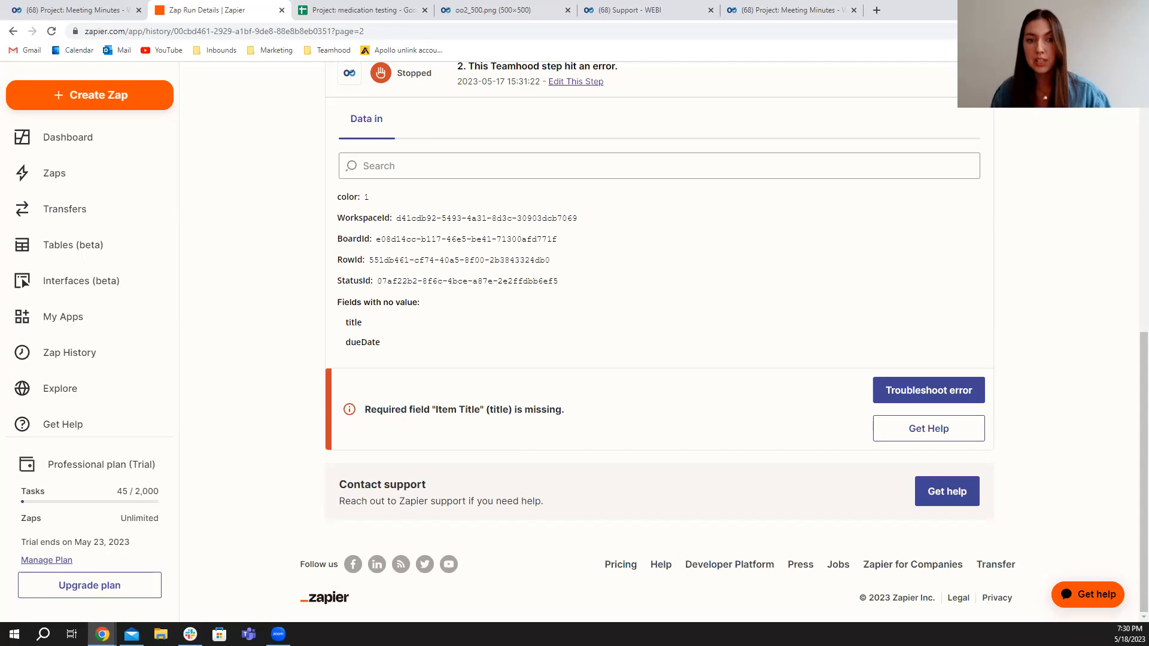
click(72, 9)
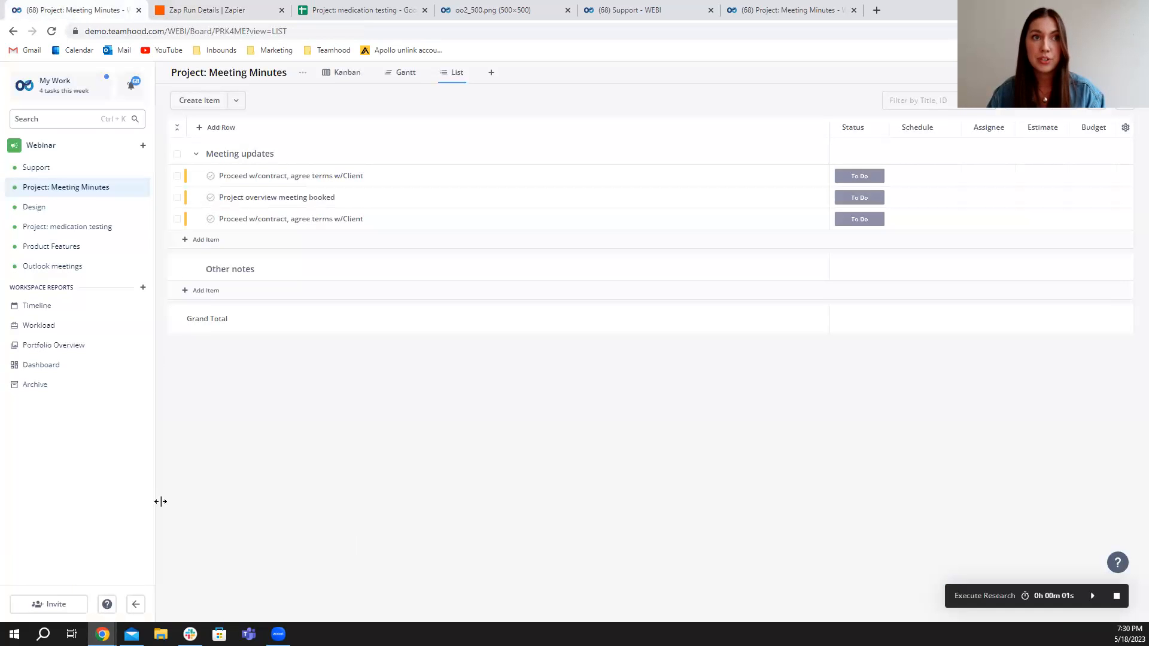
click(108, 605)
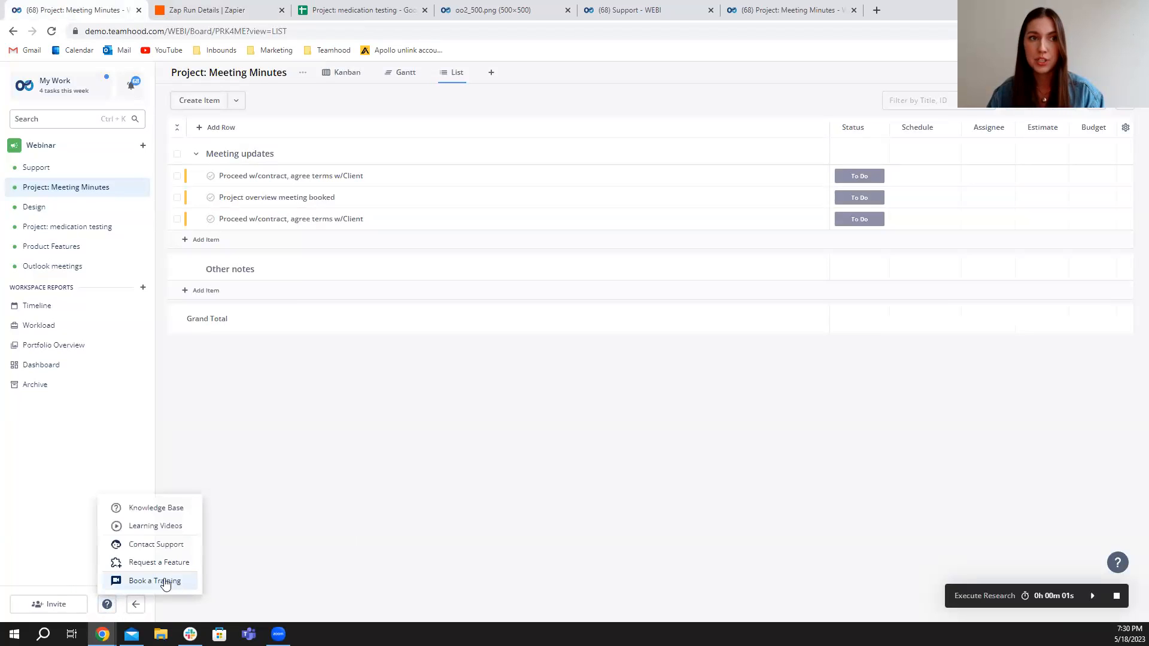